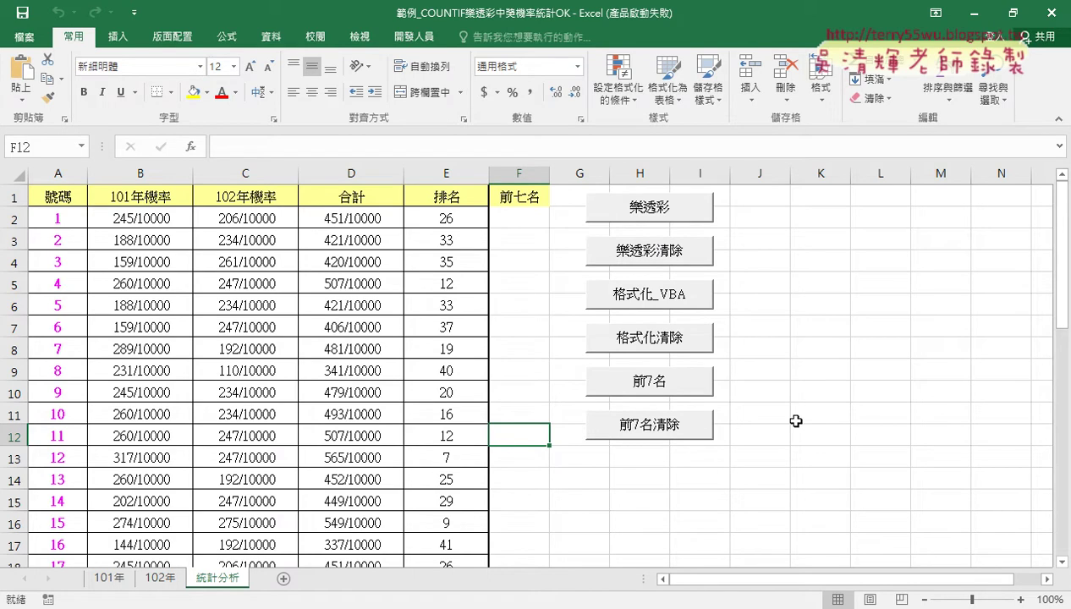
# - Wipe columns B–E with 樂透彩清除, then refill the probabilities, totals and ranks with 樂透彩
pyautogui.click(648, 259)
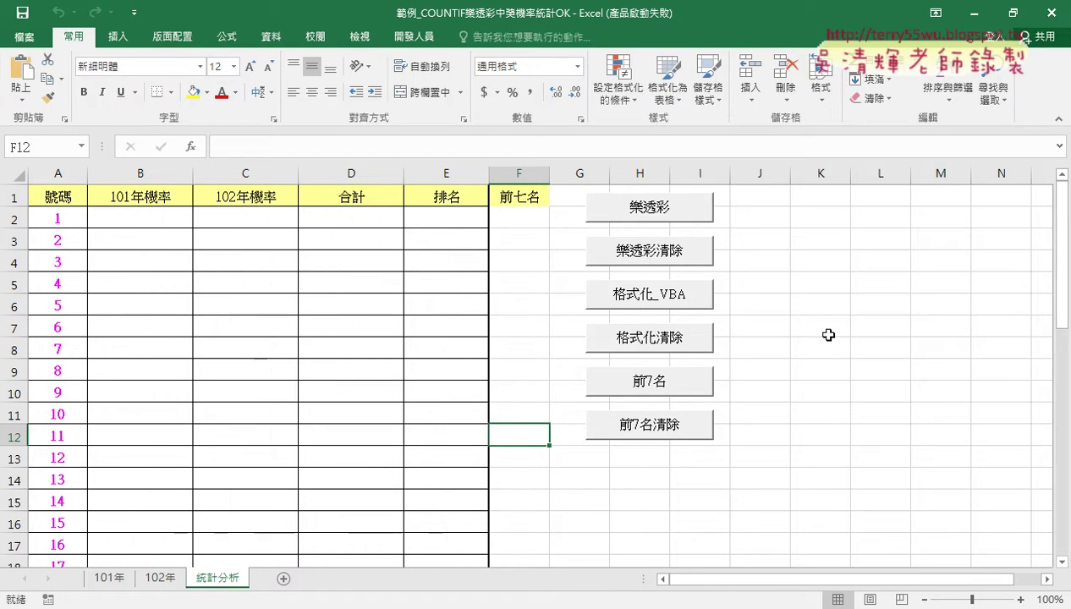
pyautogui.click(892, 367)
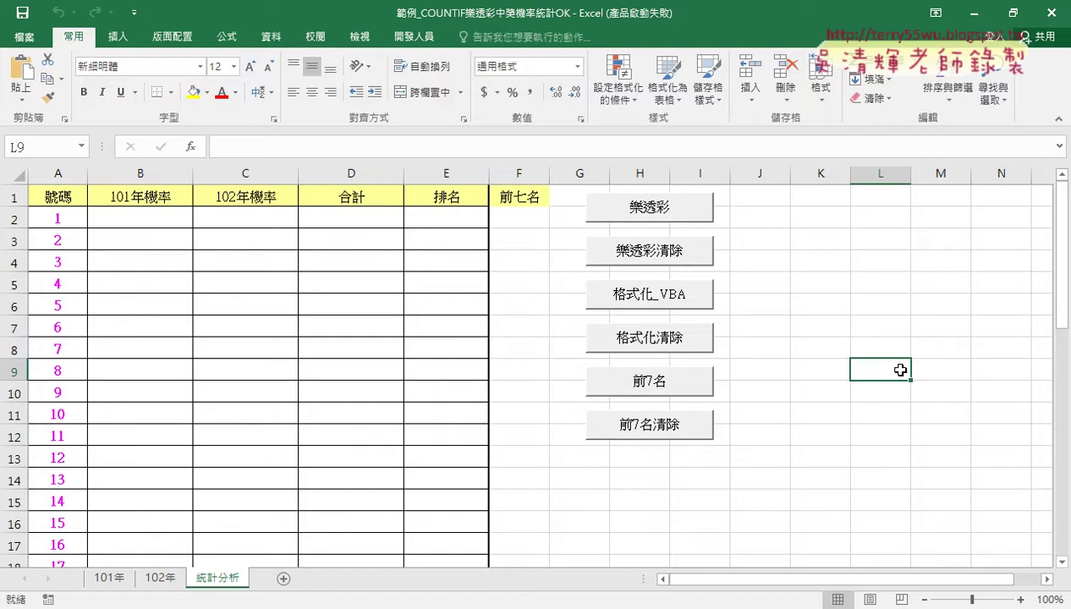
pyautogui.click(646, 218)
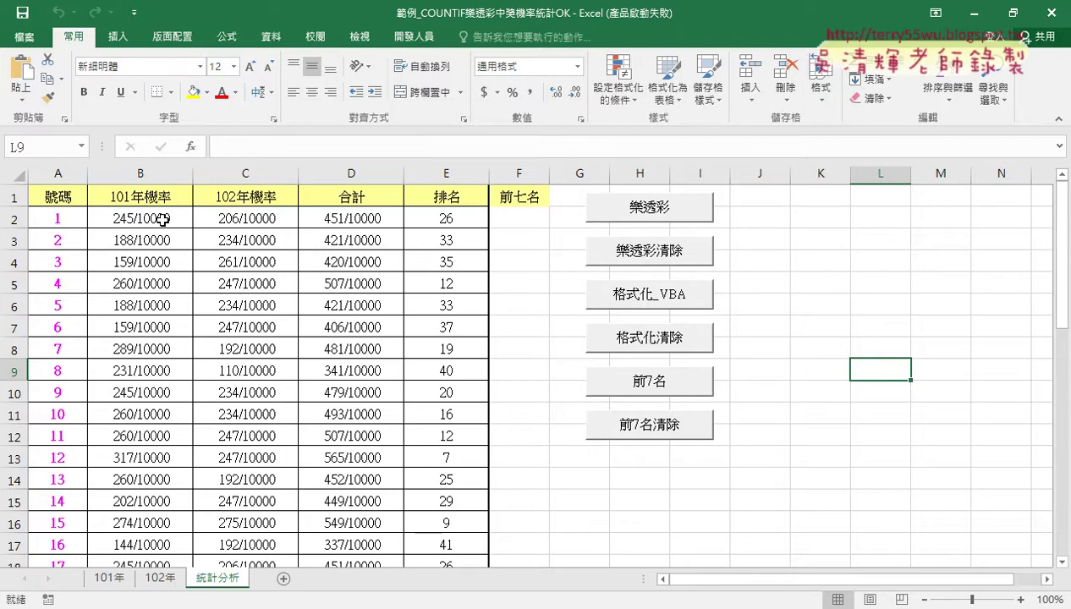
pyautogui.click(61, 218)
pyautogui.click(138, 217)
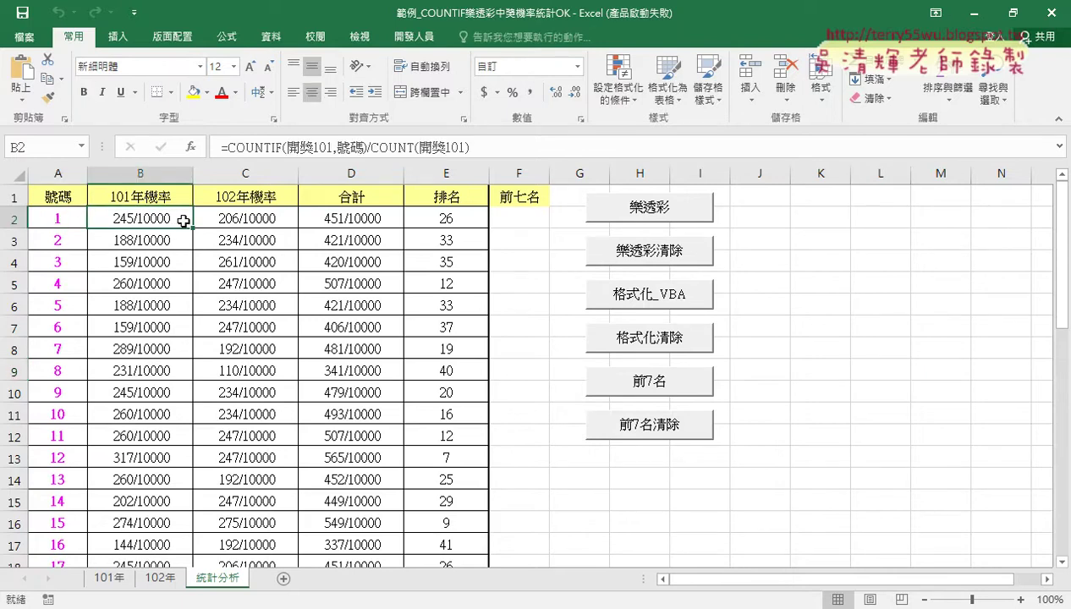
pyautogui.click(248, 222)
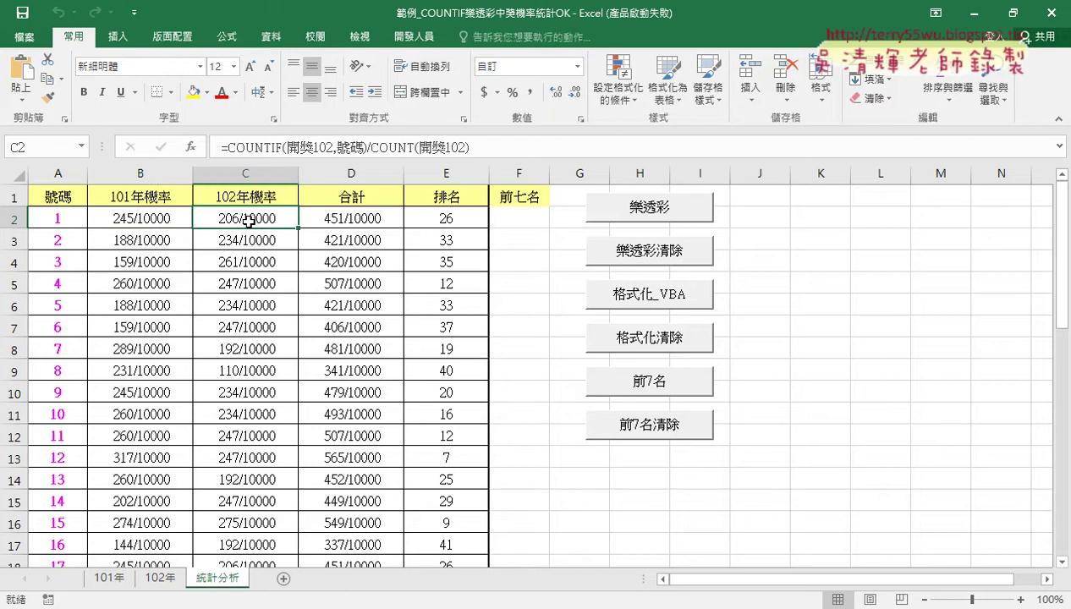
pyautogui.click(343, 216)
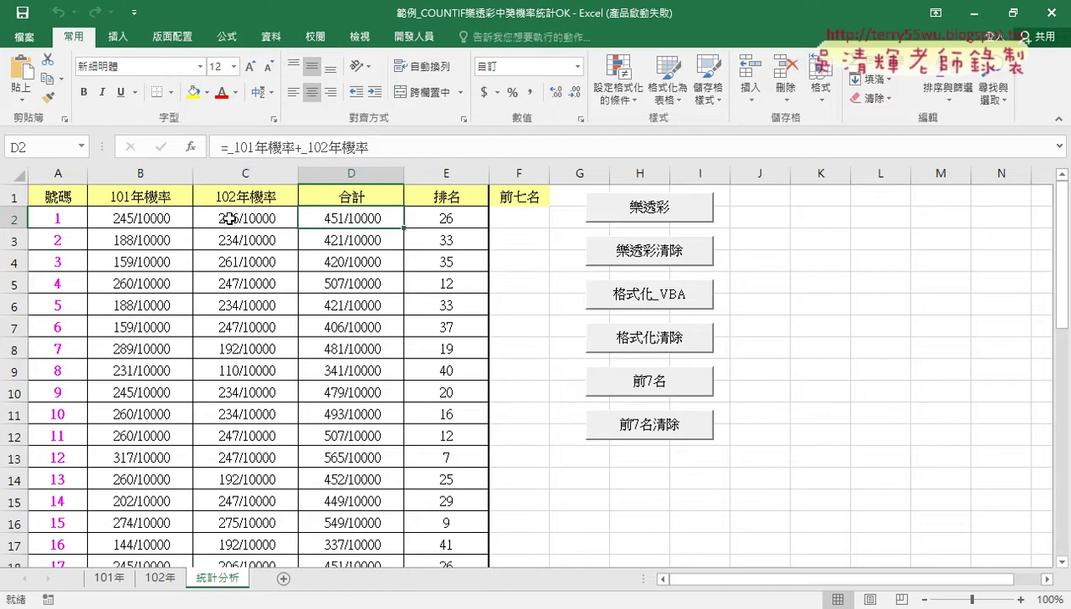
pyautogui.moveTo(169, 217); pyautogui.dragTo(220, 217)
pyautogui.click(349, 218)
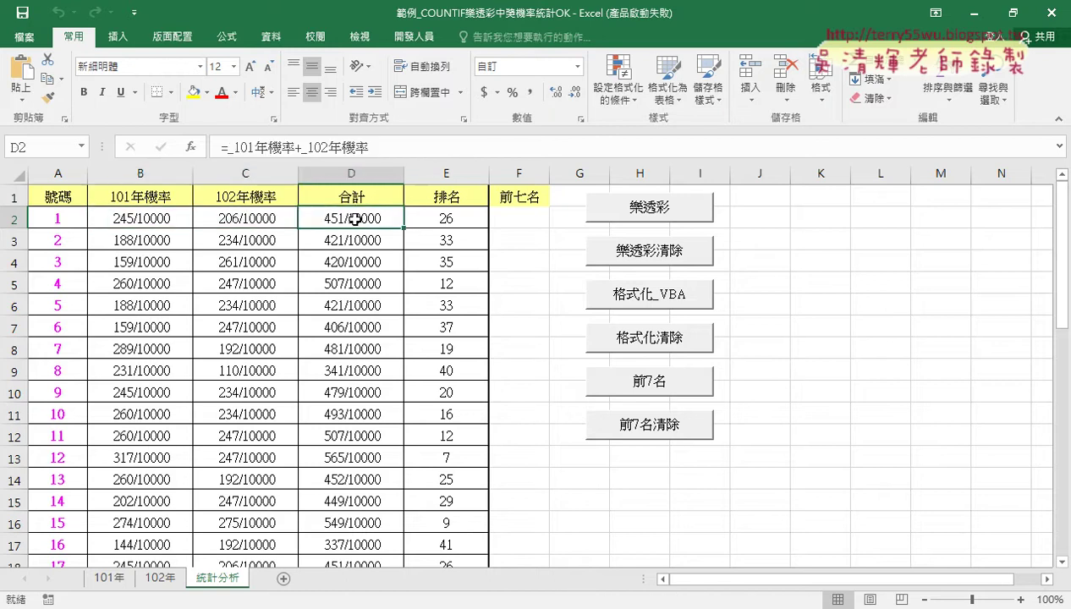
pyautogui.click(453, 220)
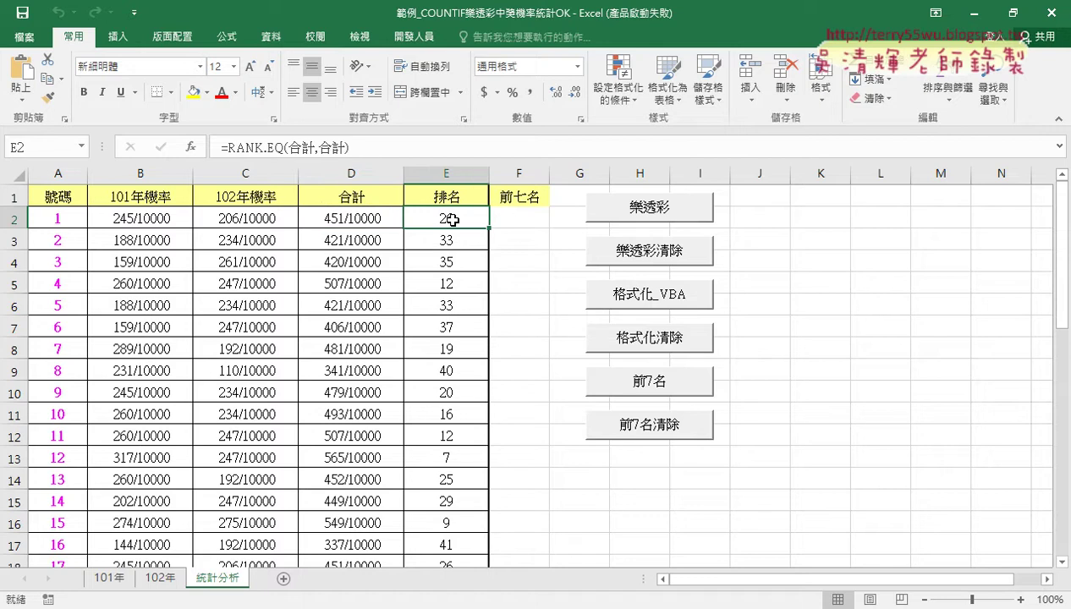
pyautogui.click(143, 223)
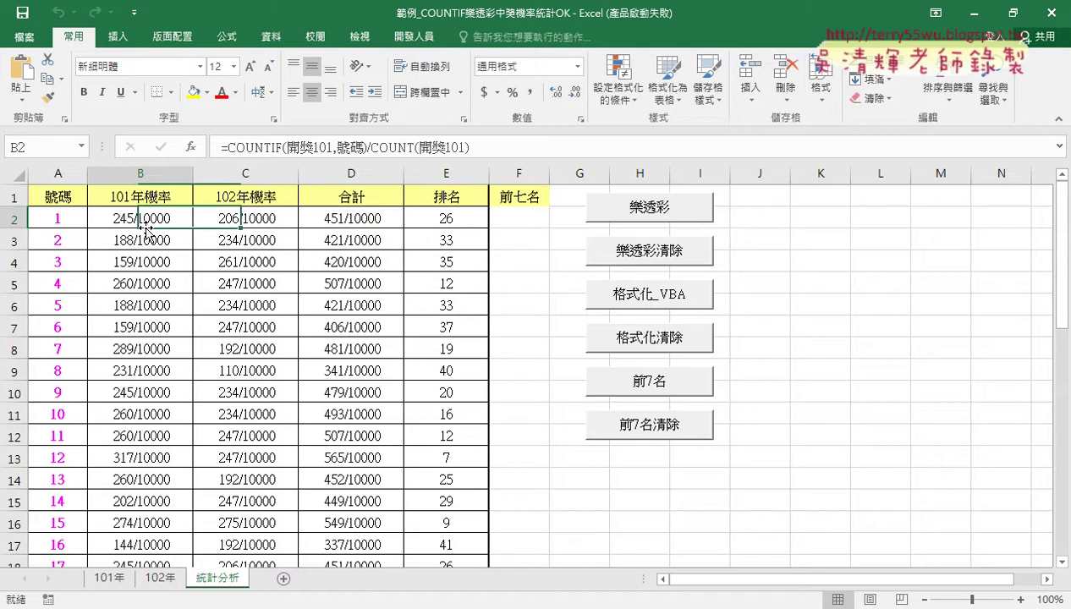
pyautogui.click(238, 220)
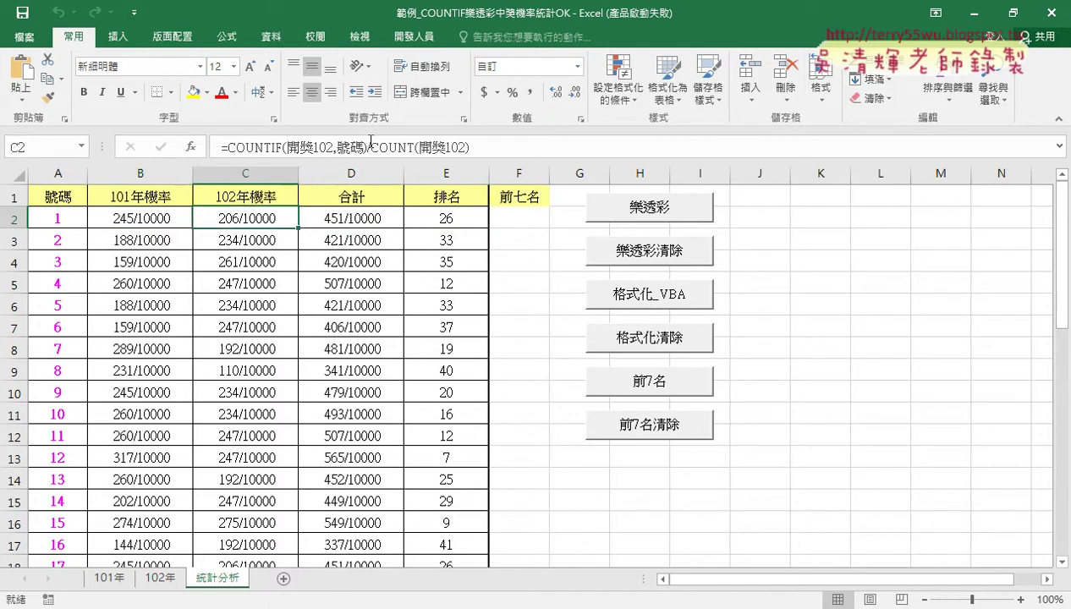
pyautogui.click(359, 219)
pyautogui.click(444, 217)
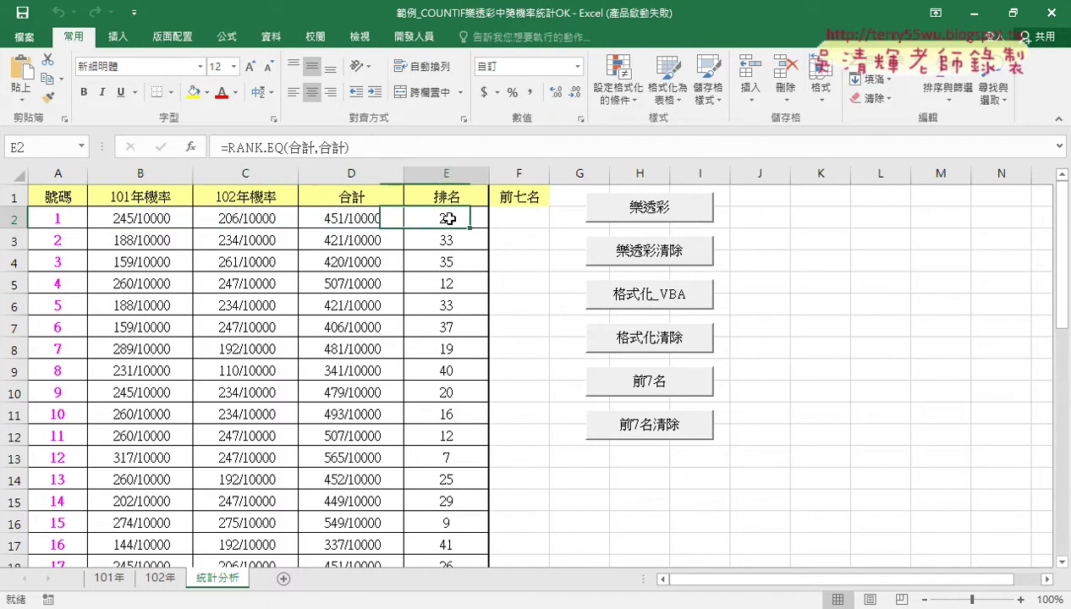
pyautogui.click(163, 219)
pyautogui.click(153, 241)
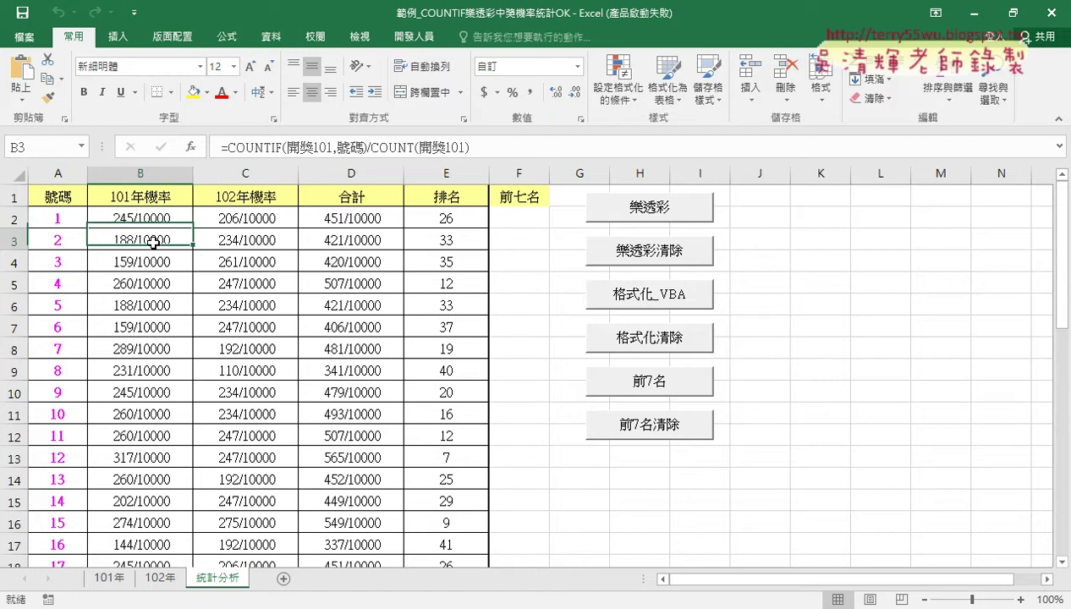
pyautogui.click(153, 259)
pyautogui.click(152, 279)
pyautogui.click(149, 264)
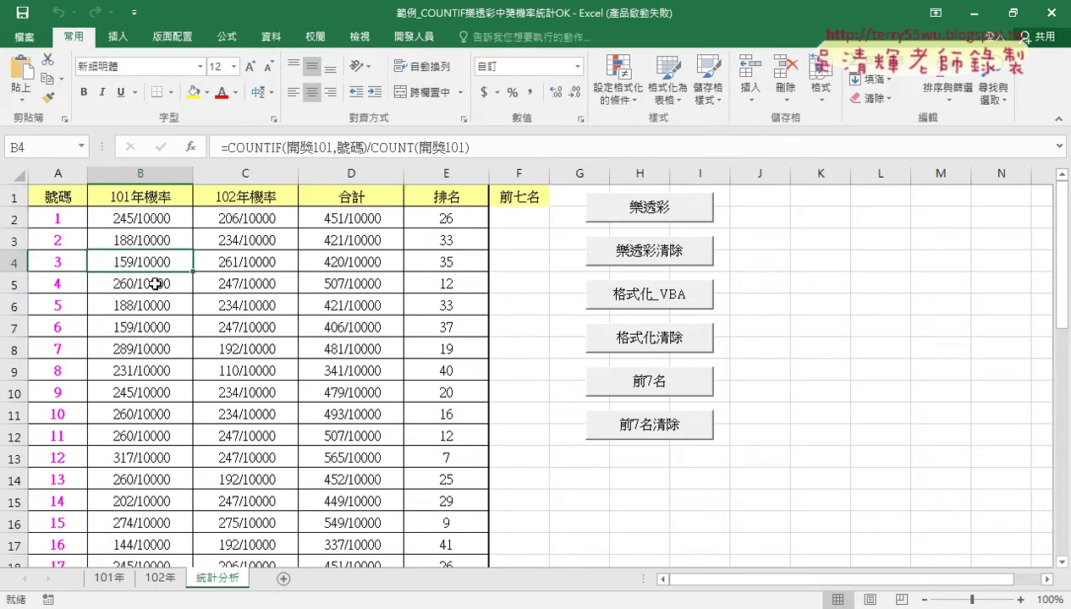
pyautogui.click(154, 286)
pyautogui.click(155, 302)
pyautogui.click(153, 328)
pyautogui.click(153, 348)
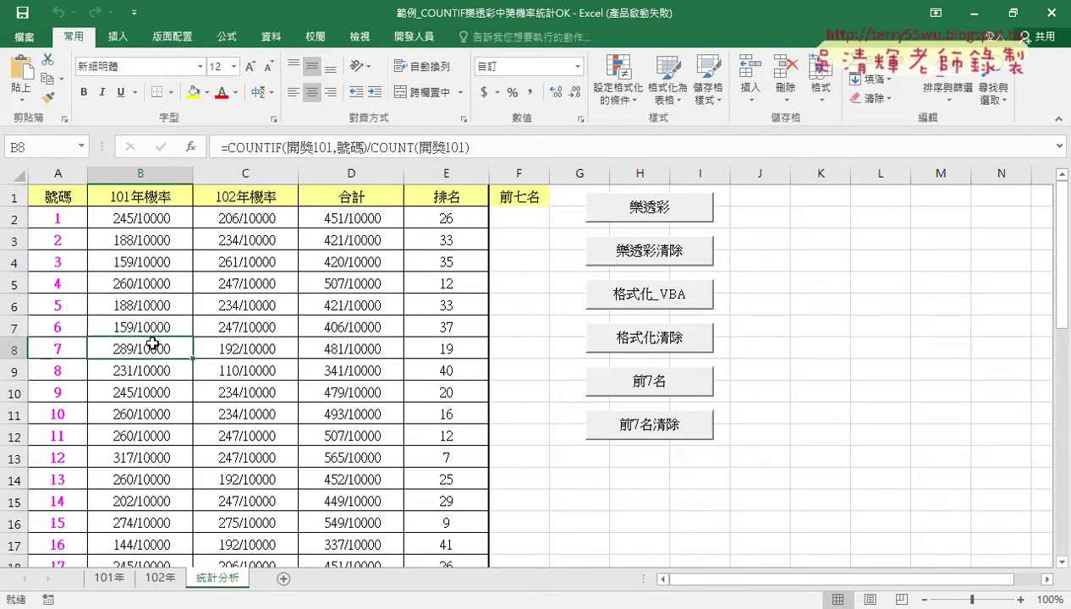
pyautogui.click(157, 218)
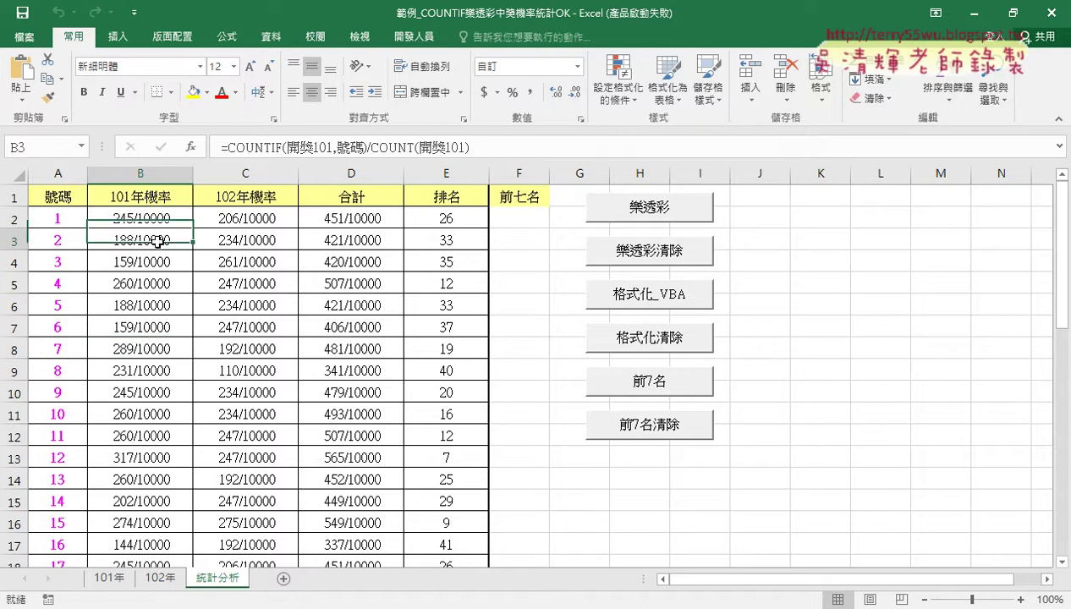
pyautogui.click(158, 259)
pyautogui.click(155, 275)
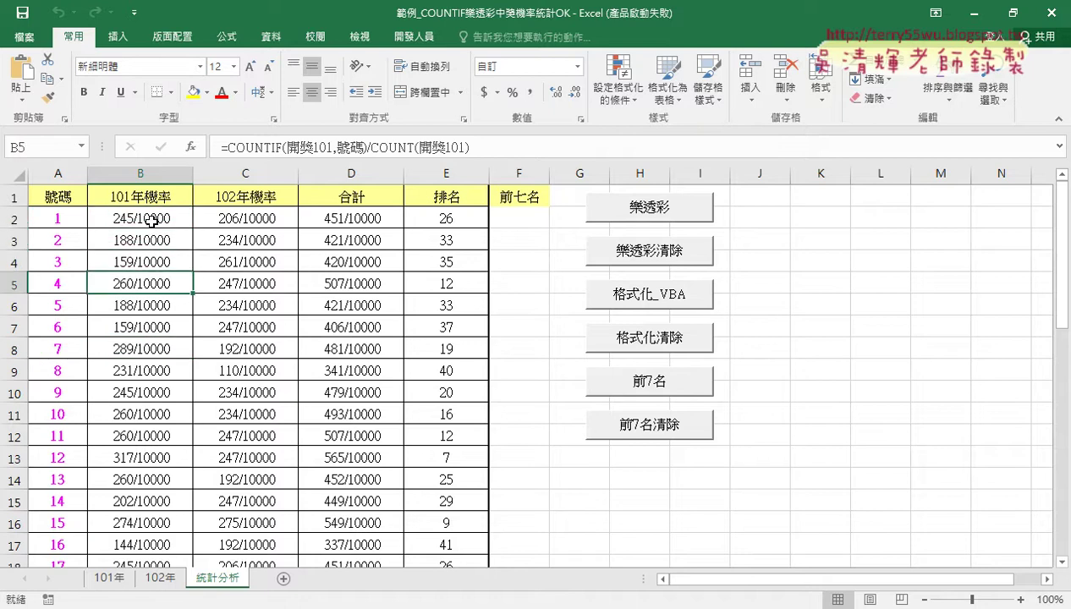
pyautogui.click(248, 216)
pyautogui.click(252, 238)
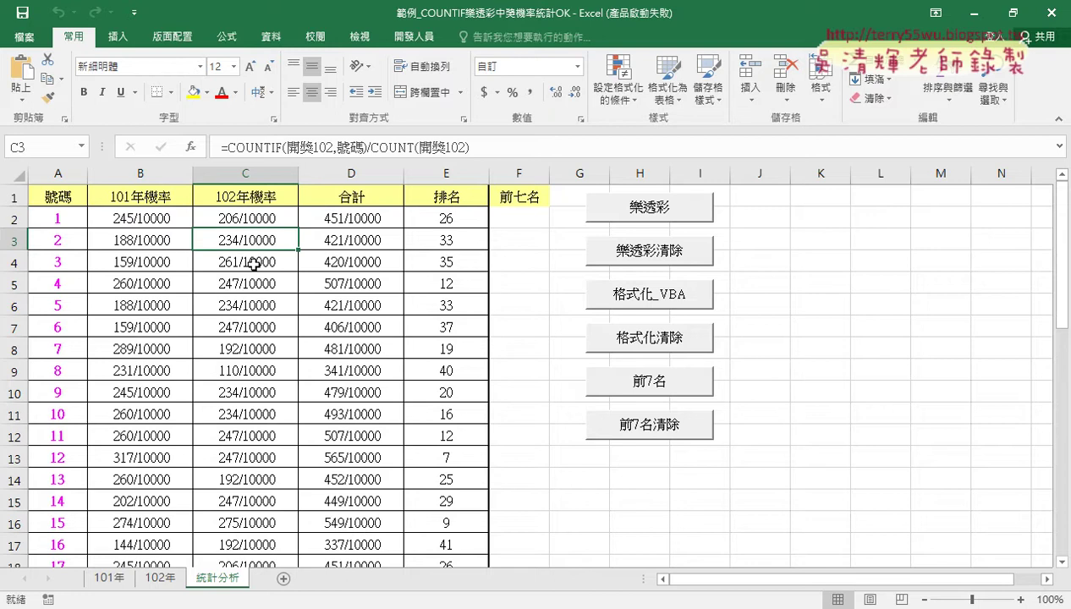
pyautogui.click(253, 264)
pyautogui.click(347, 218)
pyautogui.click(349, 239)
pyautogui.click(352, 262)
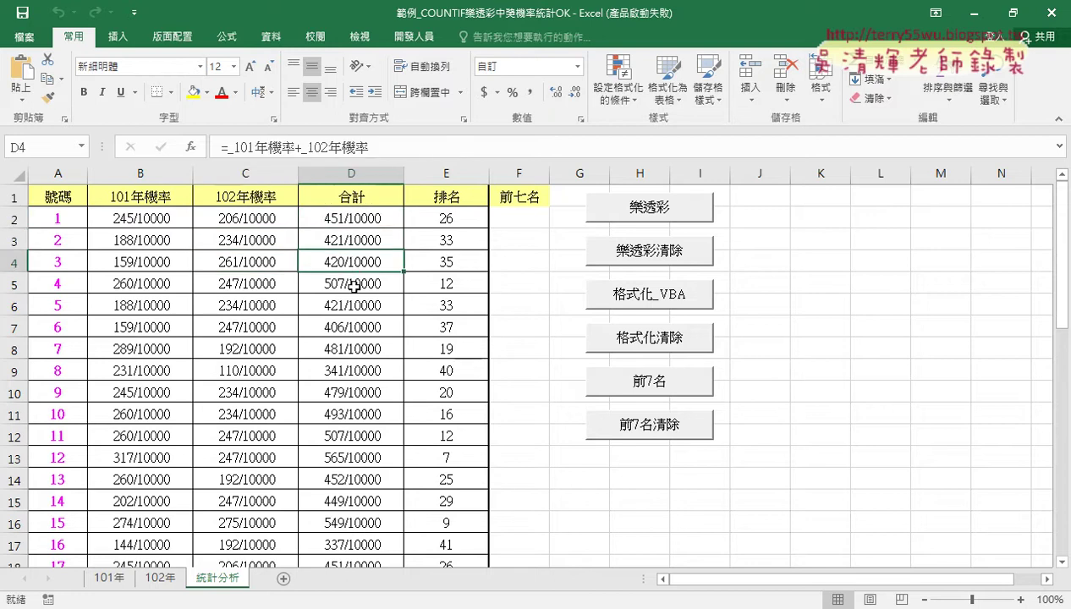
pyautogui.click(354, 286)
pyautogui.click(357, 310)
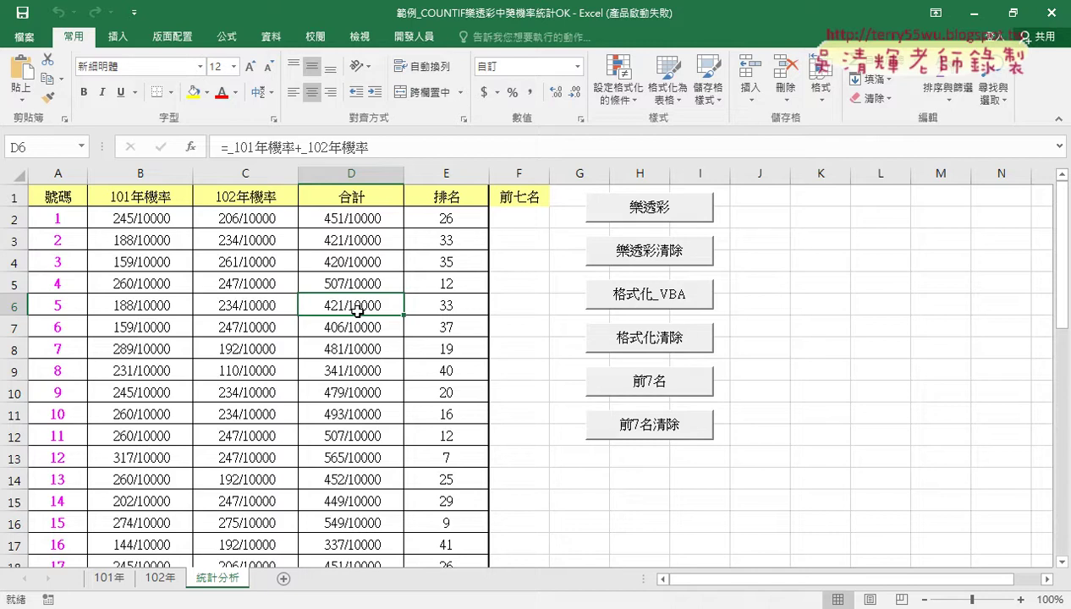
pyautogui.click(456, 220)
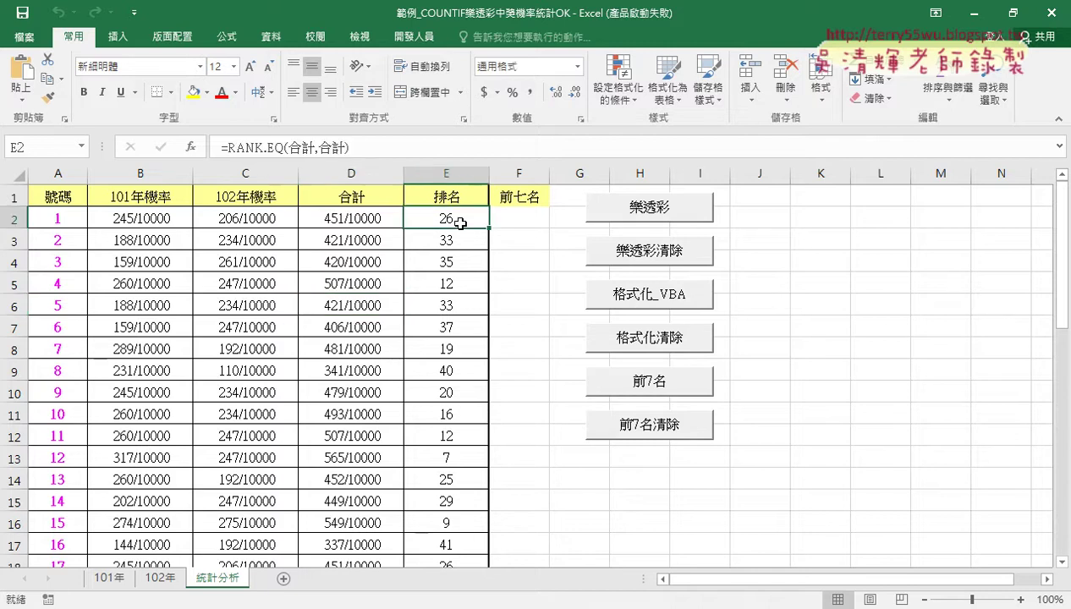
pyautogui.click(456, 240)
pyautogui.click(463, 270)
pyautogui.click(467, 223)
# - Clear and regenerate the statistics, then confirm the column E ranks sum to 899 and select number 12 in A13
pyautogui.click(613, 252)
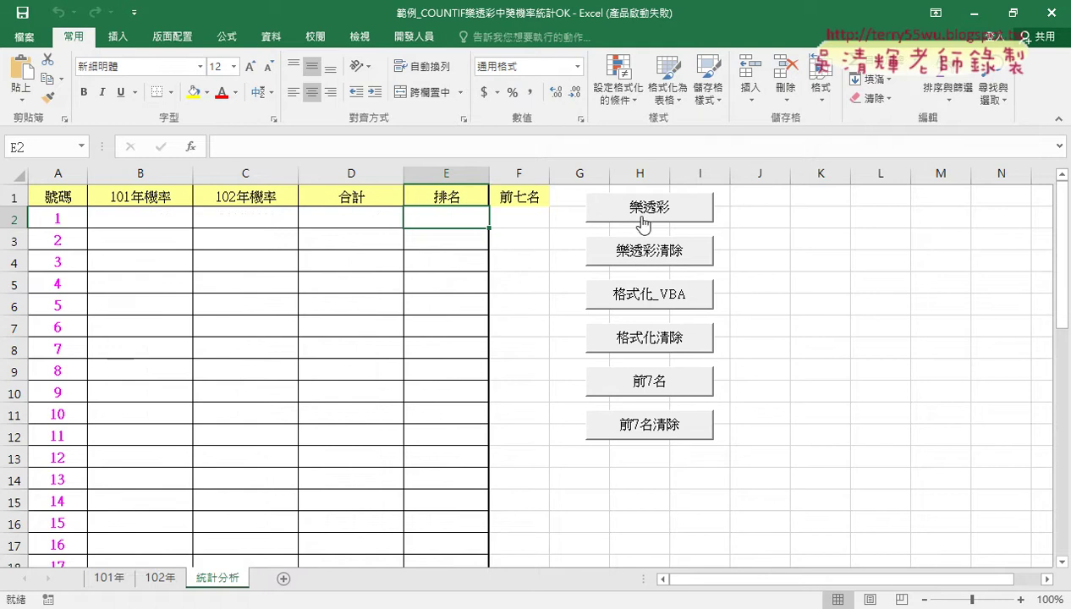
pyautogui.click(643, 219)
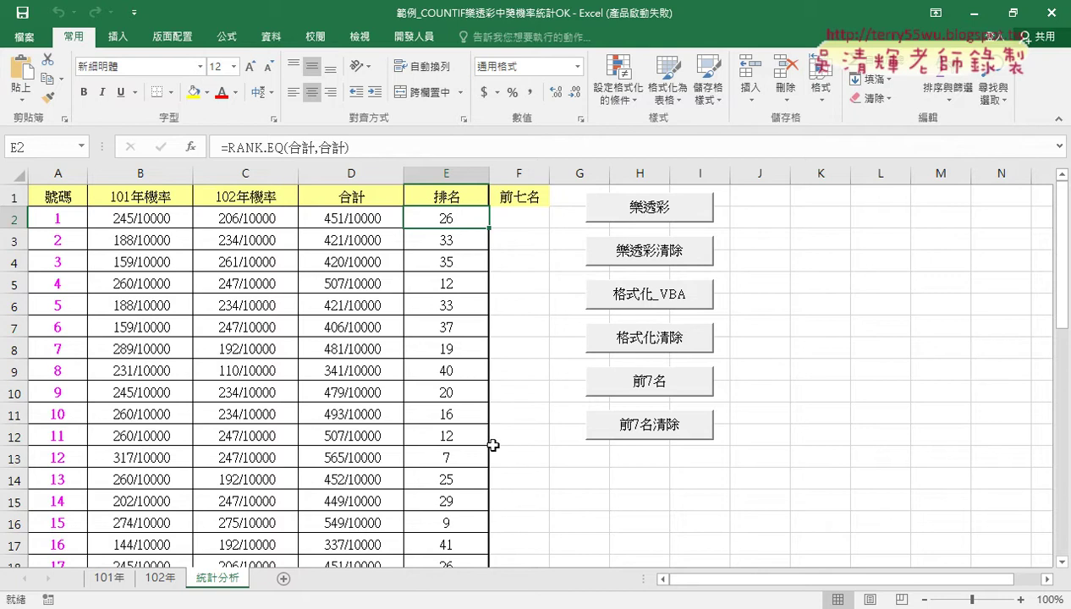
pyautogui.scroll(-3, 491, 440)
pyautogui.scroll(3, 493, 443)
pyautogui.click(446, 175)
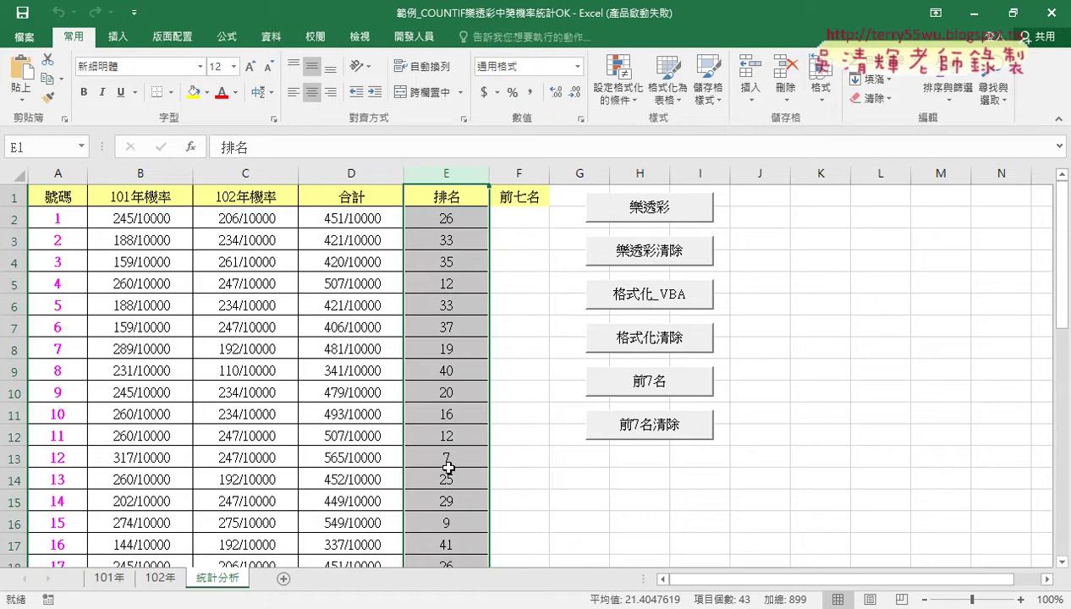
pyautogui.click(57, 461)
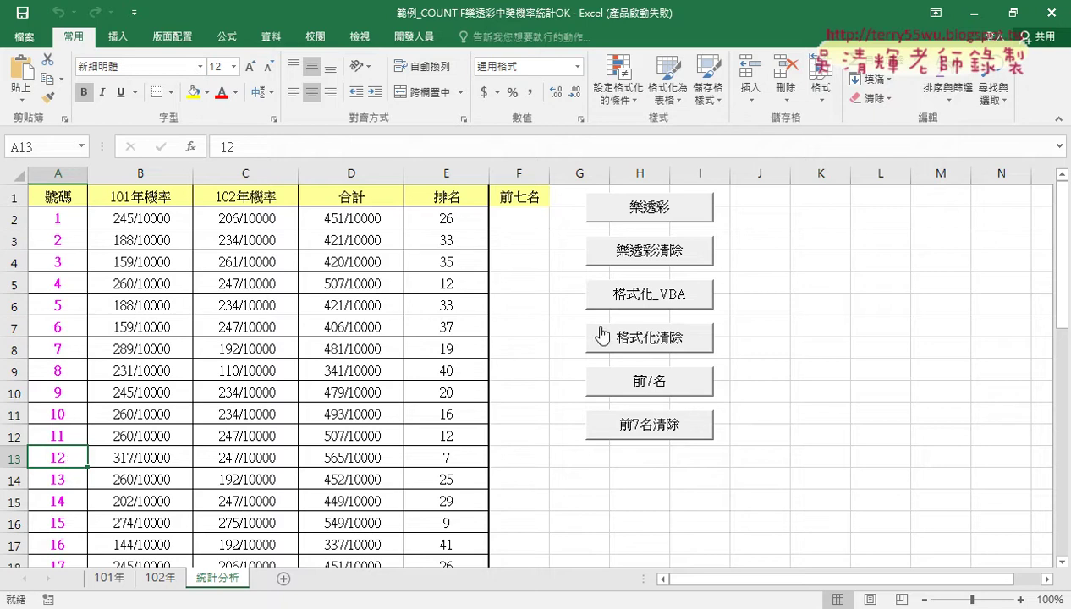
# - Highlight the top-ranked numbers in yellow and inspect numbers 12, 21 and 27 in column A
pyautogui.click(681, 301)
pyautogui.scroll(-2, 333, 383)
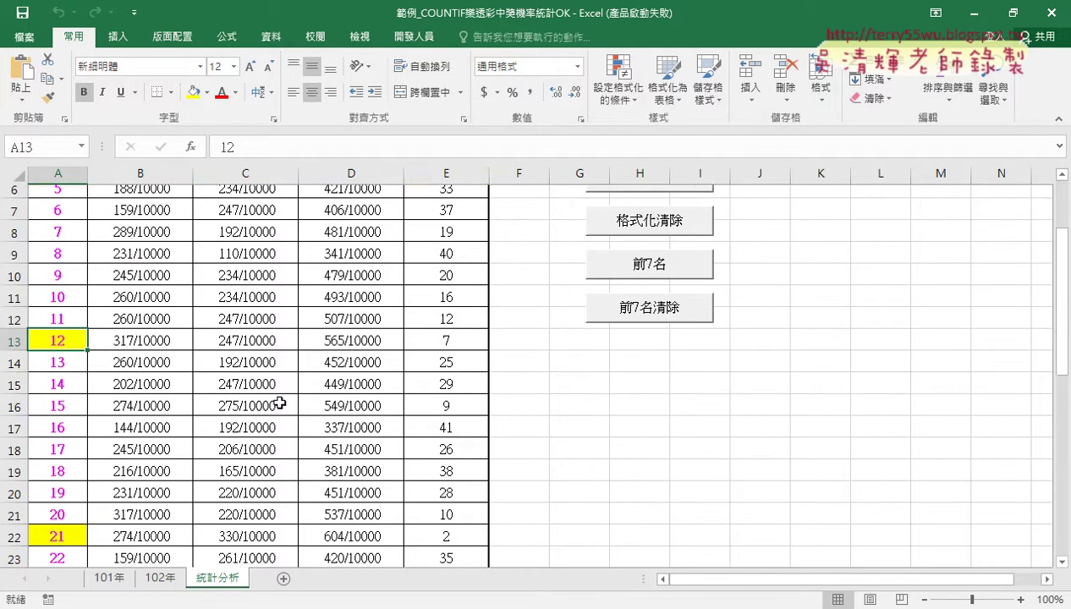
pyautogui.click(448, 331)
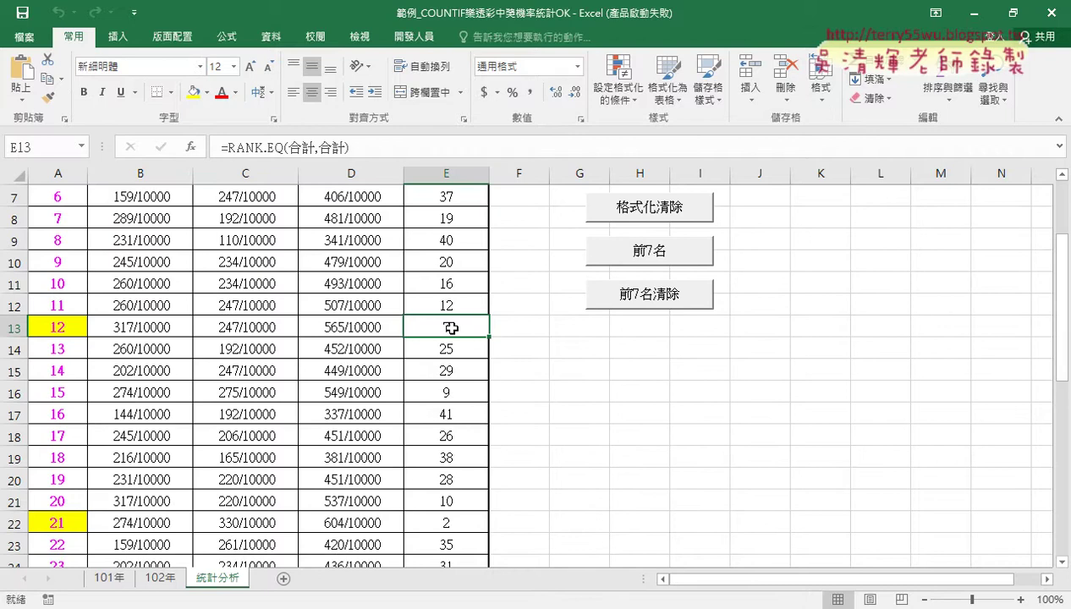
pyautogui.click(60, 332)
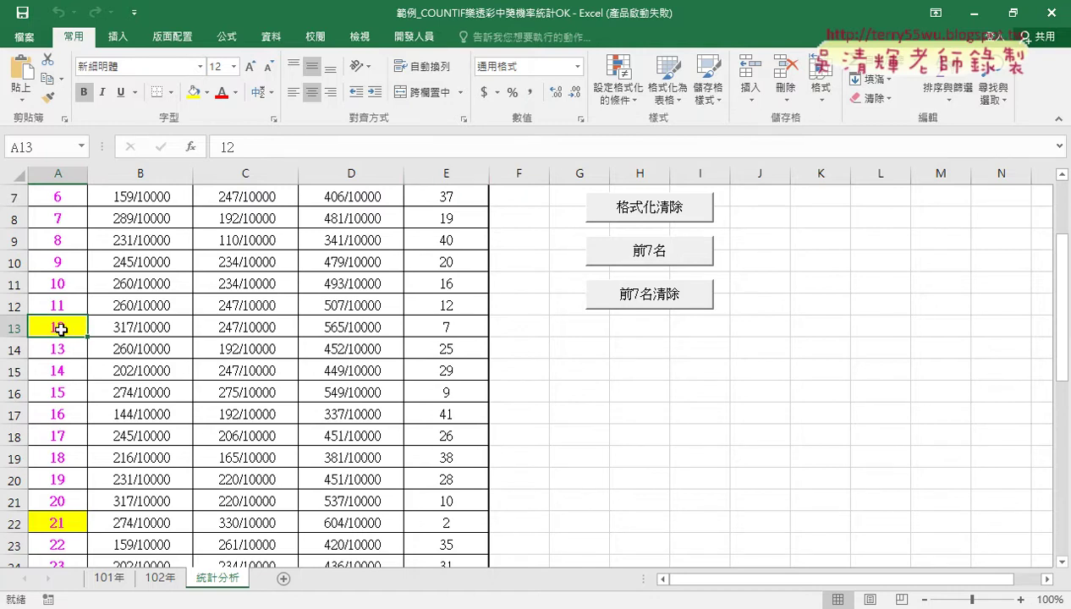
pyautogui.click(65, 522)
pyautogui.scroll(-1, 143, 506)
pyautogui.scroll(-2, 143, 503)
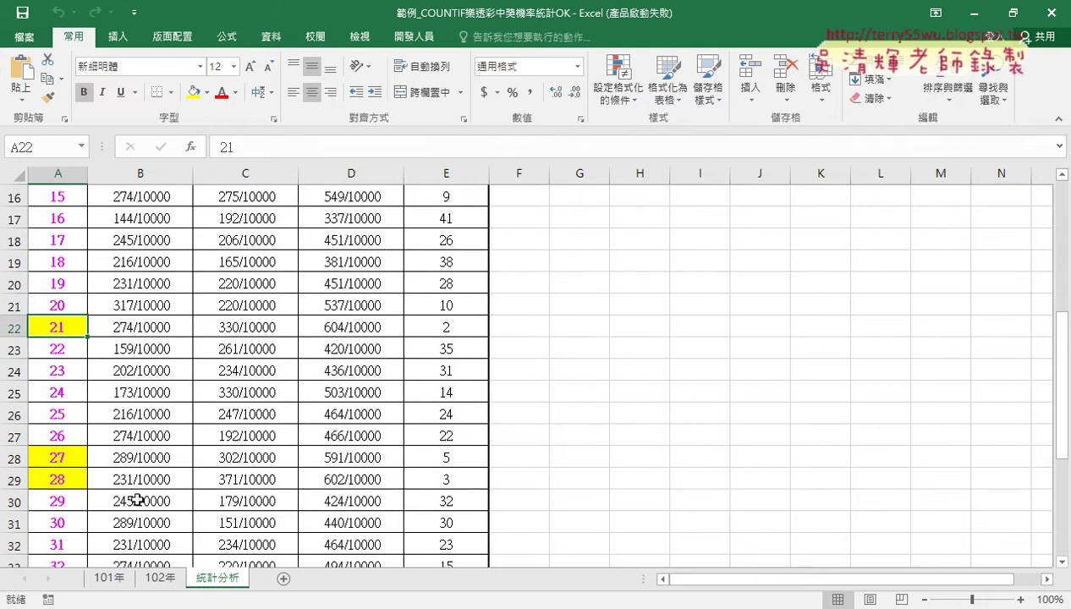
pyautogui.click(68, 458)
pyautogui.scroll(-3, 67, 458)
pyautogui.scroll(-3, 67, 458)
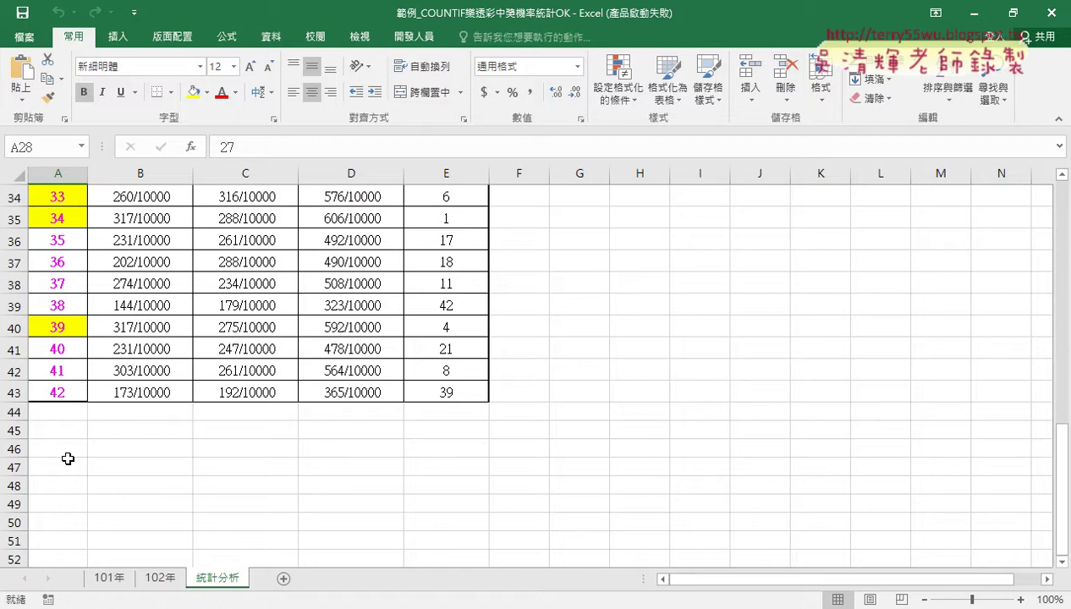
pyautogui.scroll(3, 68, 458)
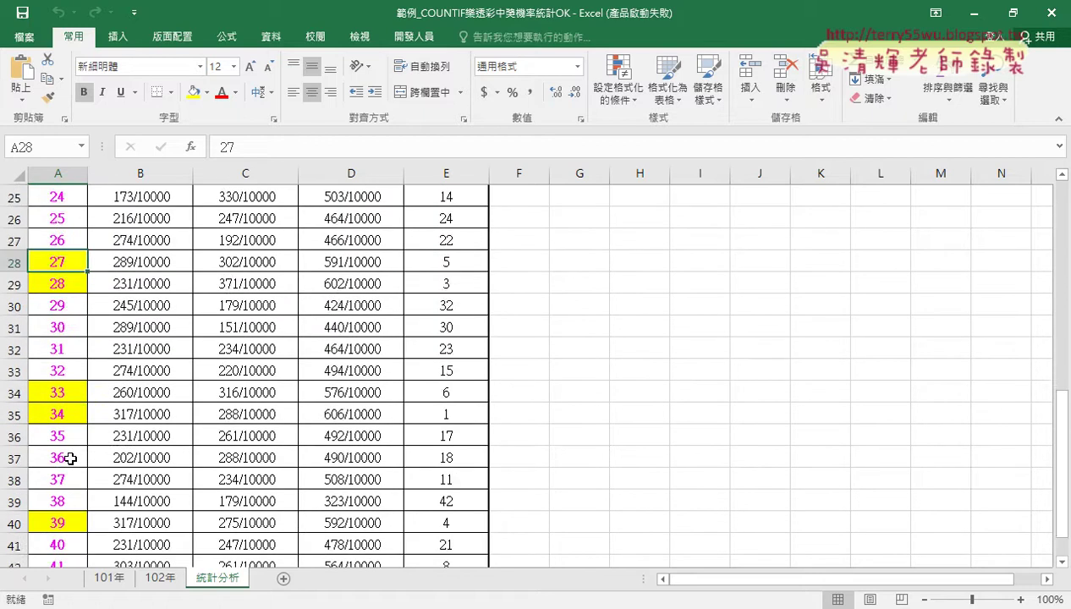
pyautogui.scroll(3, 68, 458)
pyautogui.scroll(3, 70, 457)
pyautogui.scroll(2, 71, 458)
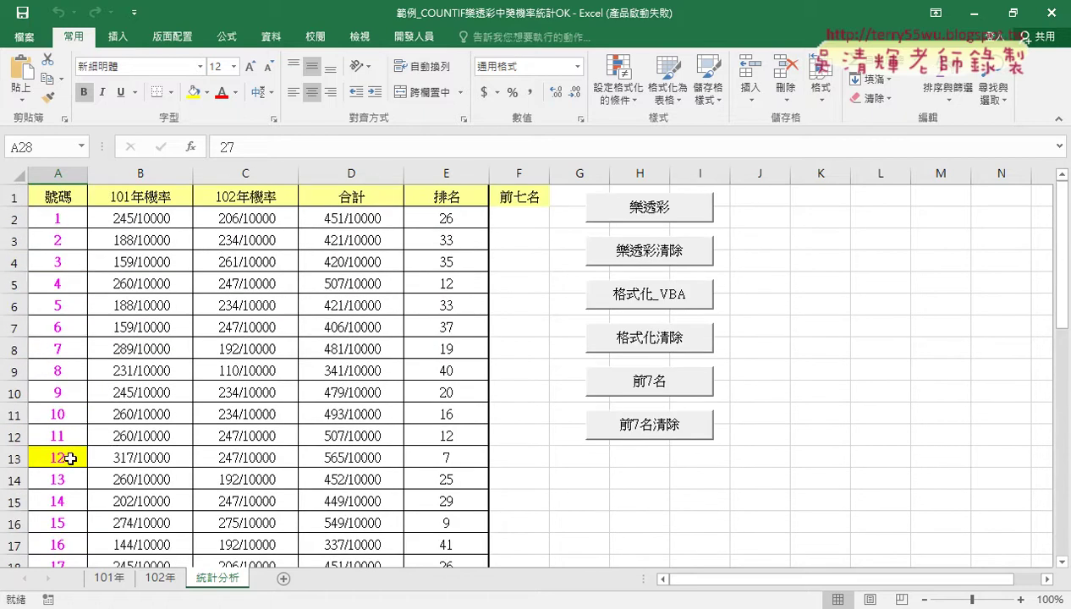
# - Toggle the yellow highlight on column A's top-ranked numbers off and back on
pyautogui.click(662, 351)
pyautogui.click(58, 458)
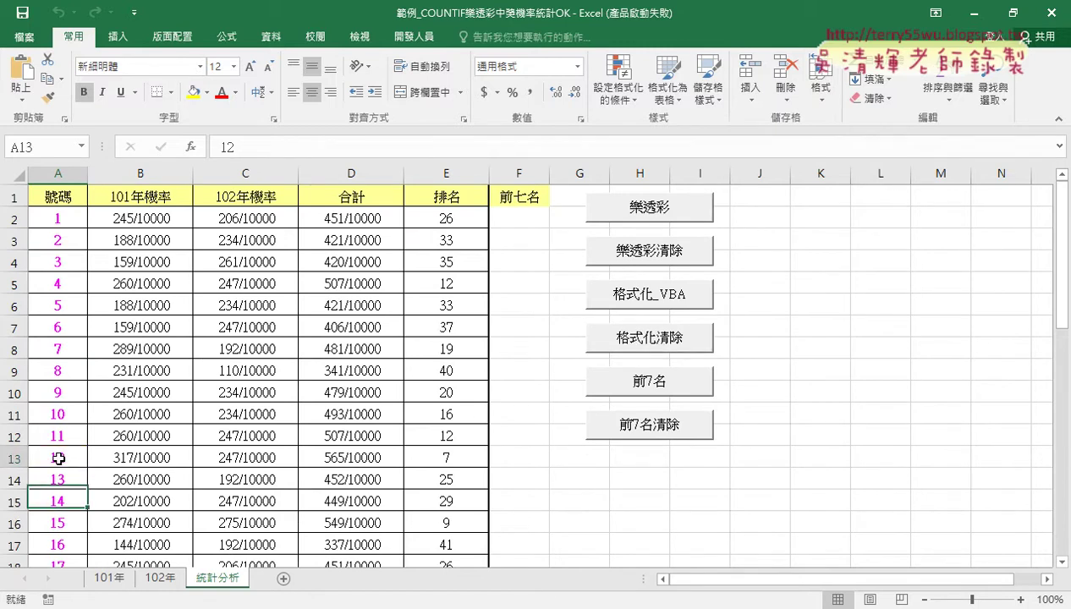
pyautogui.click(627, 294)
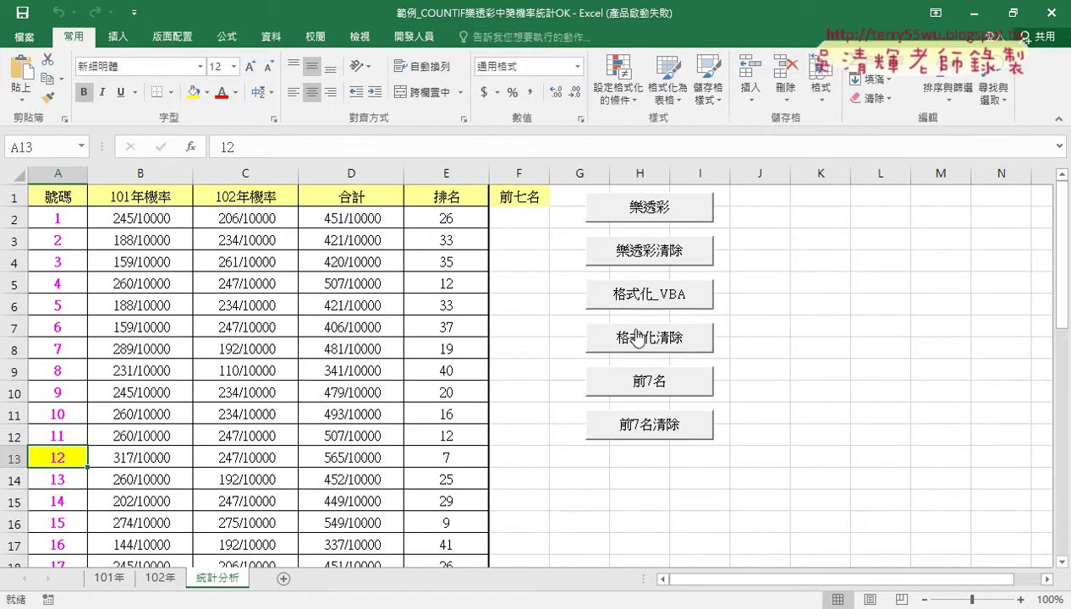
pyautogui.click(638, 337)
pyautogui.click(641, 297)
pyautogui.scroll(-3, 335, 440)
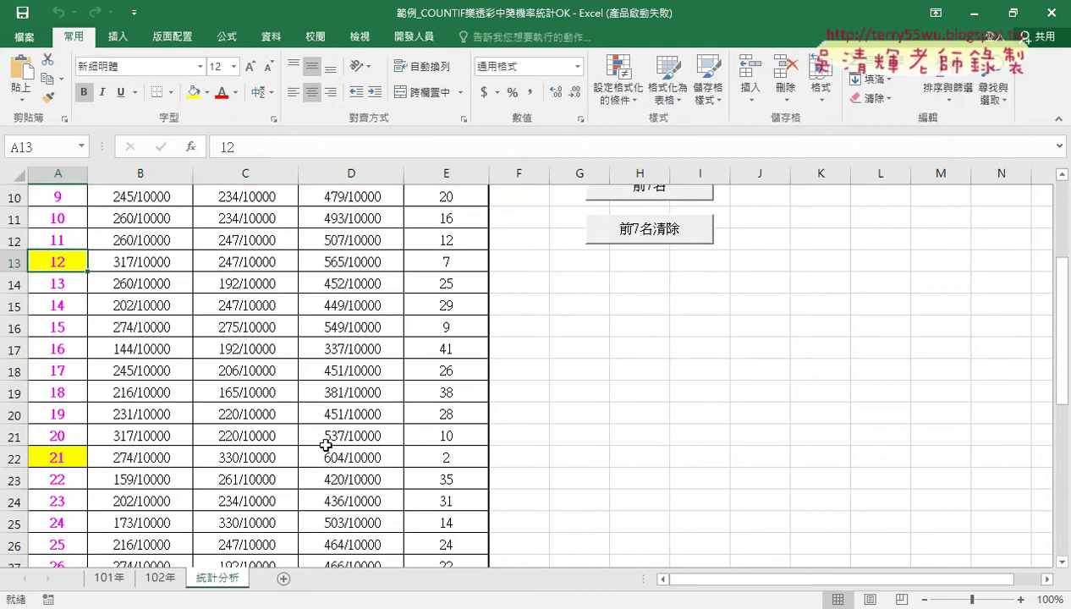
pyautogui.scroll(1, 326, 440)
pyautogui.scroll(2, 372, 415)
# - Remove the yellow highlighting from column A, leaving the table data intact
pyautogui.click(623, 342)
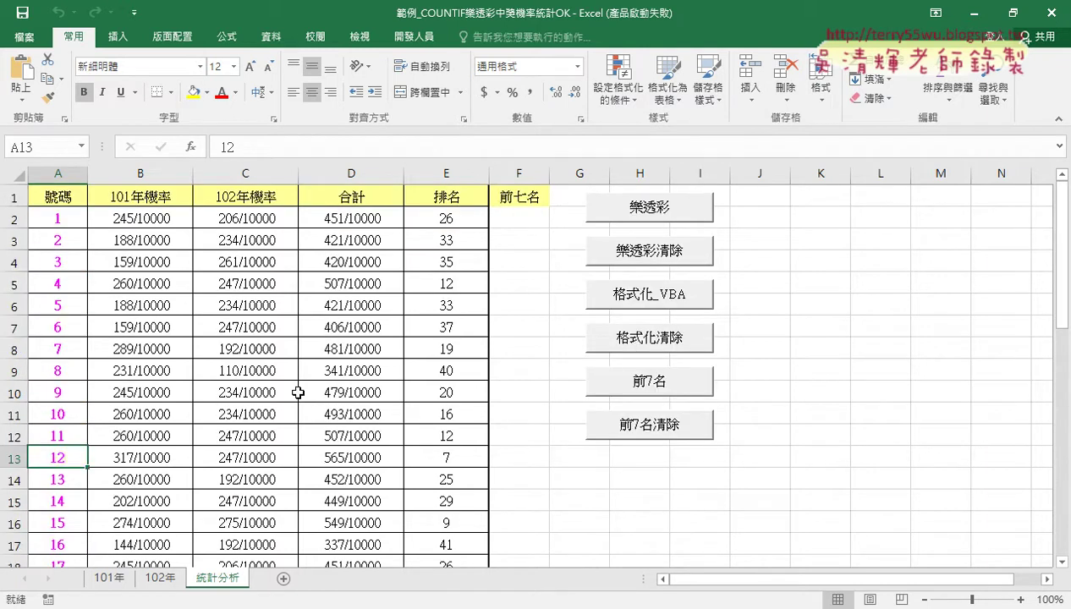
pyautogui.scroll(-7, 296, 392)
pyautogui.scroll(-4, 296, 392)
pyautogui.scroll(3, 297, 393)
pyautogui.scroll(5, 296, 393)
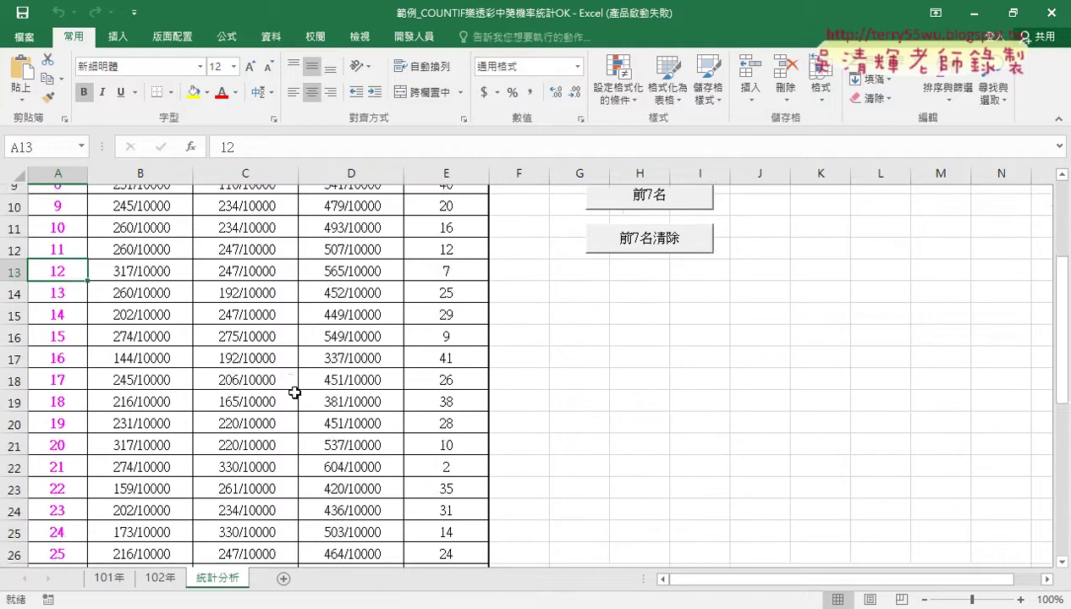
pyautogui.scroll(3, 295, 393)
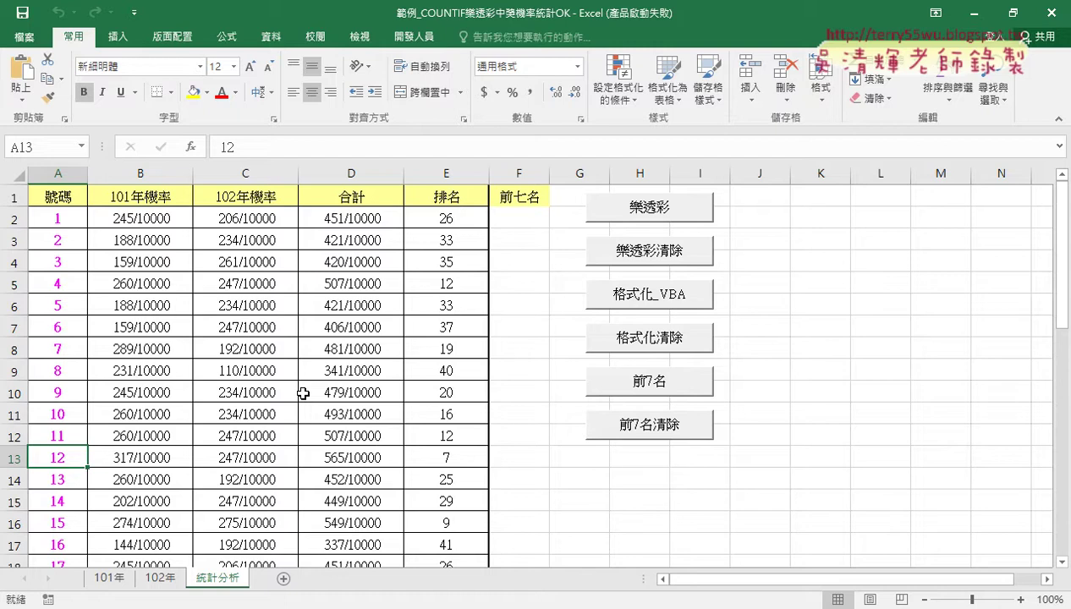
# - Run 格式化_VBA and check that numbers 12, 21, 27 and 28 in column A are yellow
pyautogui.click(518, 175)
pyautogui.click(679, 307)
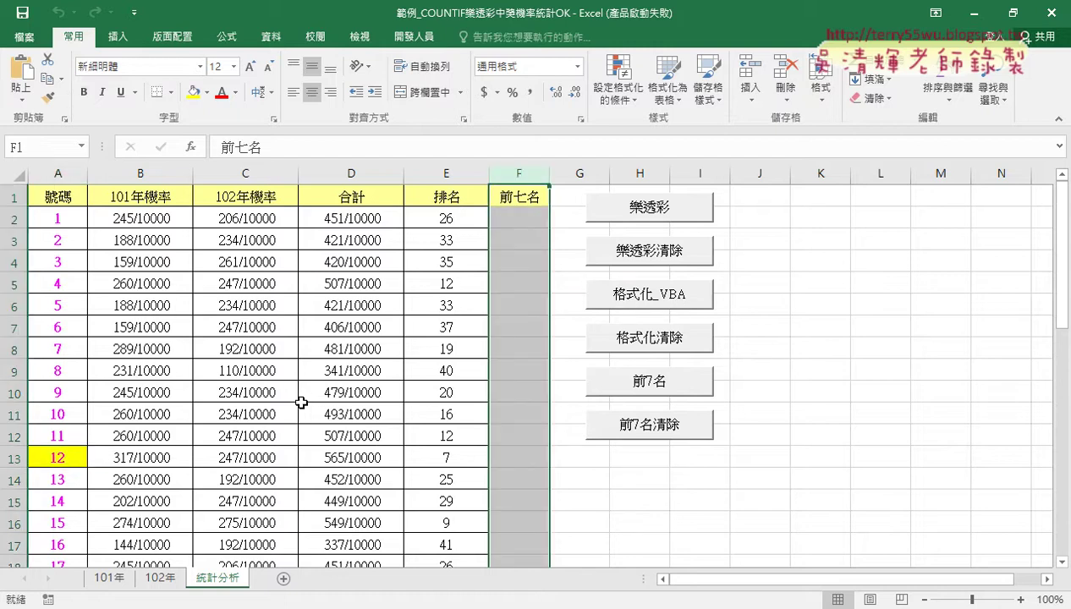
pyautogui.click(70, 464)
pyautogui.scroll(-1, 166, 455)
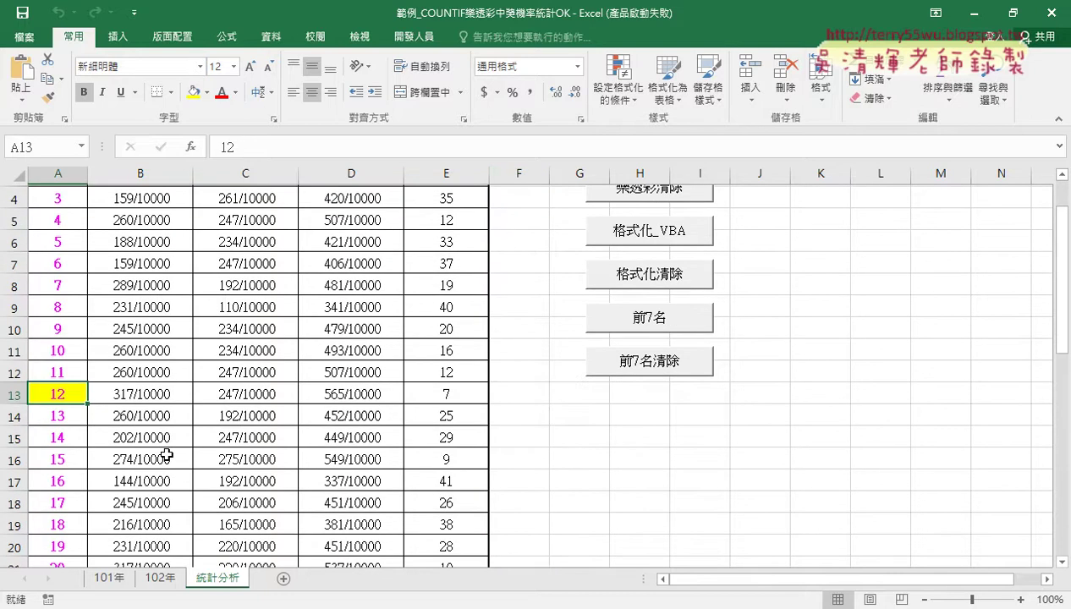
pyautogui.scroll(-2, 166, 454)
pyautogui.scroll(-1, 166, 454)
pyautogui.scroll(-1, 166, 454)
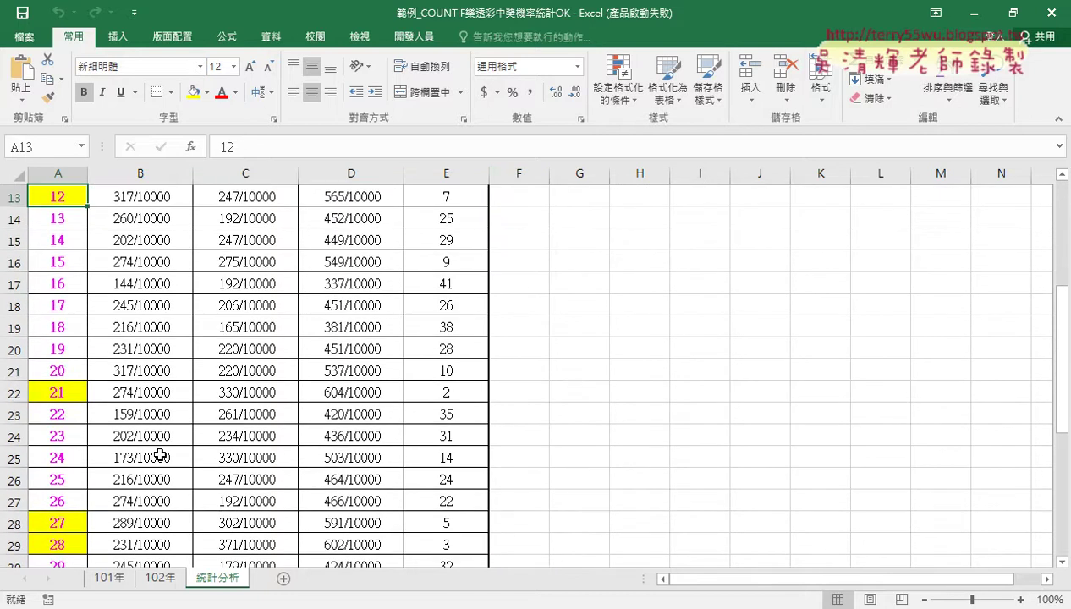
pyautogui.click(78, 394)
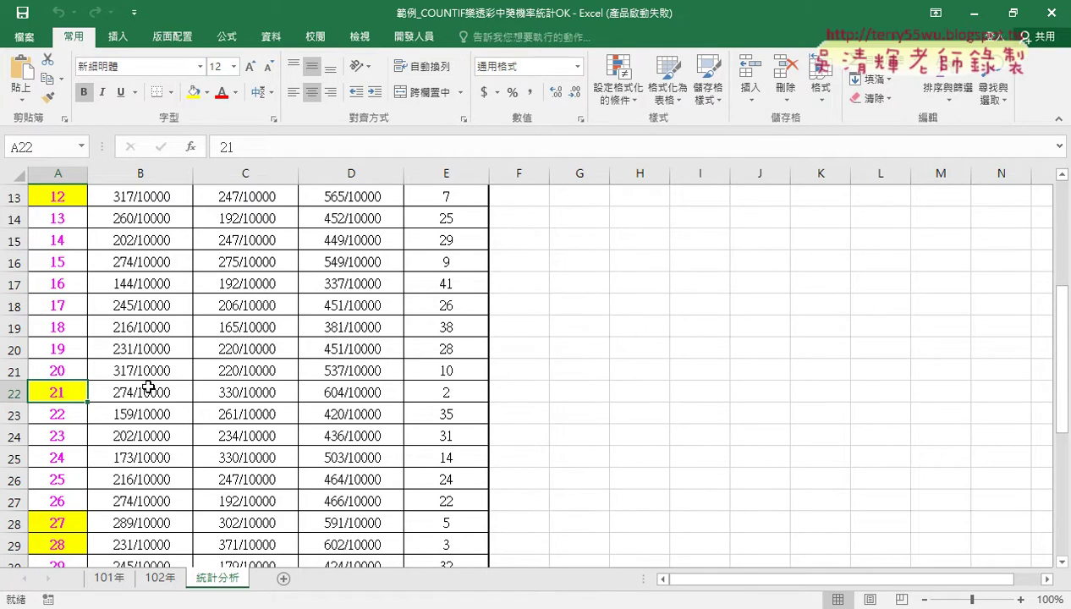
pyautogui.scroll(1, 149, 386)
pyautogui.scroll(3, 176, 370)
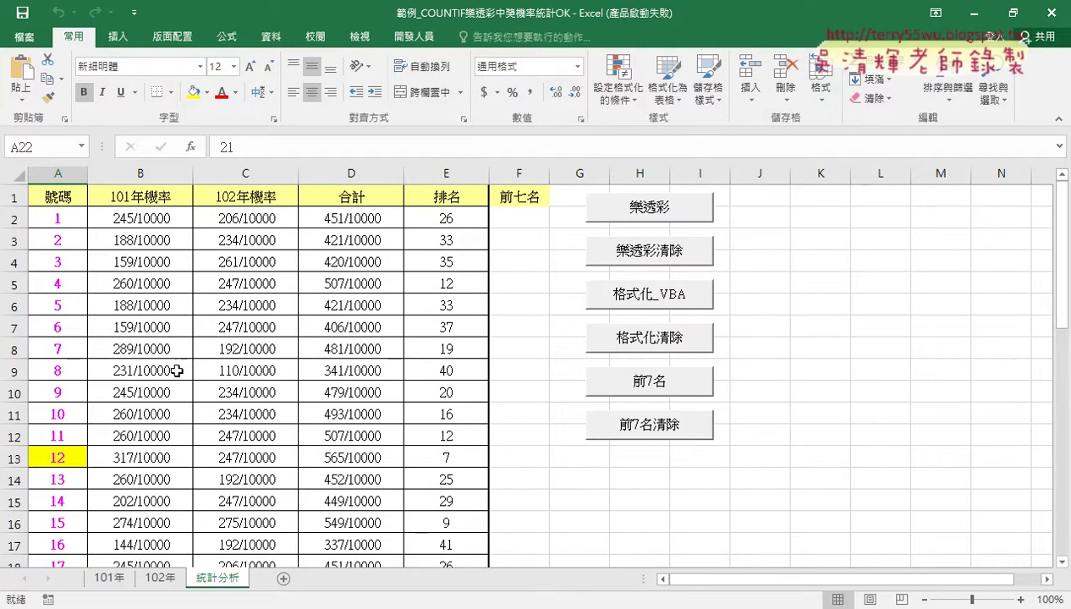
# - Fill F2:F8 using the 前7名 macro with 34, 21, 28, 39, 27, 33 and 12
pyautogui.click(528, 218)
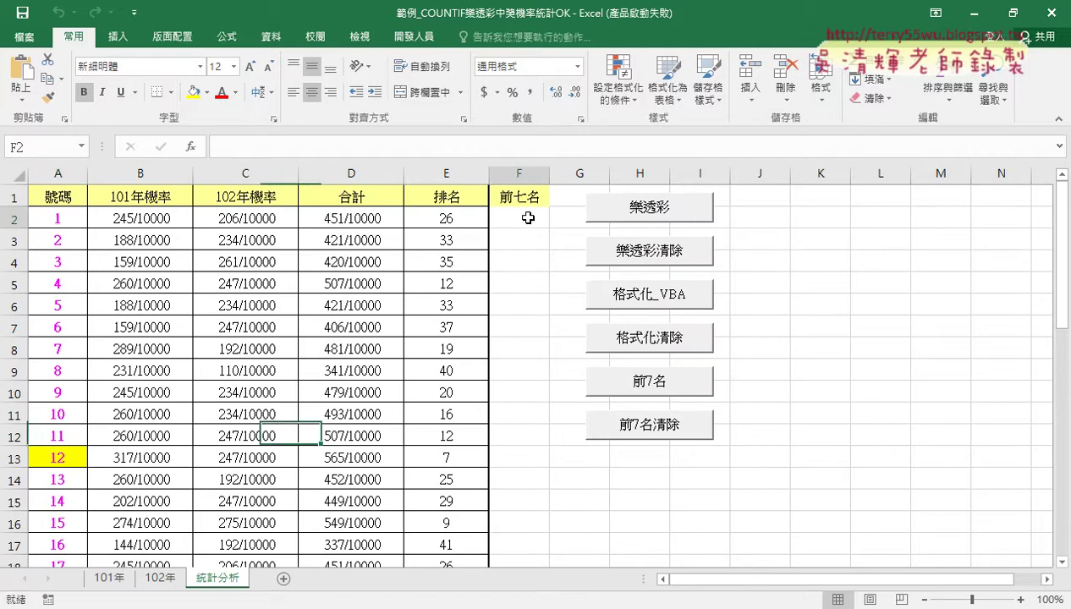
pyautogui.moveTo(528, 218)
pyautogui.mouseDown()
pyautogui.moveTo(557, 328)
pyautogui.moveTo(528, 332)
pyautogui.moveTo(526, 349)
pyautogui.mouseUp()
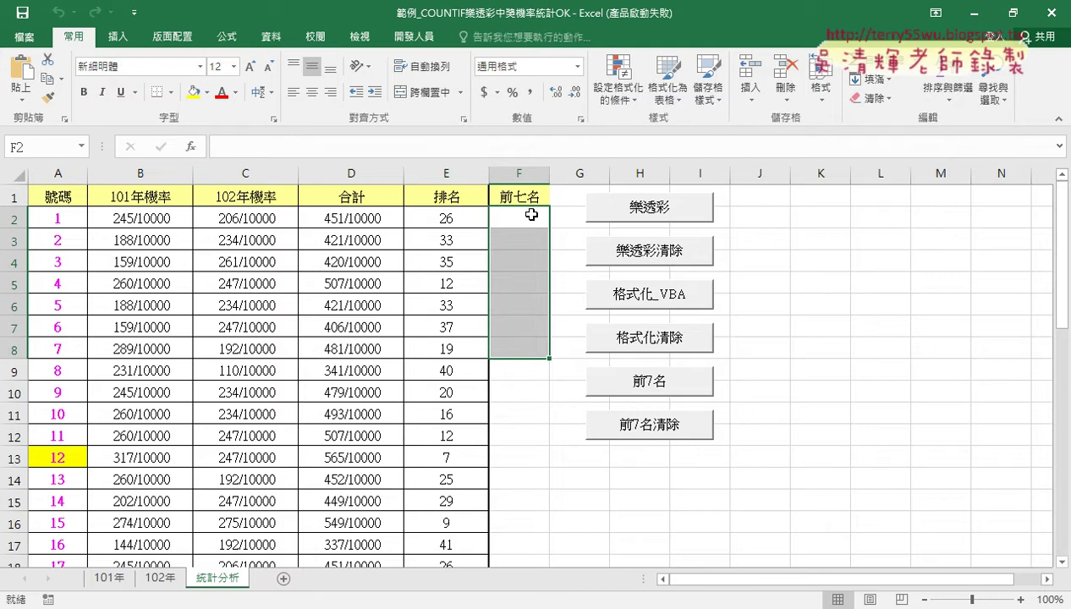
pyautogui.scroll(-3, 209, 457)
pyautogui.scroll(3, 322, 330)
pyautogui.click(657, 386)
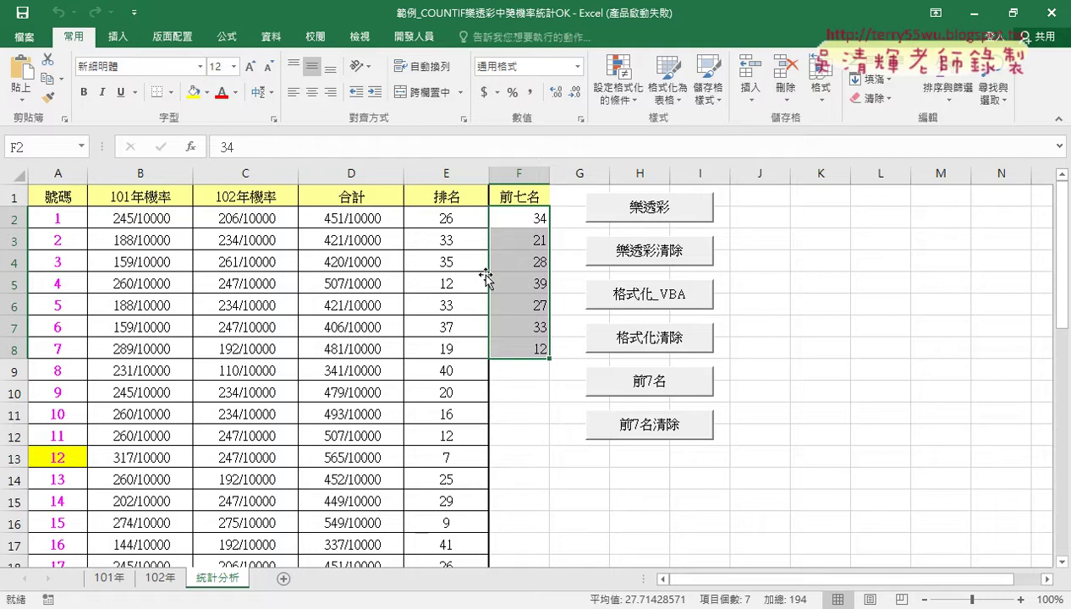
# - Verify top number 34 by selecting its record in row 35, ranked 1
pyautogui.click(528, 215)
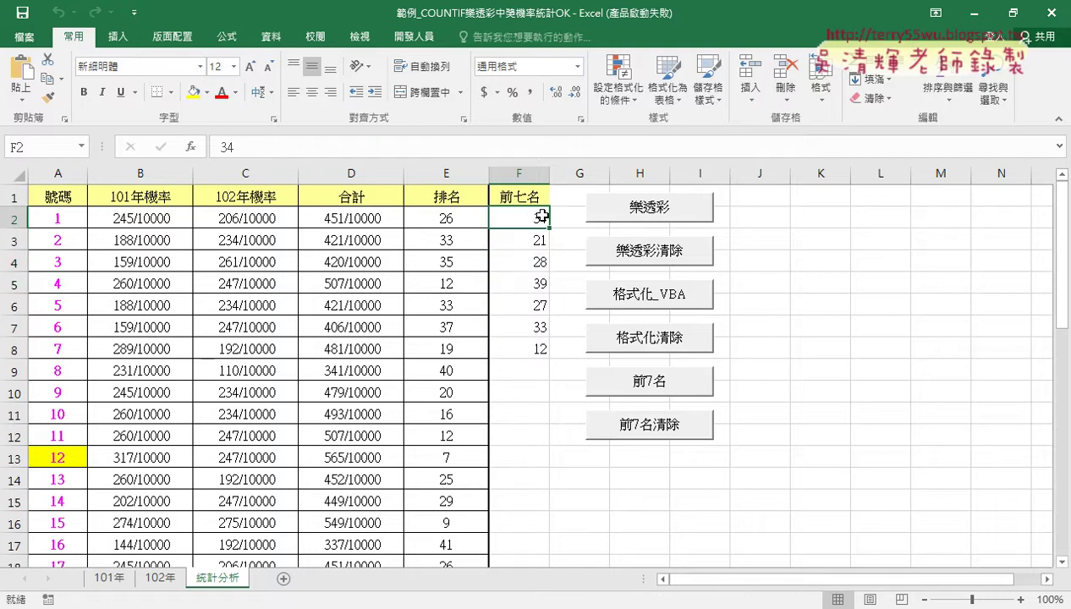
pyautogui.scroll(-6, 135, 351)
pyautogui.scroll(-3, 135, 351)
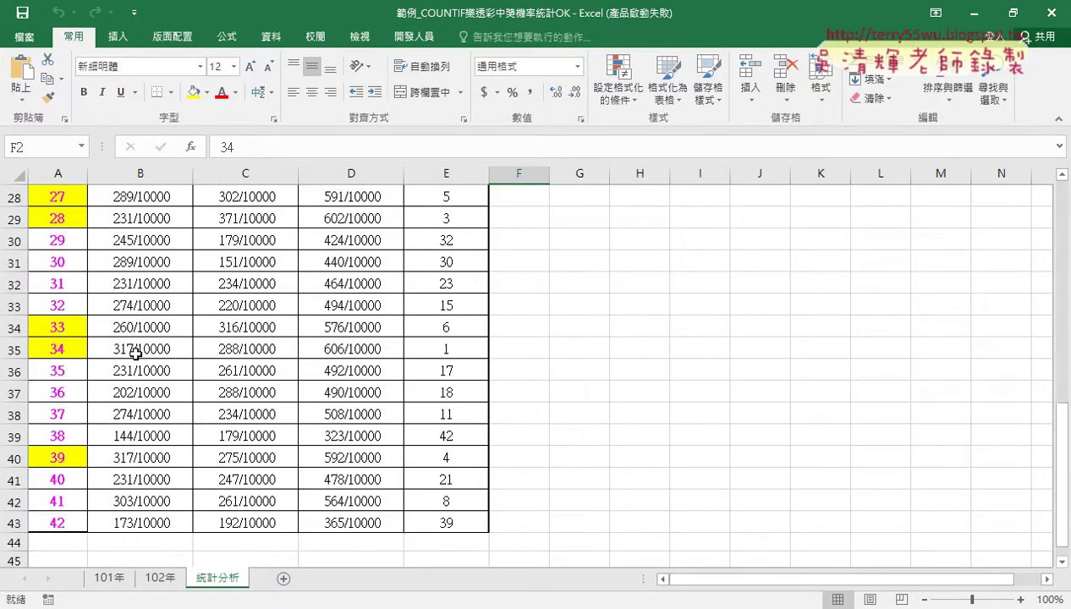
pyautogui.click(69, 349)
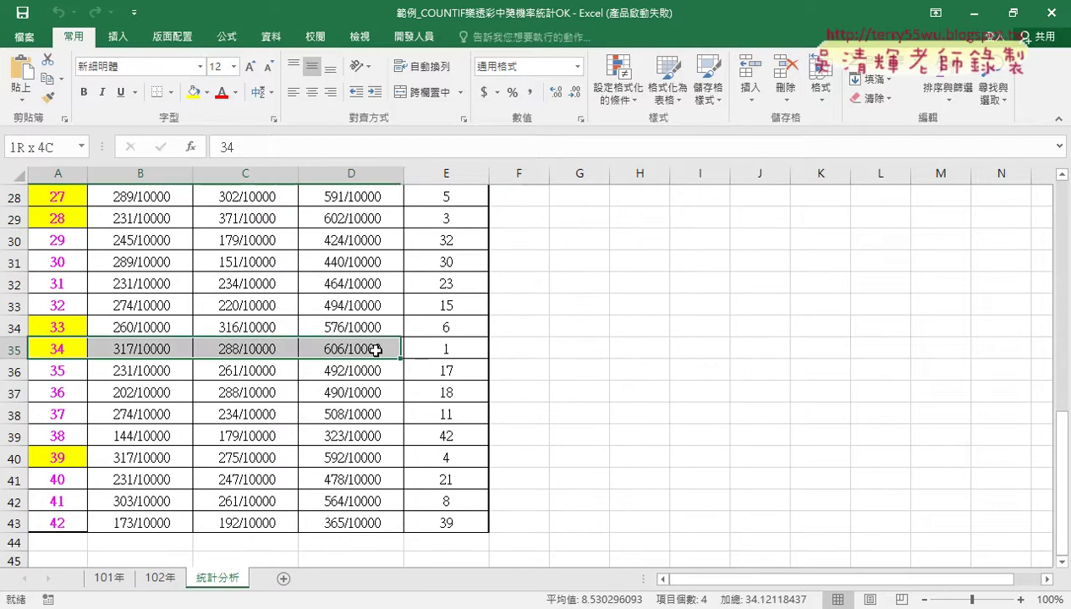
pyautogui.moveTo(69, 349); pyautogui.dragTo(446, 349)
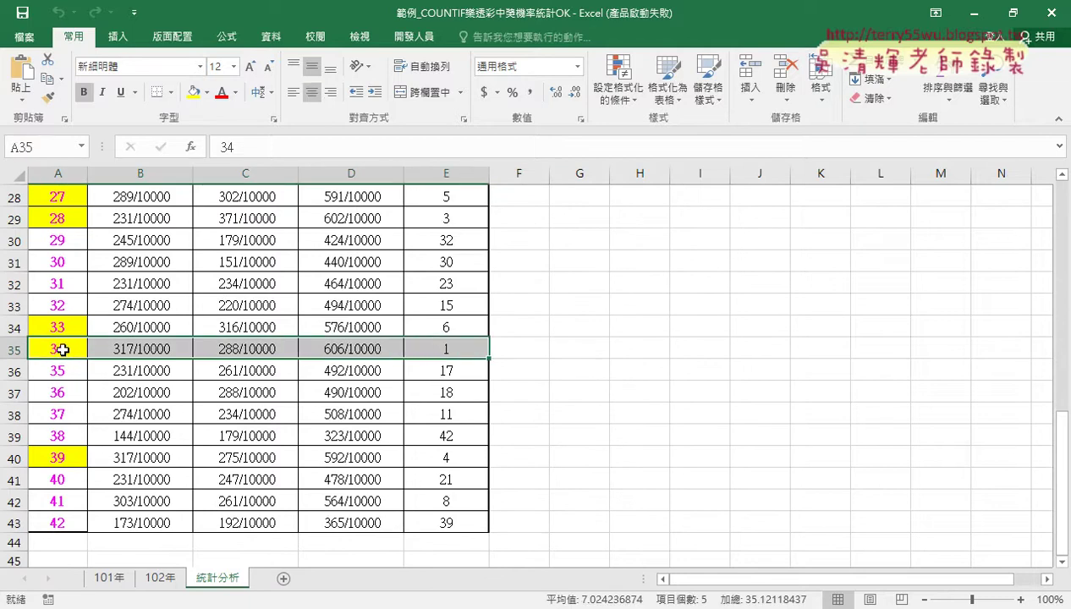
pyautogui.scroll(5, 209, 393)
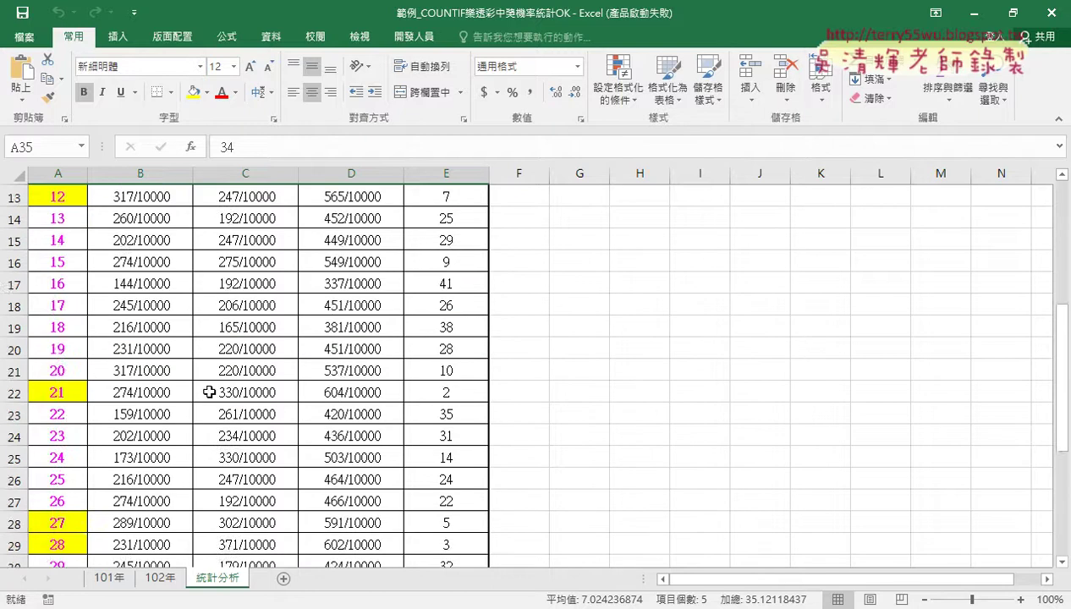
pyautogui.scroll(4, 209, 393)
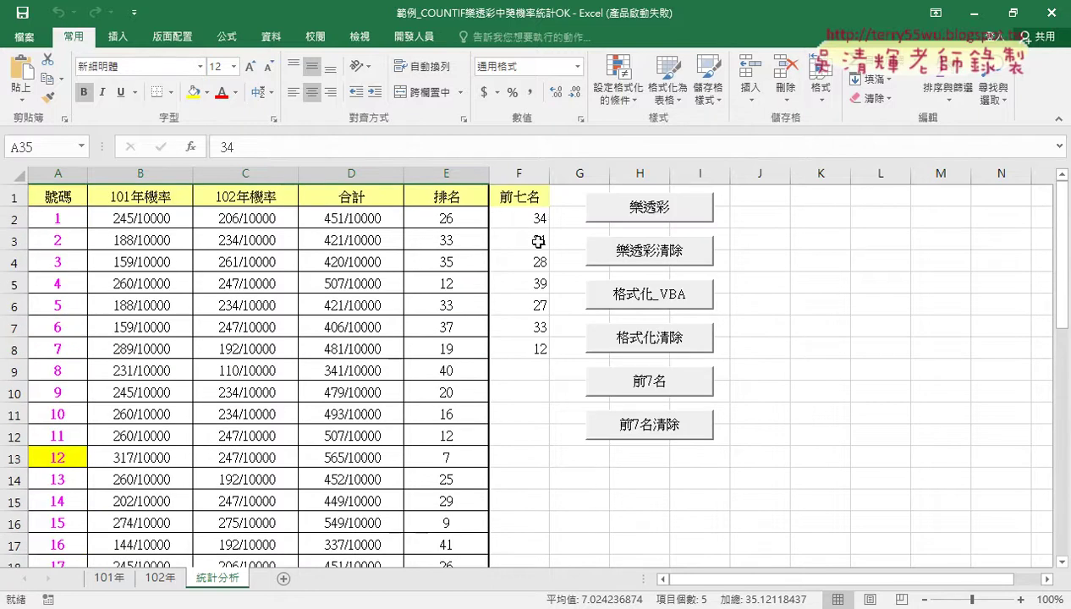
pyautogui.scroll(-4, 264, 365)
pyautogui.scroll(-2, 264, 365)
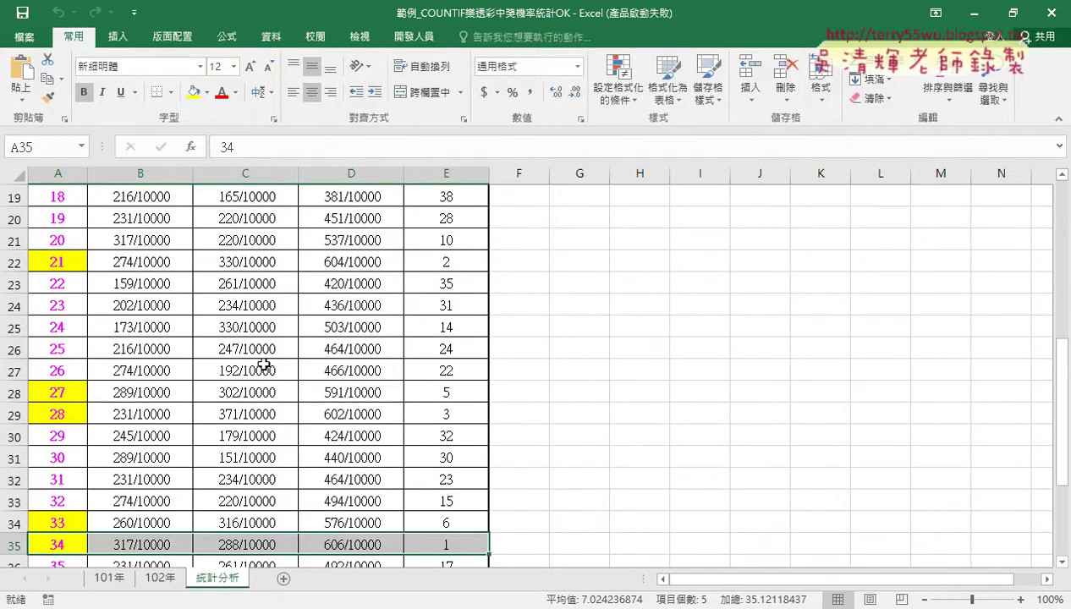
pyautogui.scroll(-2, 264, 365)
pyautogui.scroll(-2, 264, 364)
pyautogui.scroll(2, 260, 368)
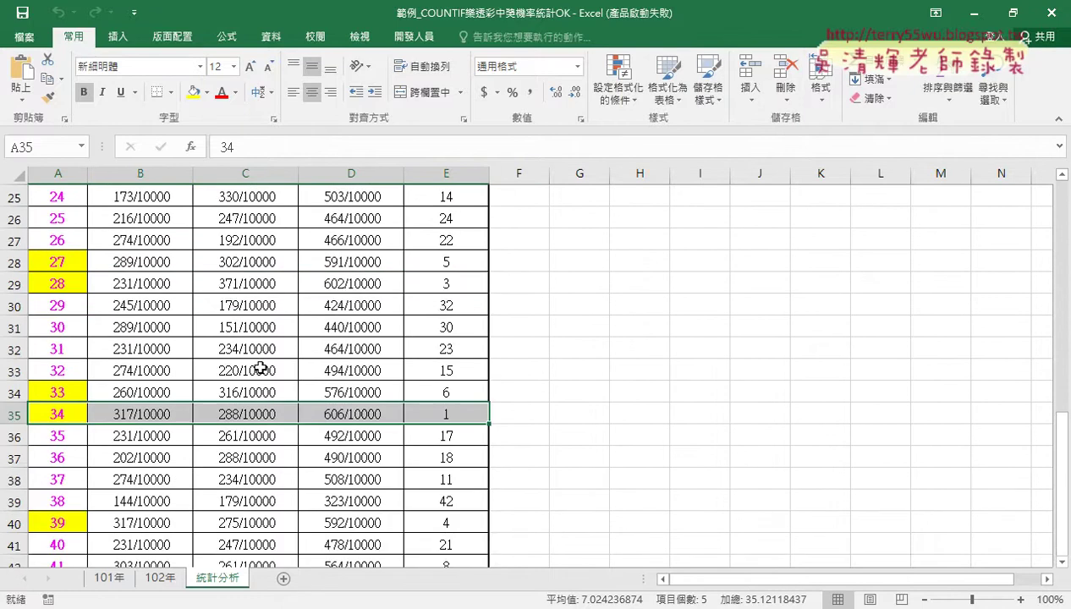
pyautogui.scroll(2, 260, 368)
pyautogui.moveTo(51, 263); pyautogui.dragTo(441, 263)
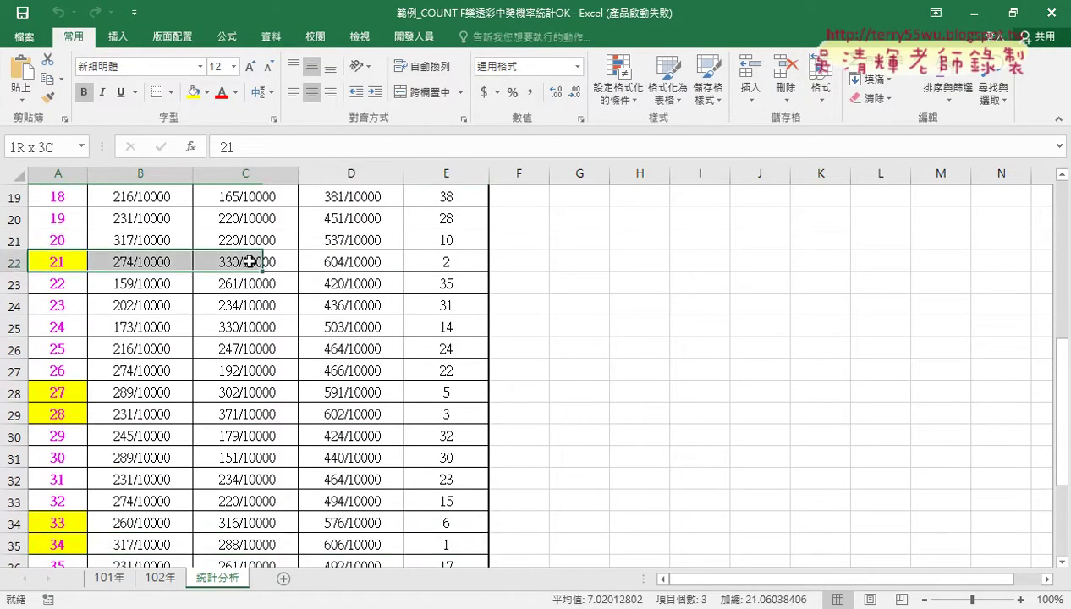
pyautogui.click(441, 263)
pyautogui.scroll(6, 485, 258)
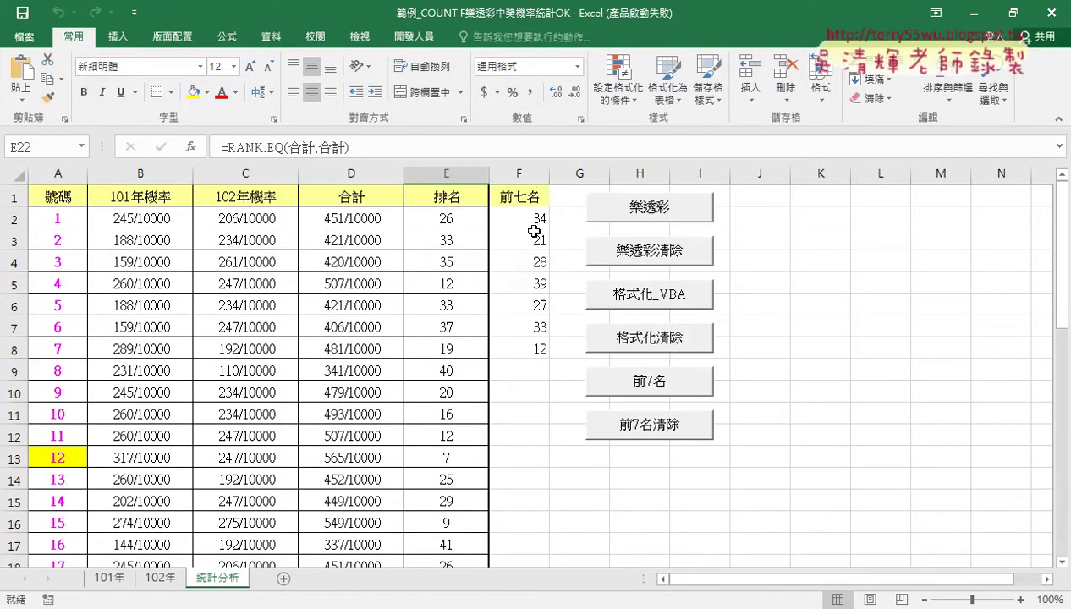
pyautogui.moveTo(533, 219); pyautogui.dragTo(533, 342)
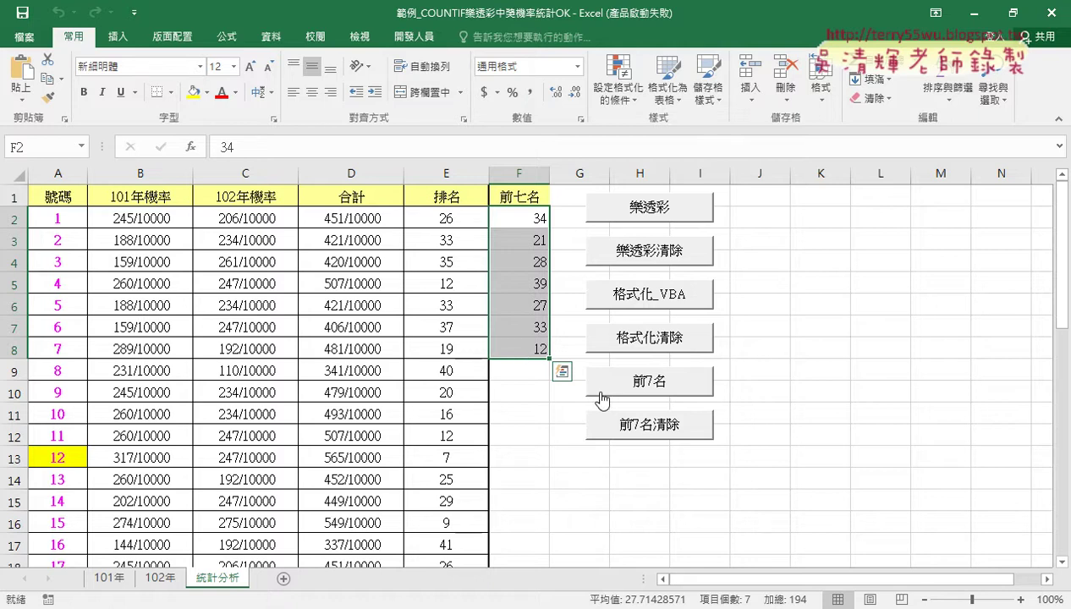
# - Empty the 前七名 list with 前7名清除, clear columns B–E with 樂透彩清除, and select B2
pyautogui.click(641, 431)
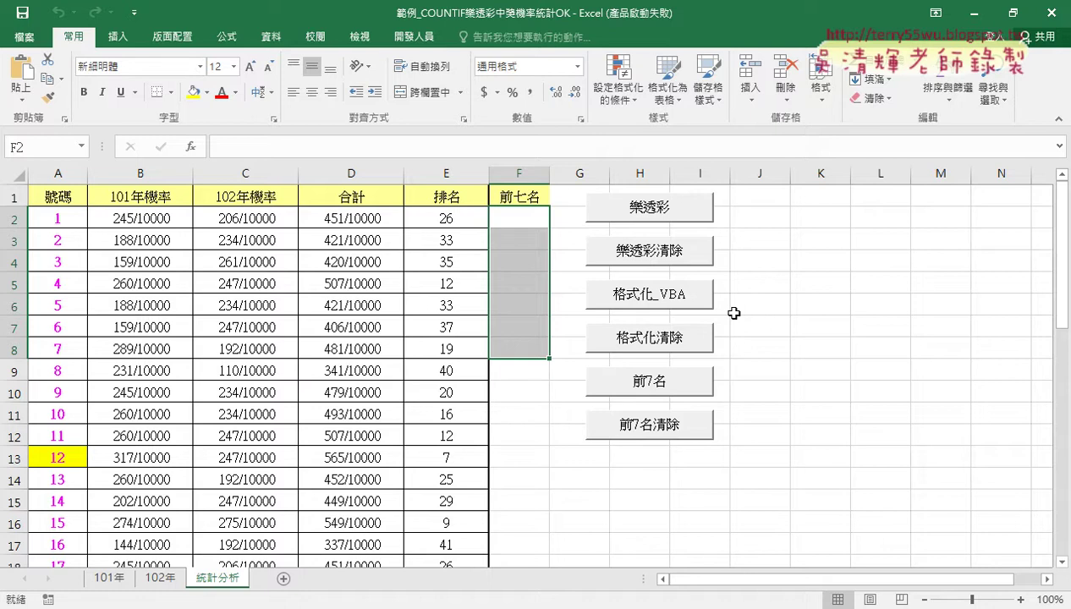
pyautogui.click(652, 264)
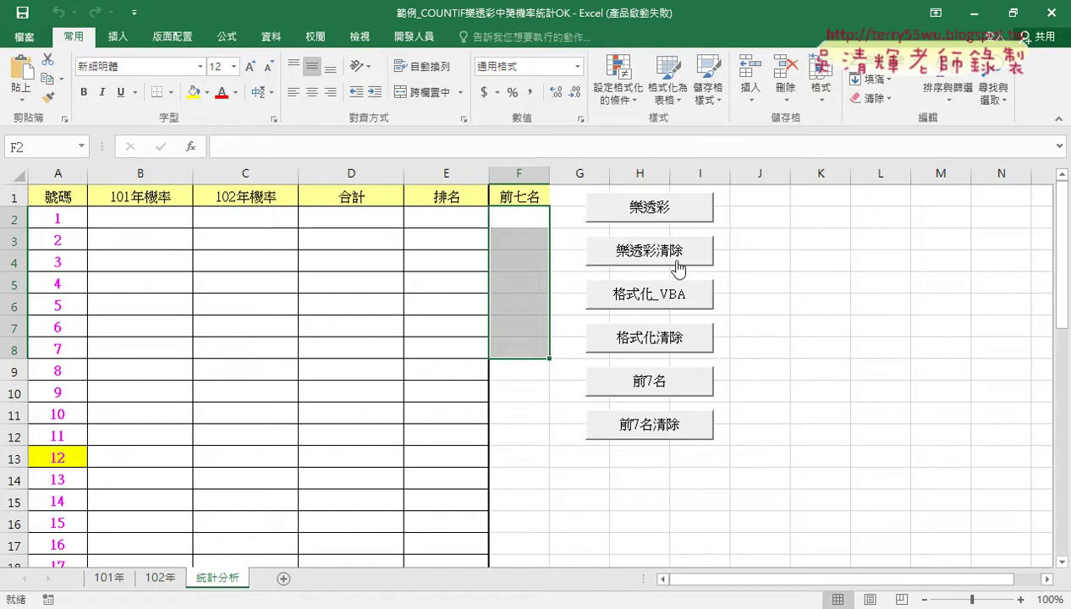
pyautogui.click(141, 217)
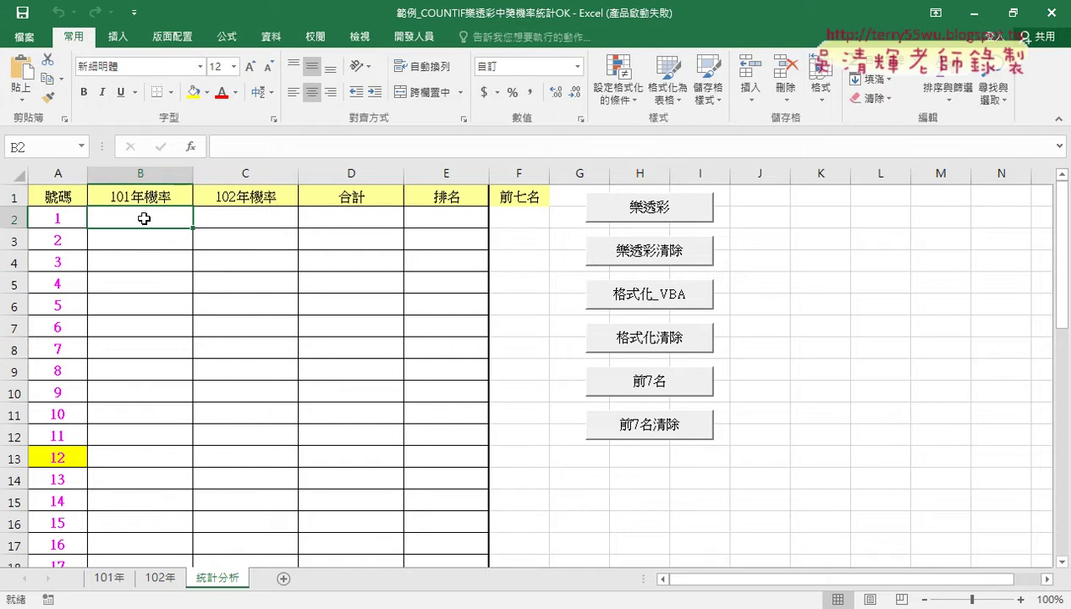
# - Insert a COUNTIF function into B2 from the 統計 category
pyautogui.click(191, 148)
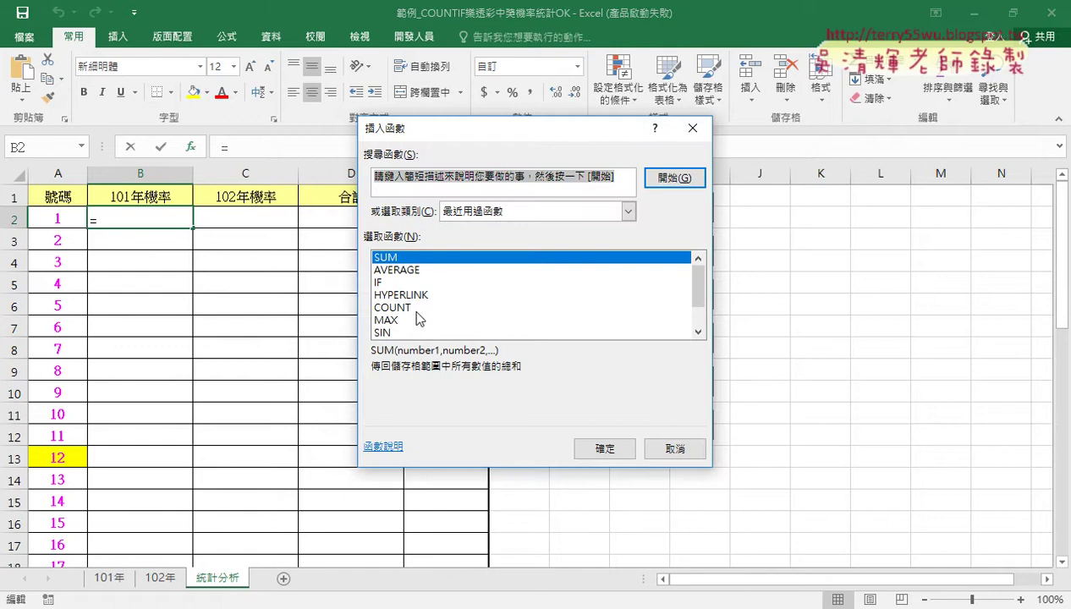
pyautogui.moveTo(693, 286); pyautogui.dragTo(694, 297)
pyautogui.click(539, 211)
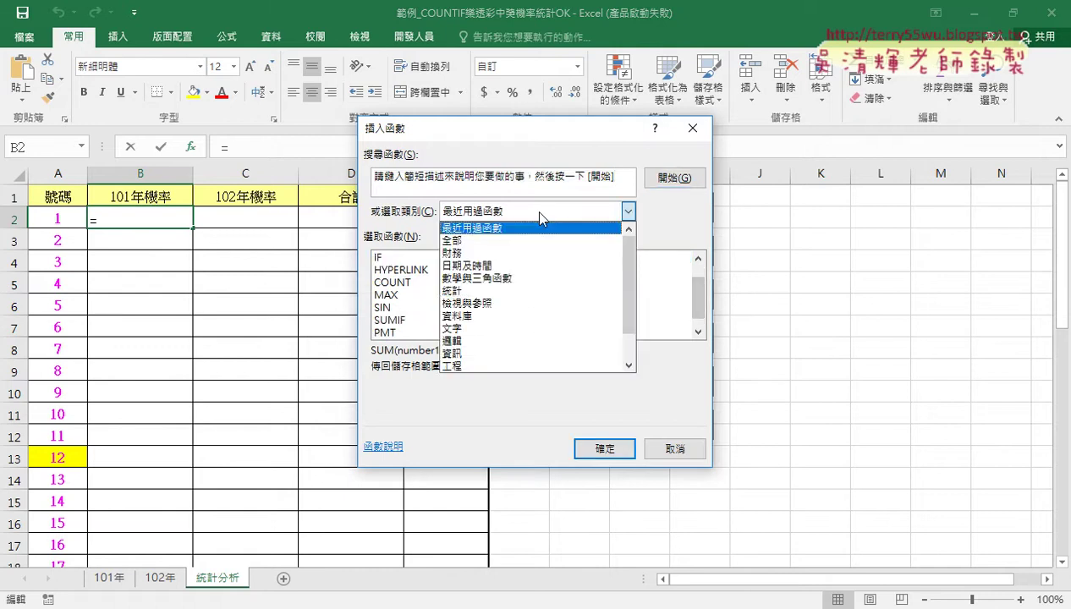
pyautogui.click(515, 290)
pyautogui.click(698, 284)
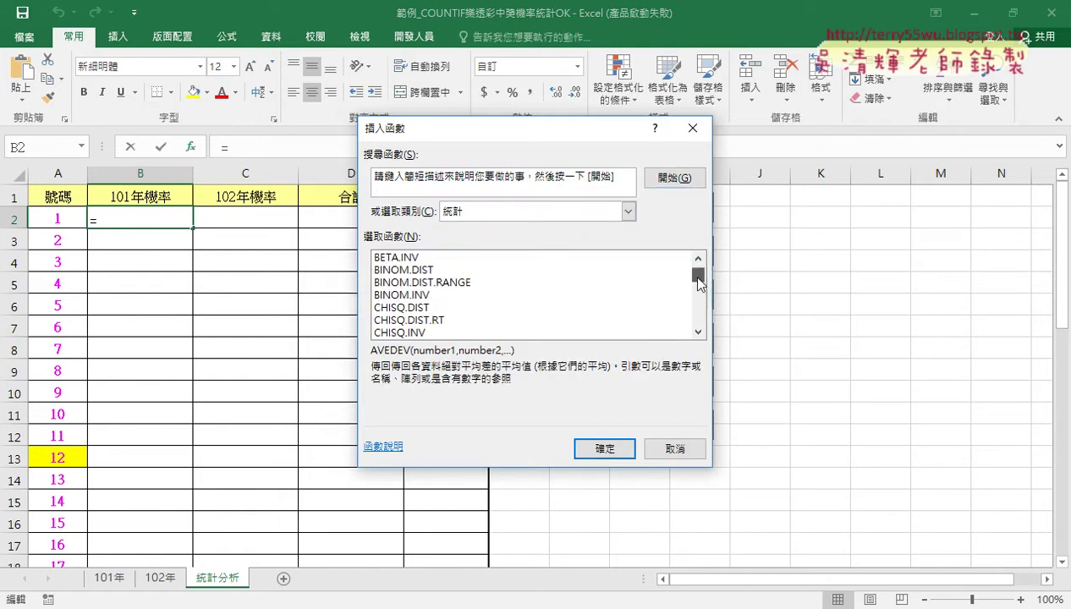
pyautogui.moveTo(698, 283); pyautogui.dragTo(698, 286)
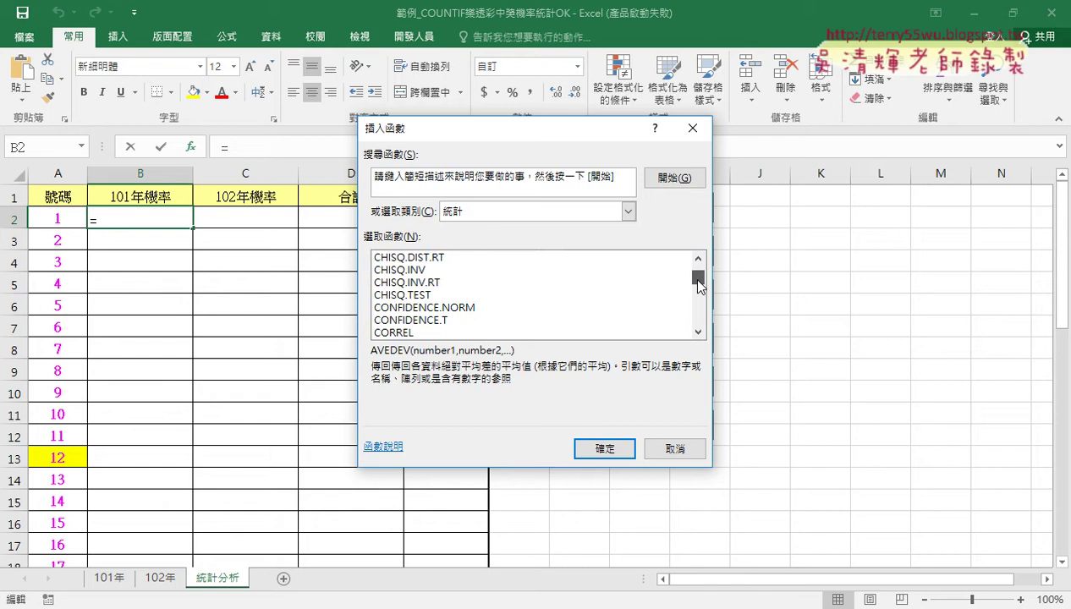
pyautogui.click(699, 332)
pyautogui.click(699, 332)
pyautogui.doubleClick(394, 321)
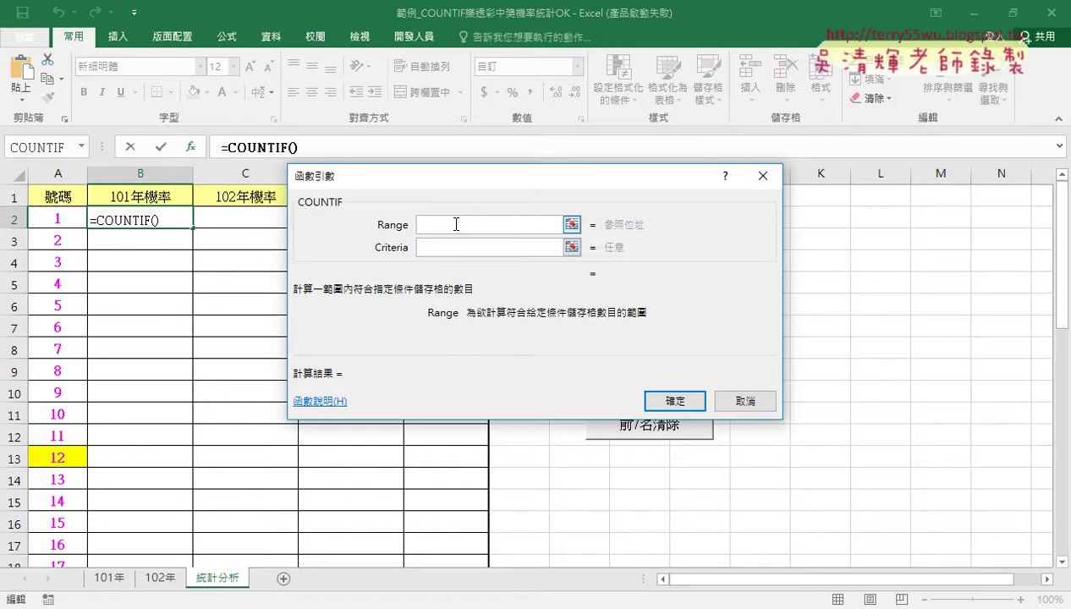
# - Set COUNTIF's range to 開獎101 and criterion to A2, giving =COUNTIF(開獎101,A2) = 17
pyautogui.click(452, 251)
pyautogui.click(99, 579)
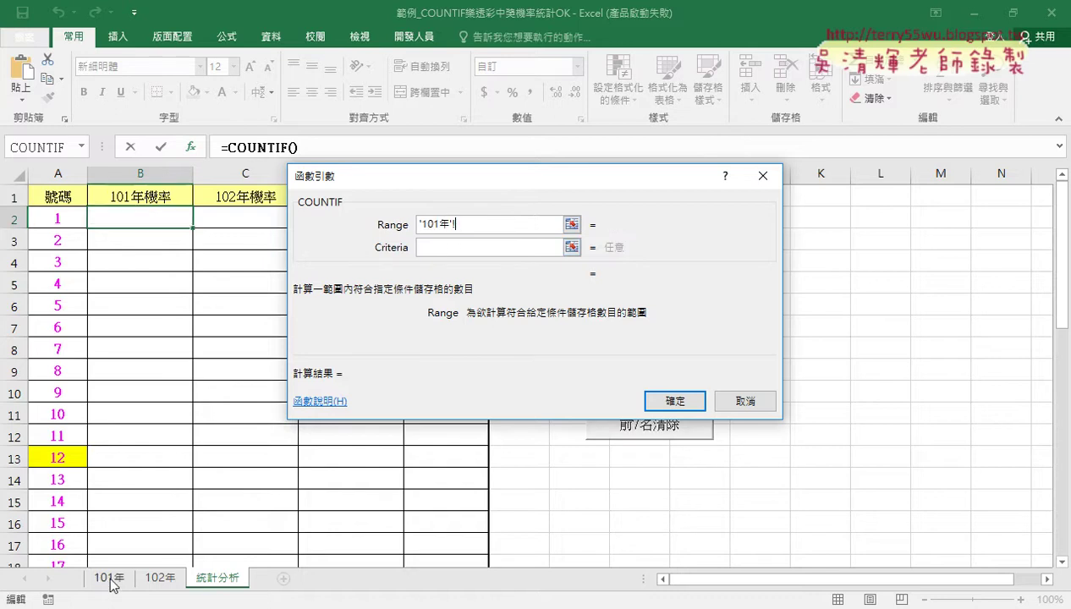
pyautogui.moveTo(414, 183); pyautogui.dragTo(733, 182)
pyautogui.scroll(1, 592, 364)
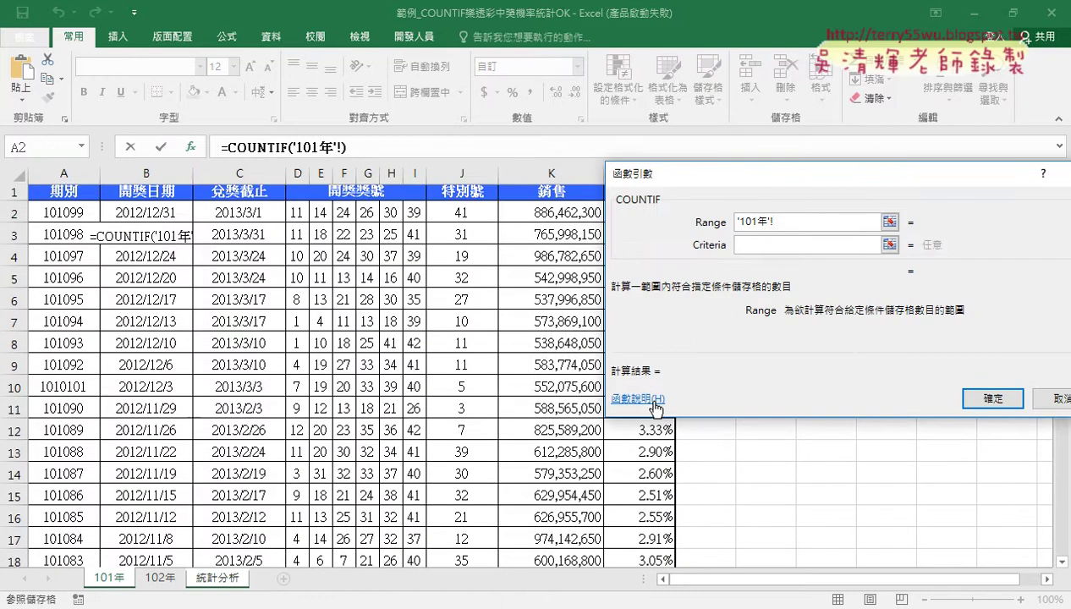
pyautogui.moveTo(294, 217); pyautogui.dragTo(465, 218)
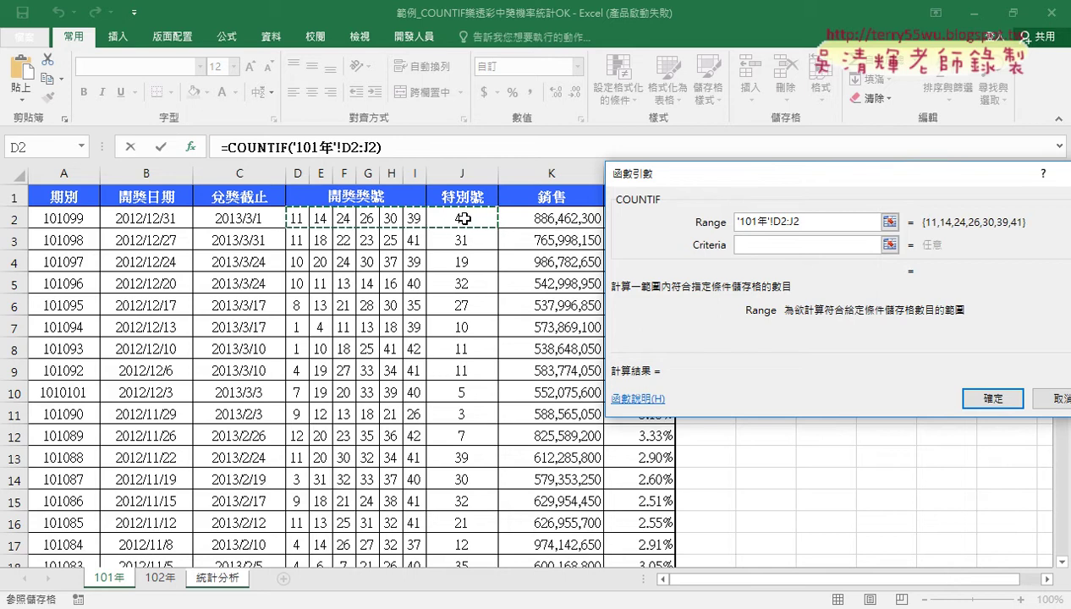
pyautogui.write('開獎101')
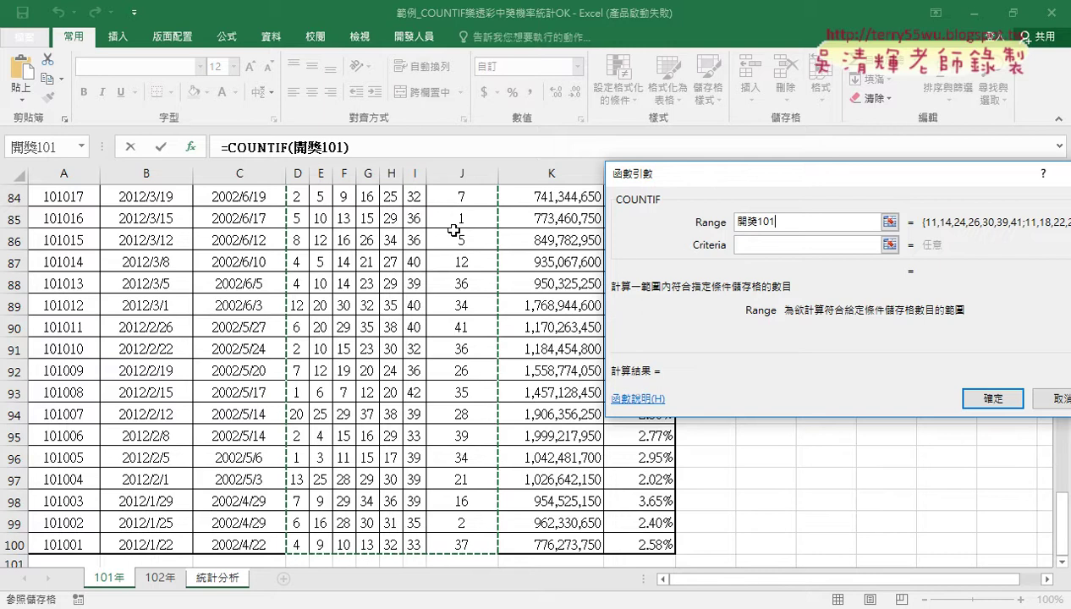
pyautogui.click(762, 245)
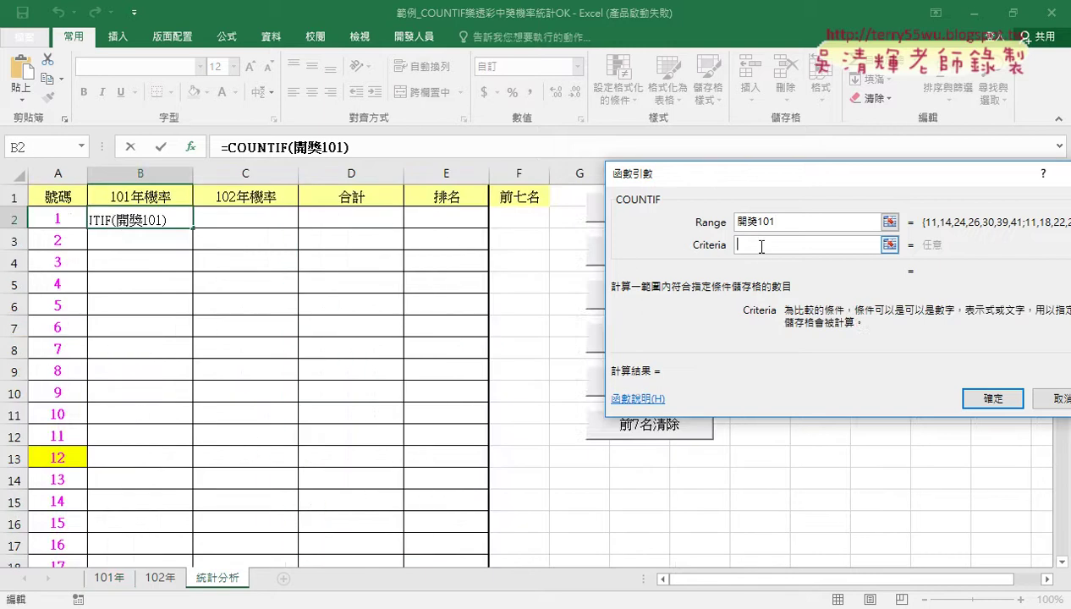
pyautogui.click(52, 218)
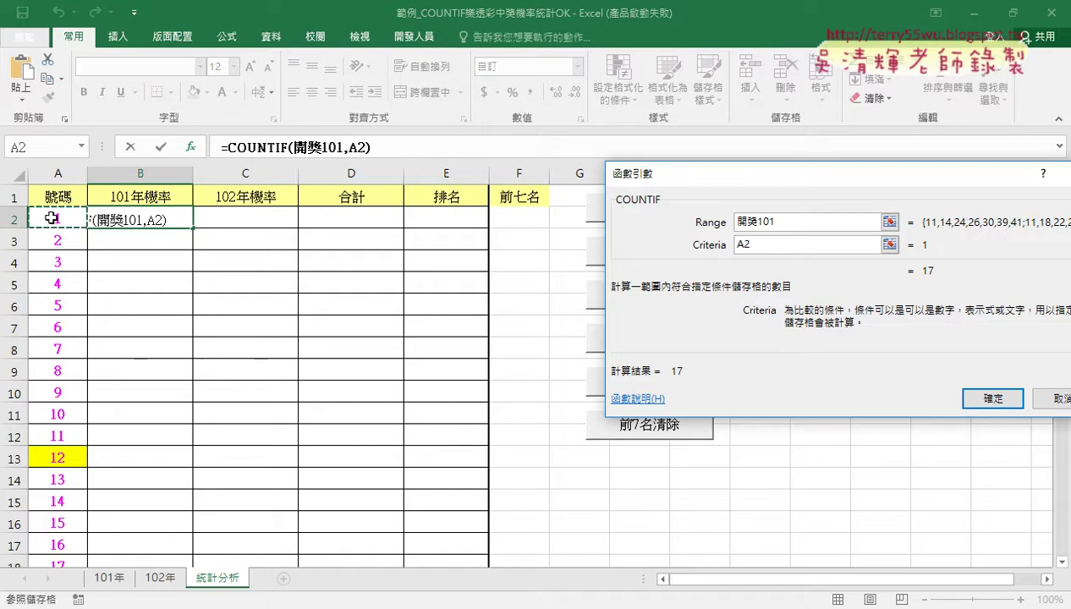
pyautogui.click(873, 220)
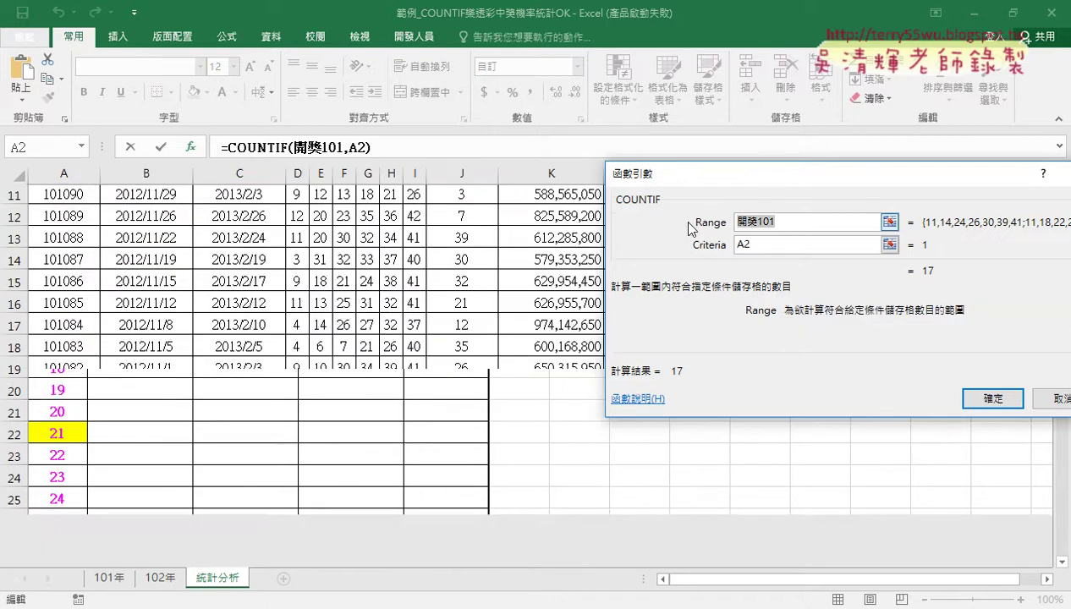
pyautogui.click(981, 399)
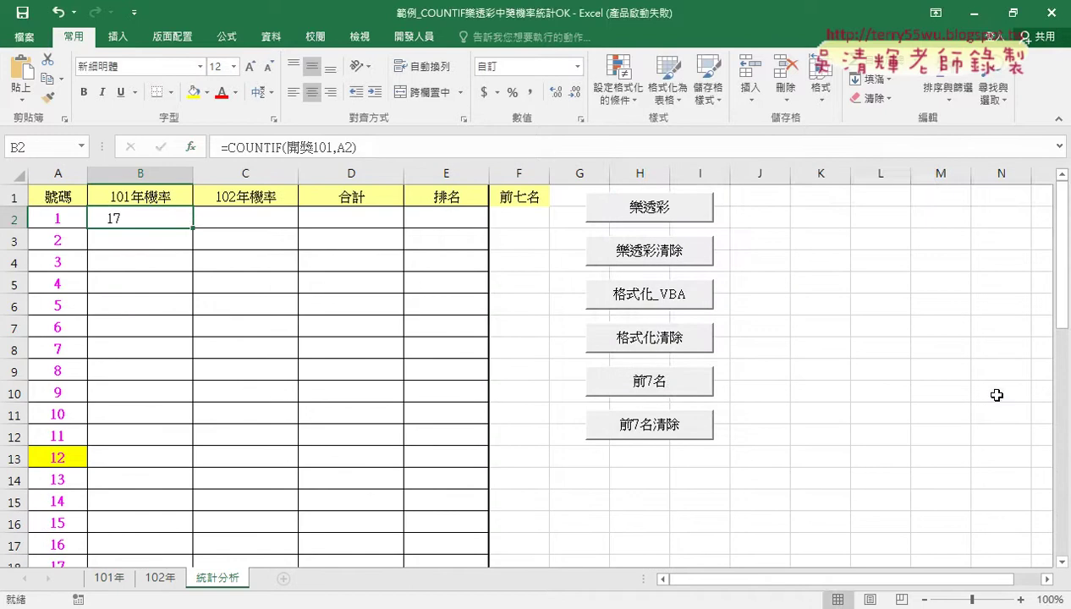
# - In the other workbook's 101年 sheet, select the drawn numbers from D2:J2 down to the last draw
pyautogui.click(977, 18)
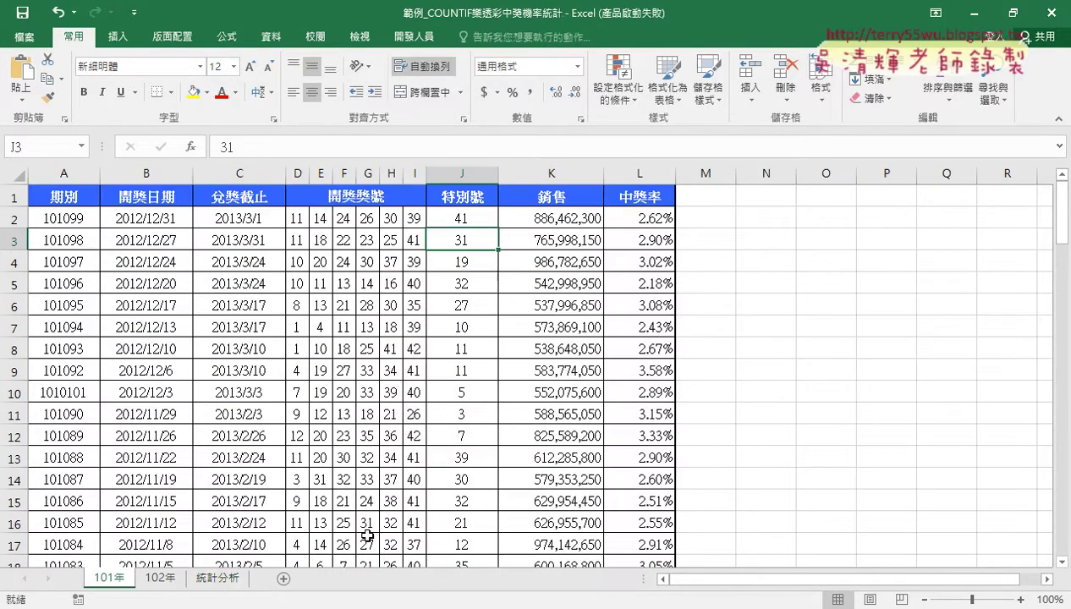
pyautogui.click(220, 580)
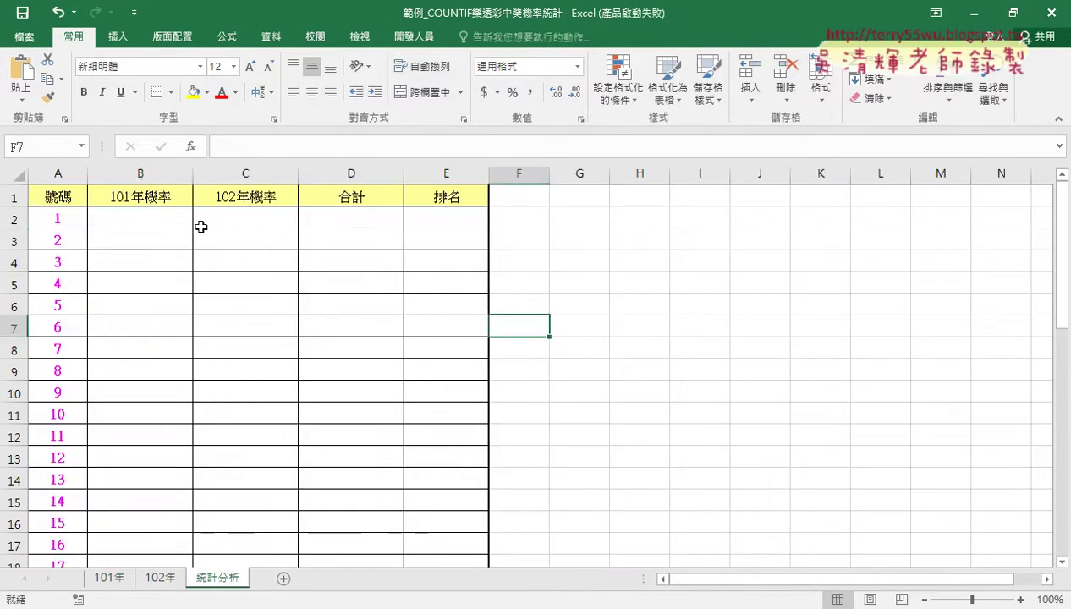
pyautogui.click(165, 217)
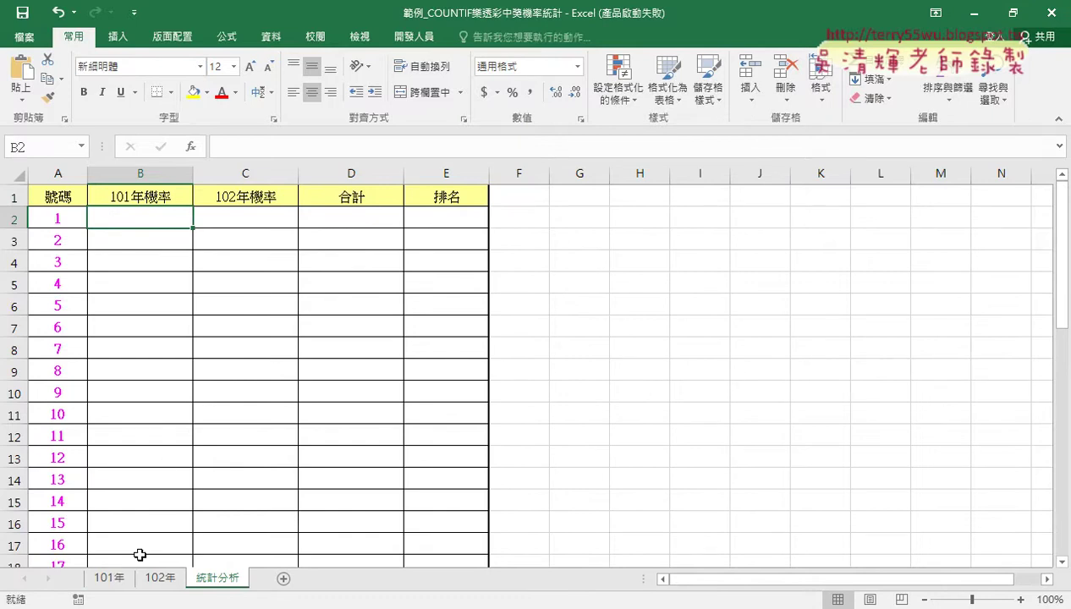
pyautogui.click(118, 582)
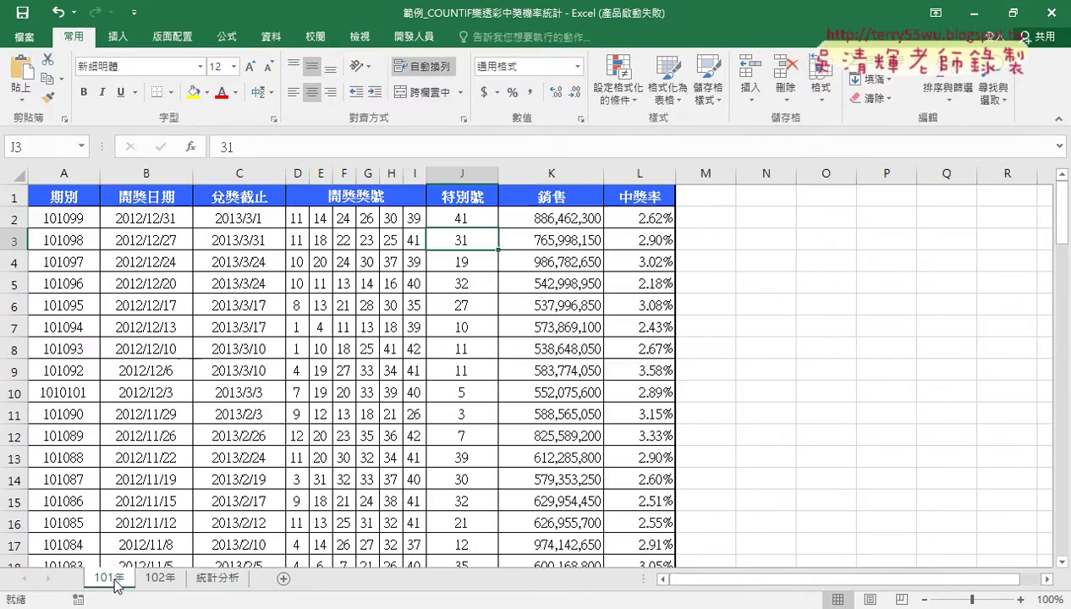
pyautogui.moveTo(290, 218); pyautogui.dragTo(465, 216)
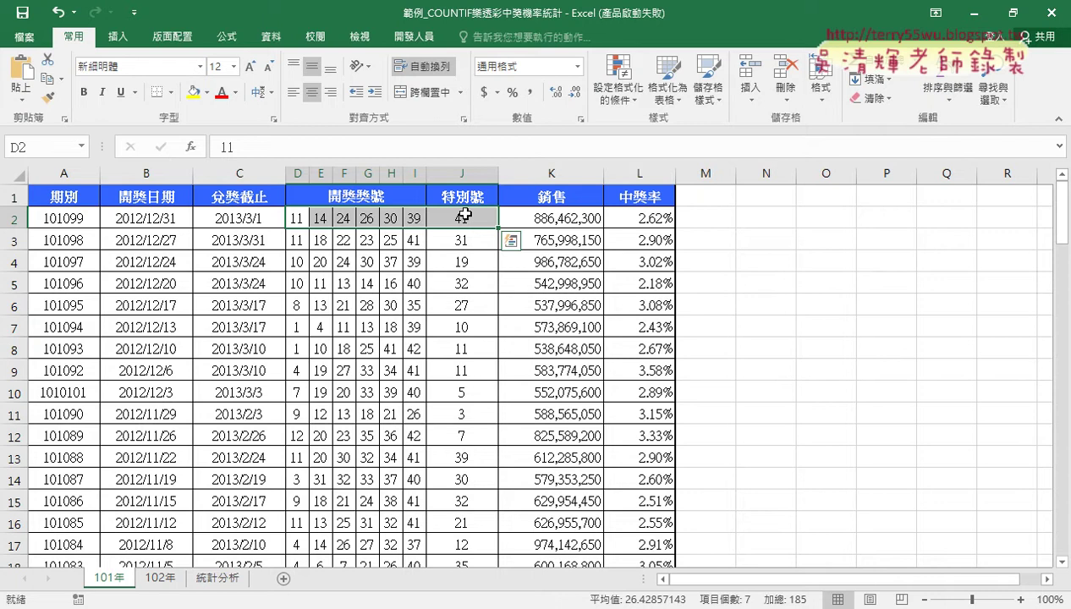
pyautogui.hotkey('ctrl', 'shift', 'Down')
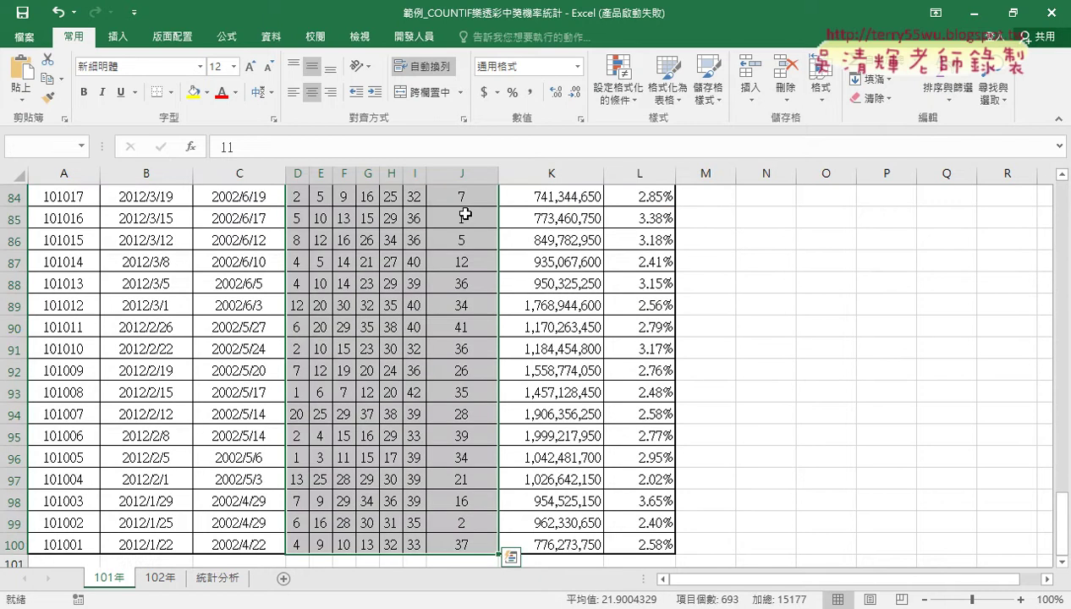
# - Attempt the invalid range name 101, dismiss the error, and undo an accidental change to D2
pyautogui.click(52, 148)
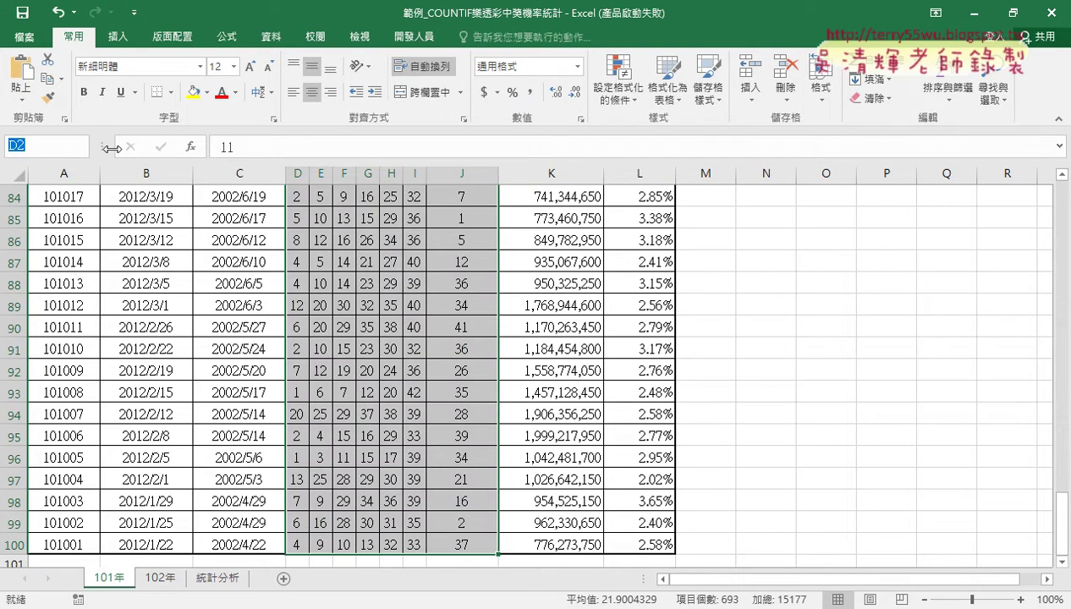
pyautogui.write('101')
pyautogui.press('Home')
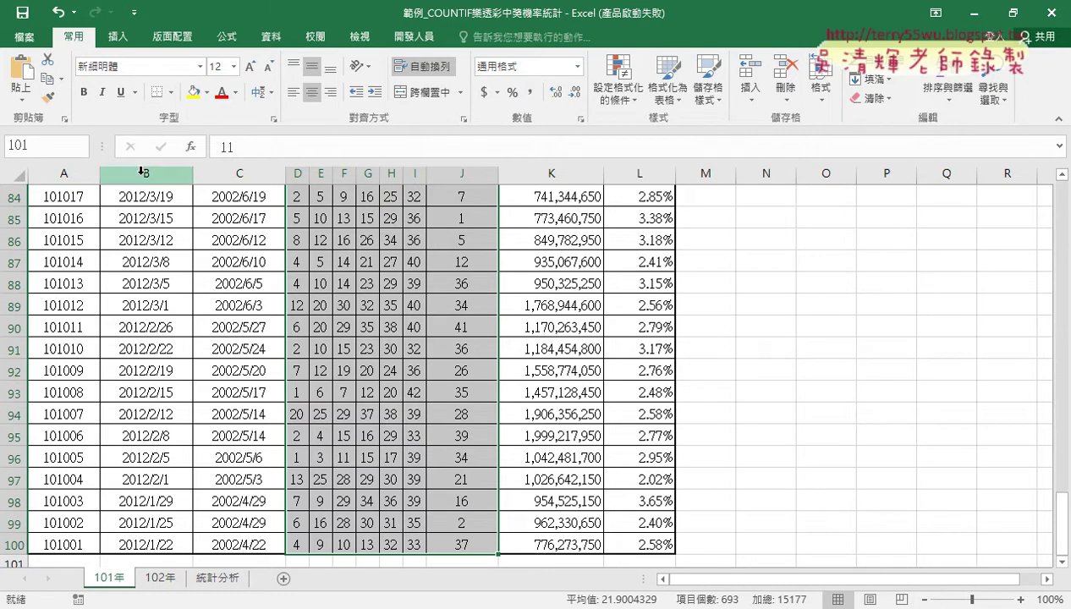
pyautogui.write('A')
pyautogui.press('BackSpace')
pyautogui.press('Return')
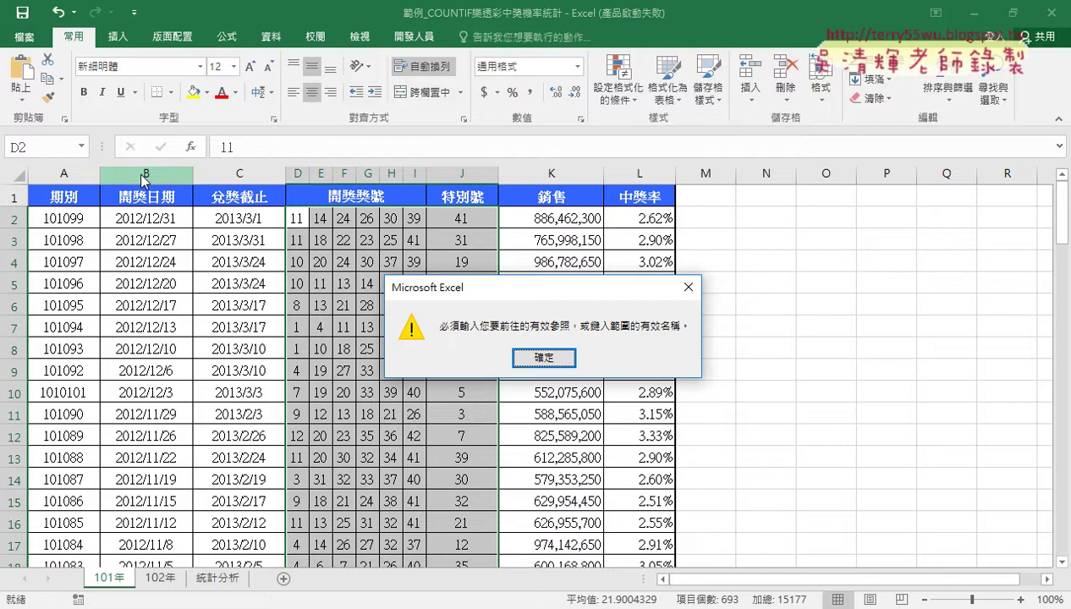
pyautogui.press('Return')
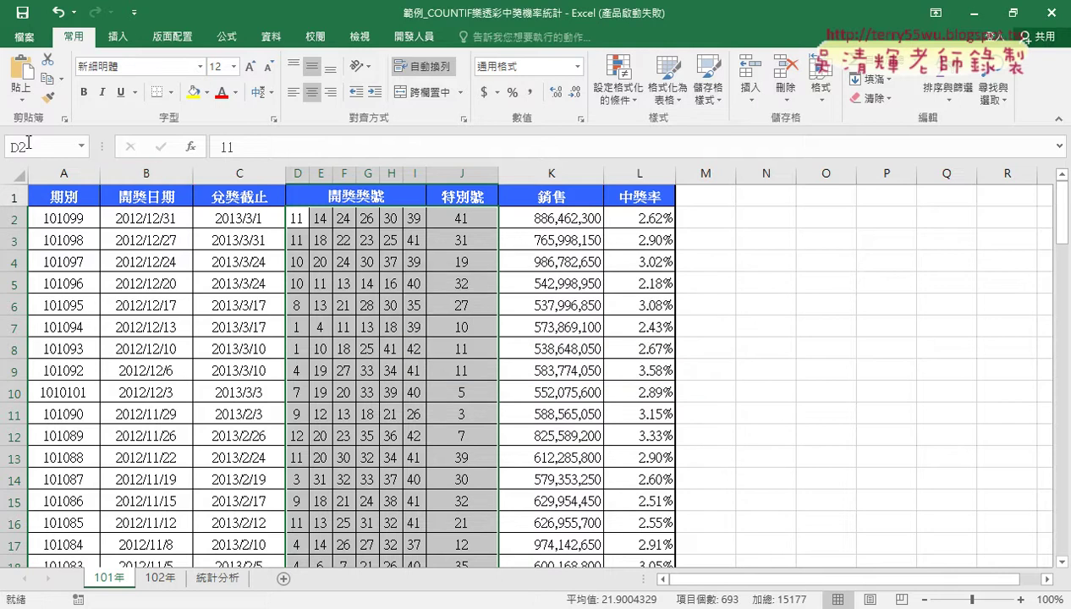
pyautogui.click(31, 143)
pyautogui.press('Escape')
pyautogui.write('ㄎㄞ')
pyautogui.press('BackSpace')
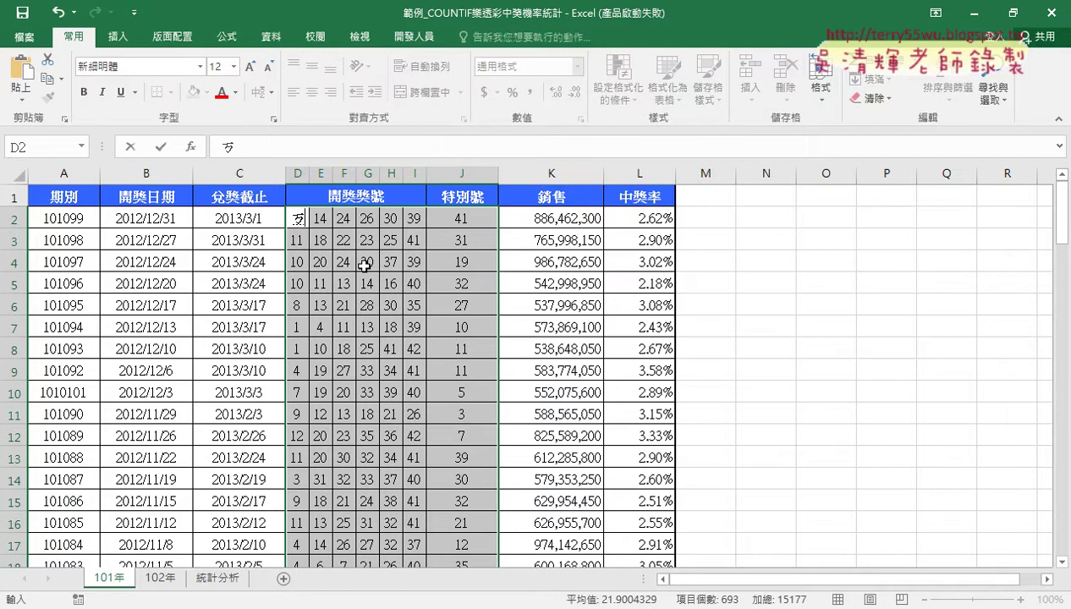
pyautogui.press('BackSpace')
pyautogui.click(294, 237)
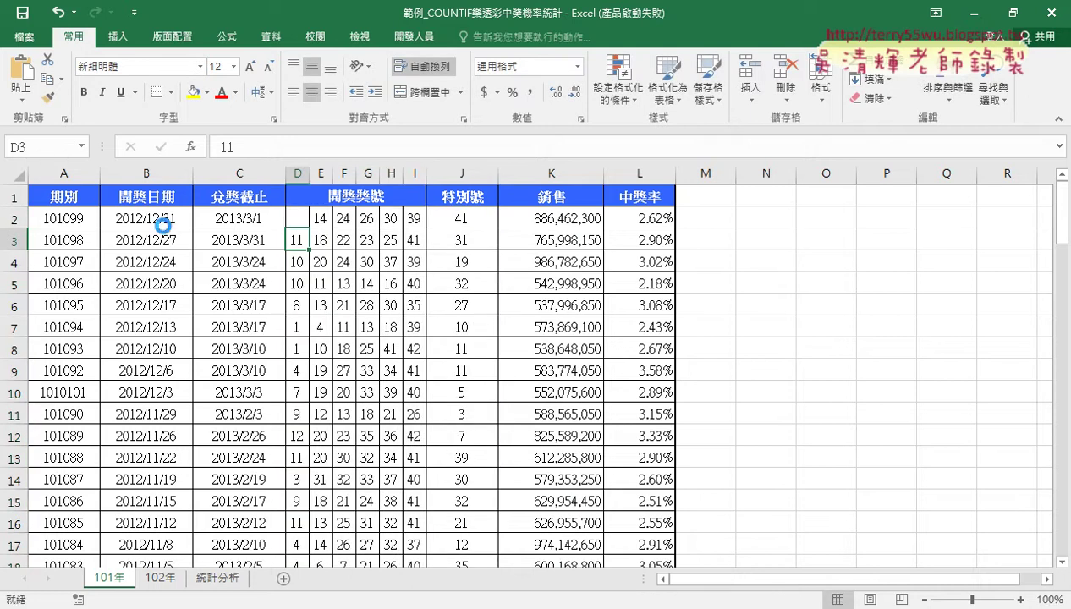
pyautogui.hotkey('ctrl', 'z')
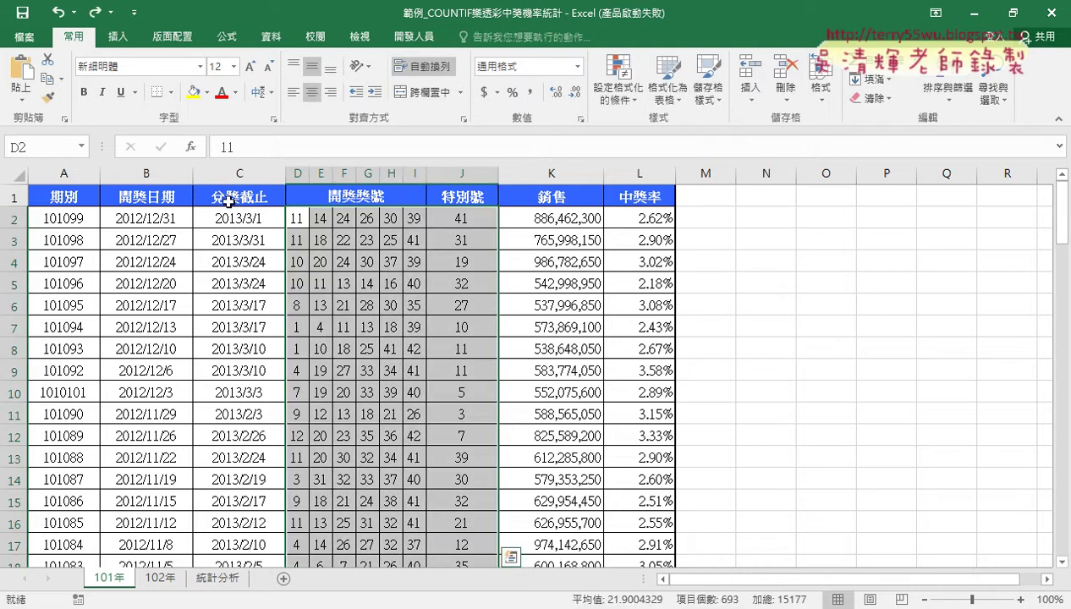
# - Name the selected 101年 drawn-number block 開獎101 in the Name Box
pyautogui.click(51, 148)
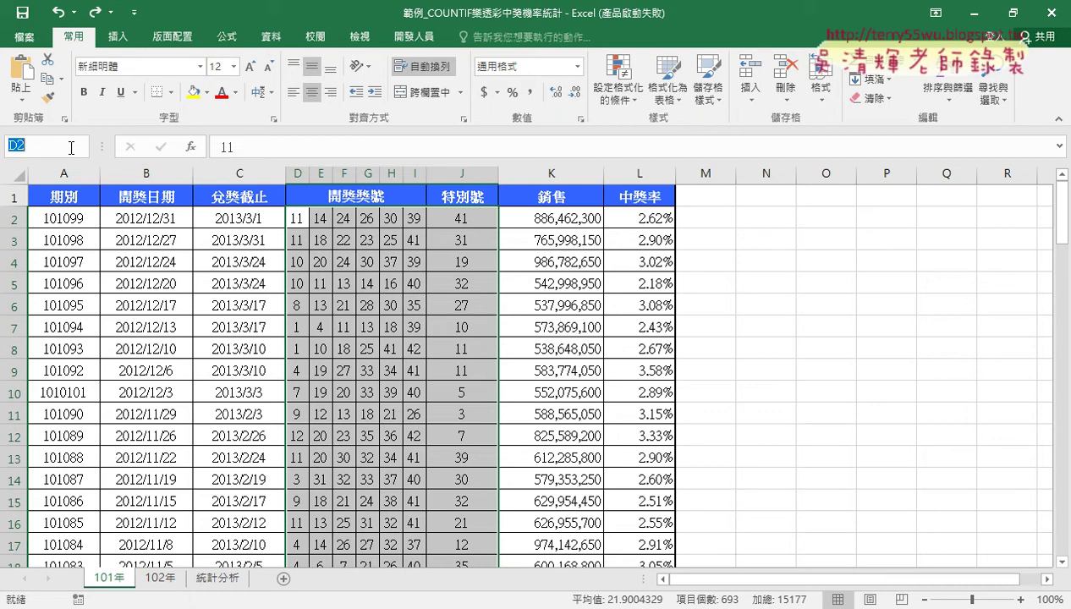
pyautogui.write('開')
pyautogui.write('ㄐ一')
pyautogui.write('獎')
pyautogui.press('Return')
pyautogui.write('1')
pyautogui.write('01')
pyautogui.hotkey('shift', 'Left')
pyautogui.hotkey('shift', 'Left')
pyautogui.hotkey('shift', 'Left')
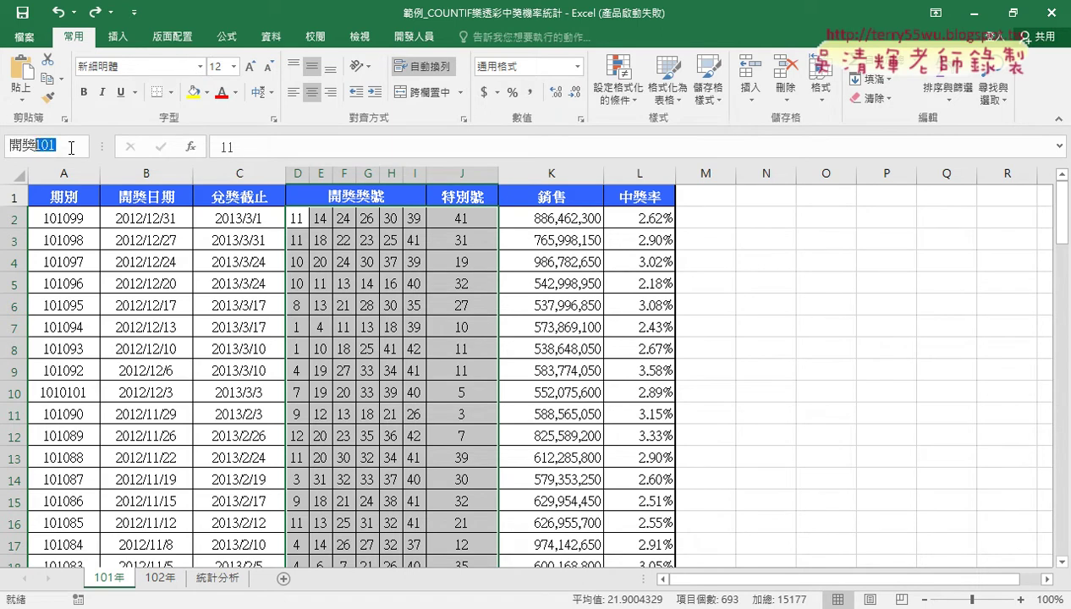
pyautogui.hotkey('shift', 'Left')
pyautogui.hotkey('shift', 'Left')
pyautogui.press('Return')
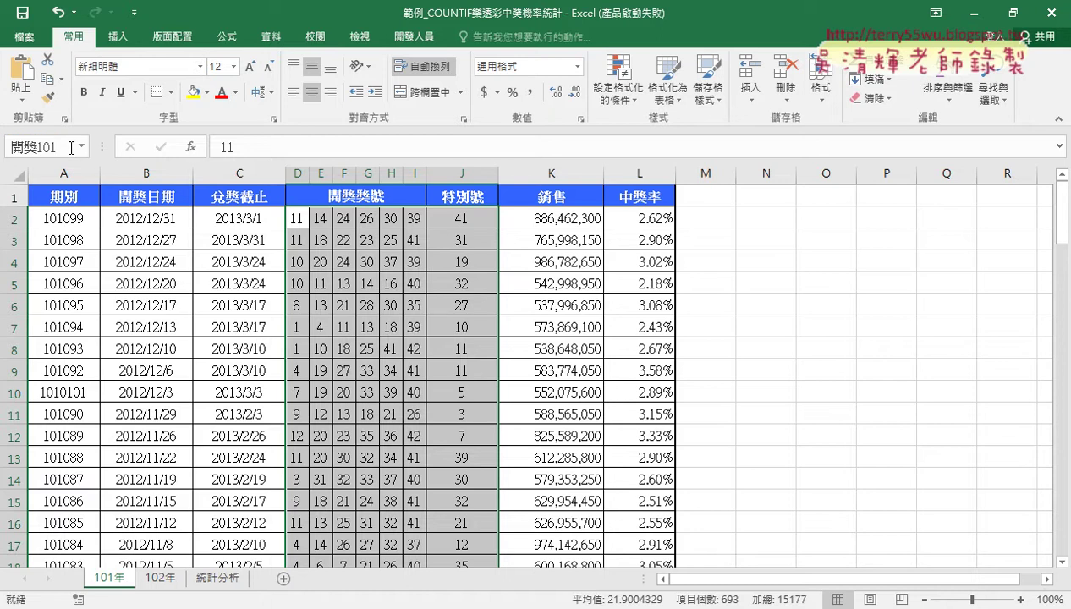
# - On the 102年 sheet, name D2:J105 開獎102, then return to the 統計分析 sheet
pyautogui.click(161, 580)
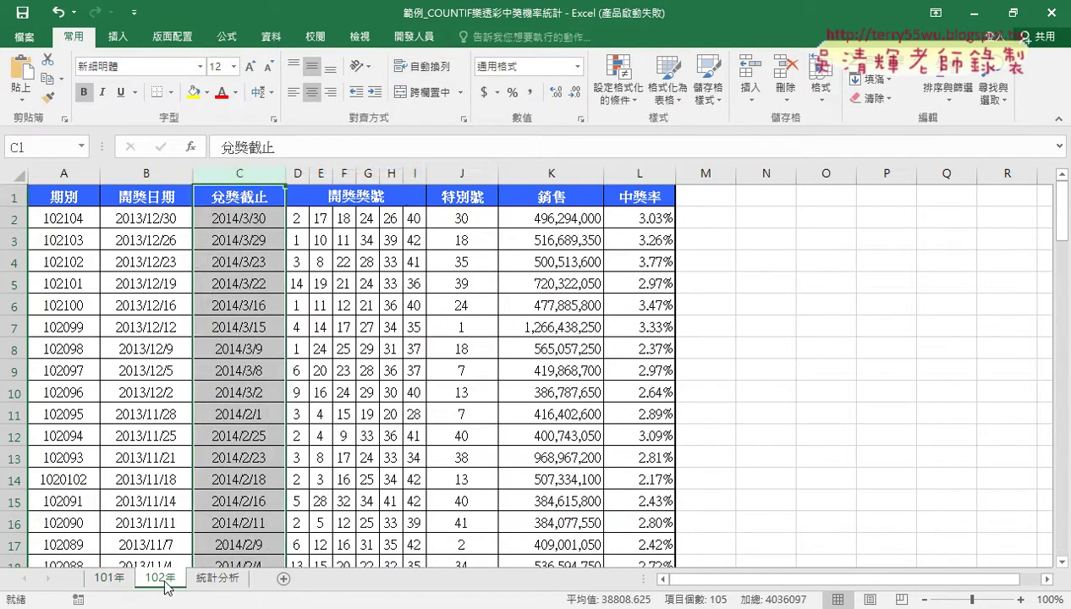
pyautogui.click(296, 218)
pyautogui.moveTo(316, 218); pyautogui.dragTo(464, 217)
pyautogui.hotkey('ctrl', 'shift', 'Down')
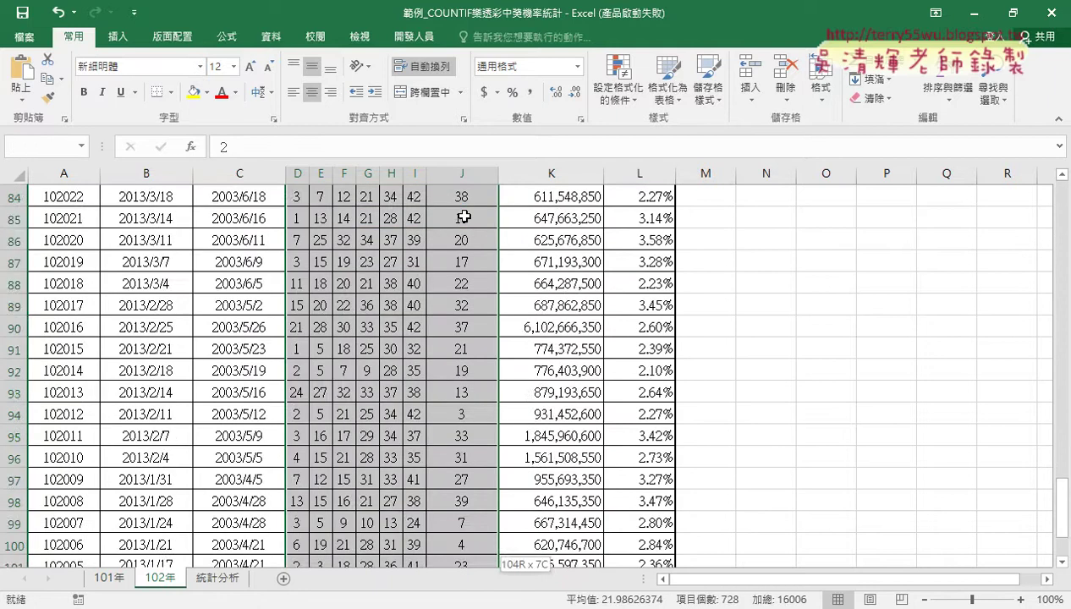
pyautogui.click(51, 146)
pyautogui.write('開獎101')
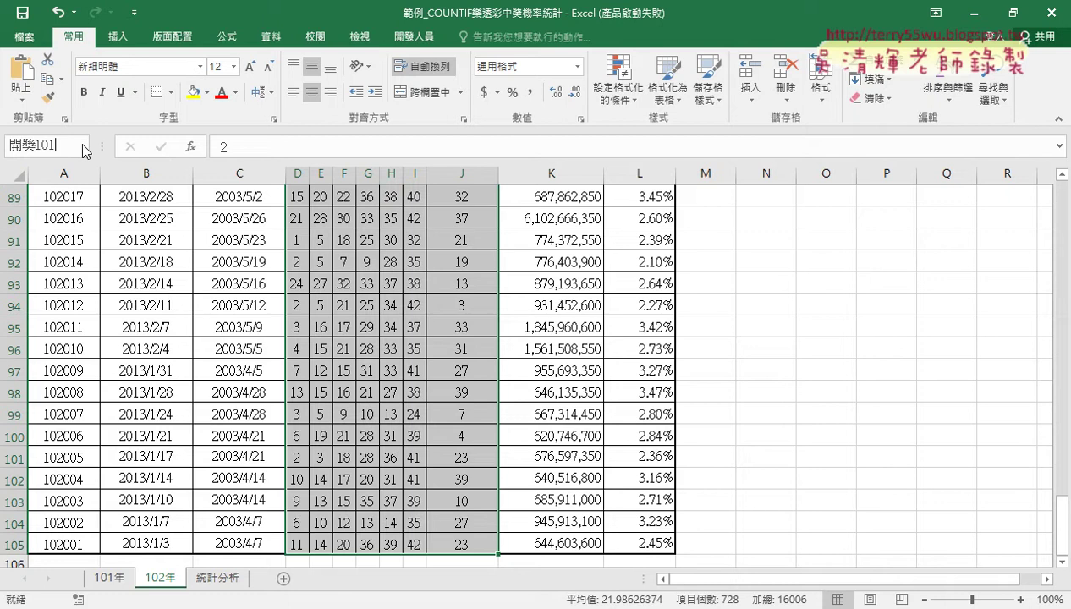
pyautogui.press('BackSpace')
pyautogui.write('2')
pyautogui.press('Return')
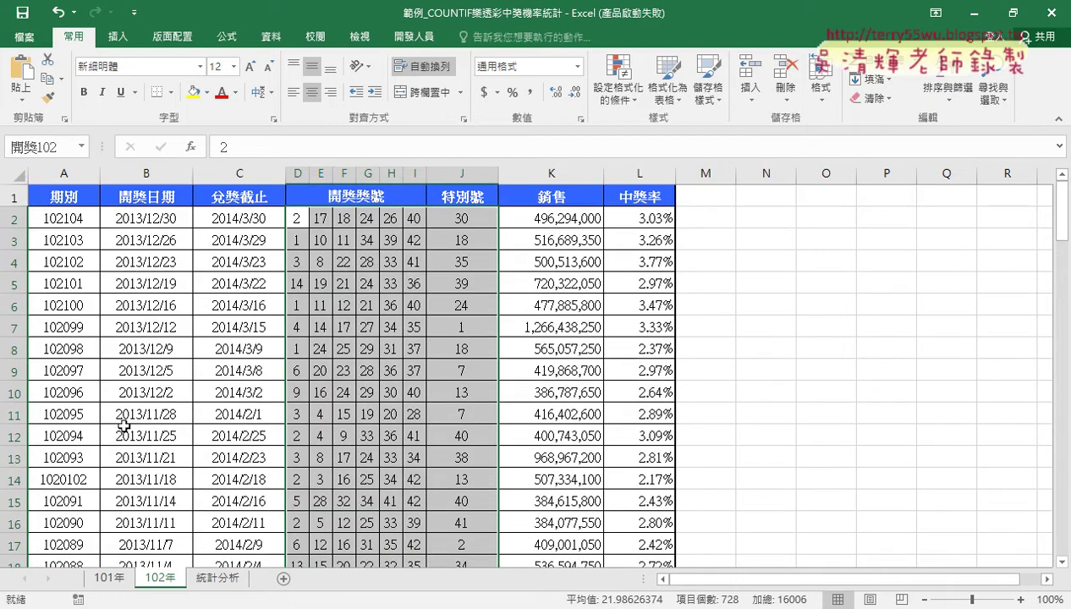
pyautogui.click(224, 579)
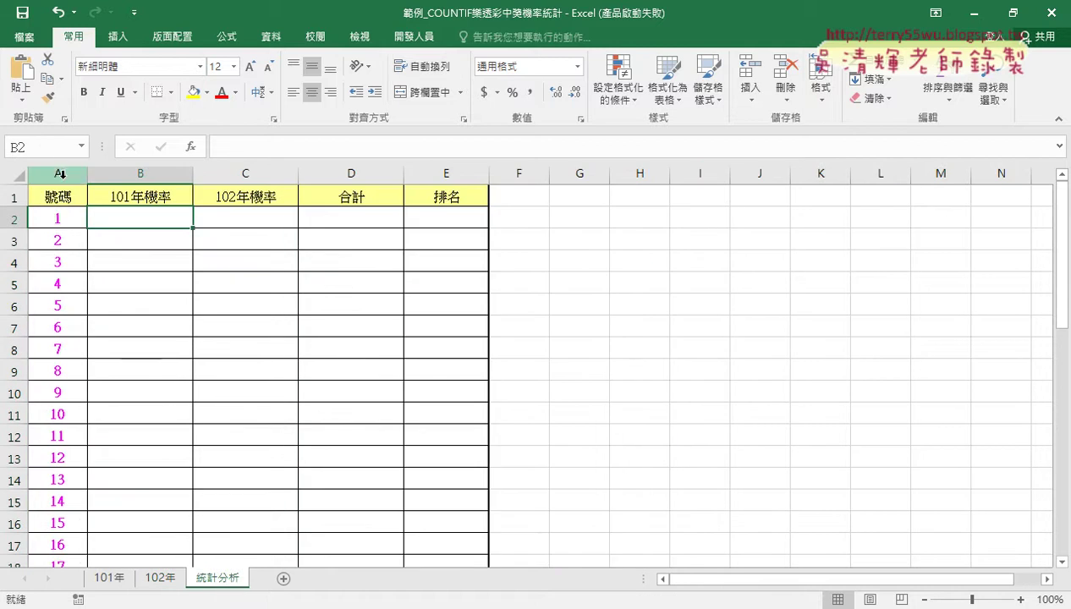
pyautogui.click(61, 173)
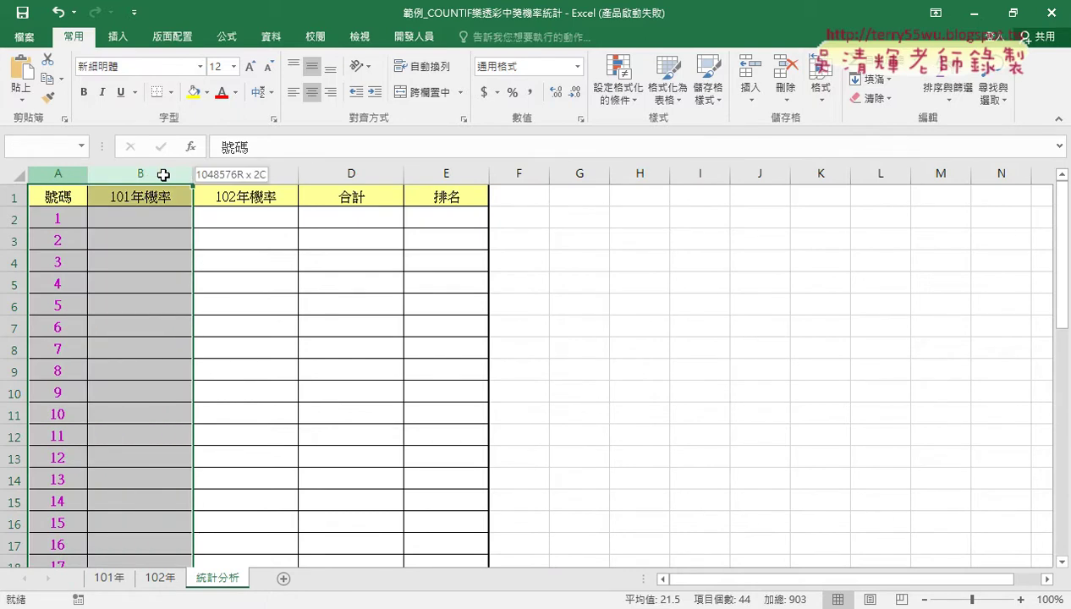
pyautogui.moveTo(63, 178); pyautogui.dragTo(446, 171)
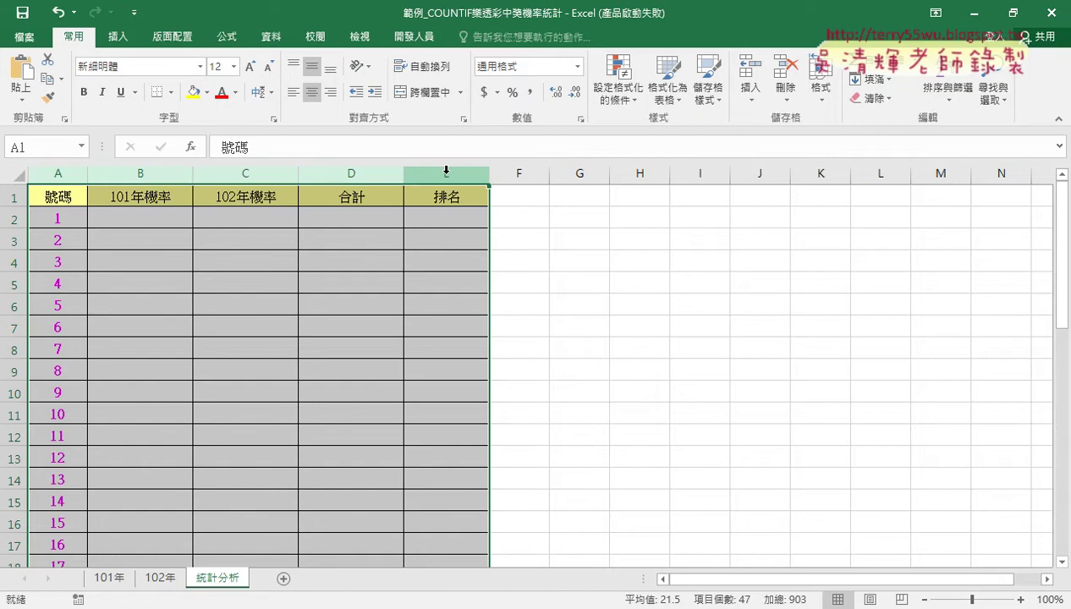
pyautogui.moveTo(57, 197); pyautogui.dragTo(139, 262)
pyautogui.click(57, 197)
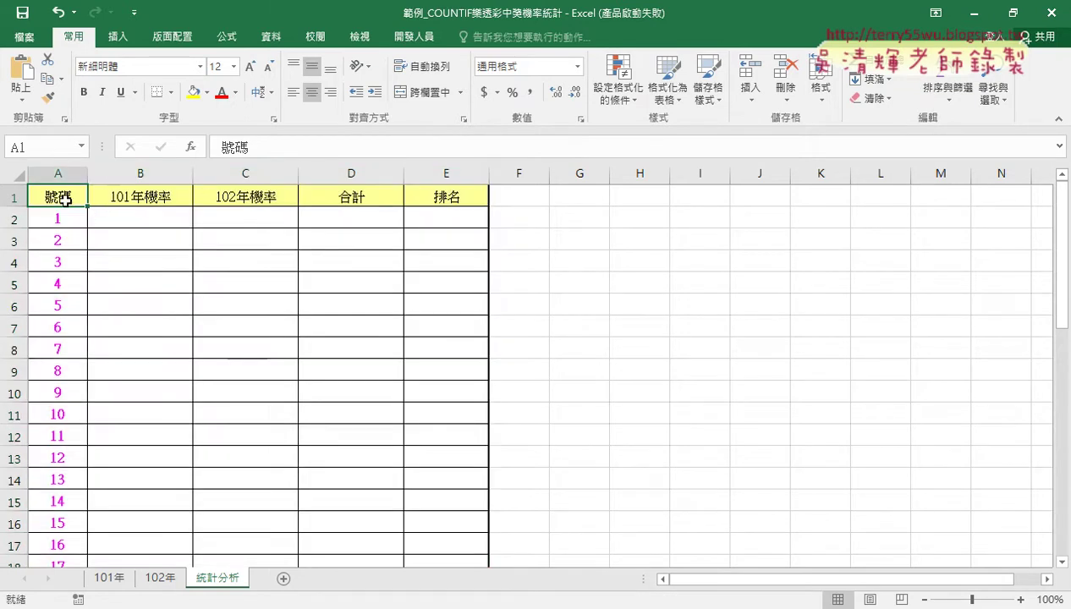
pyautogui.moveTo(58, 214); pyautogui.dragTo(61, 499)
pyautogui.click(56, 196)
pyautogui.moveTo(144, 216); pyautogui.dragTo(139, 522)
pyautogui.click(156, 196)
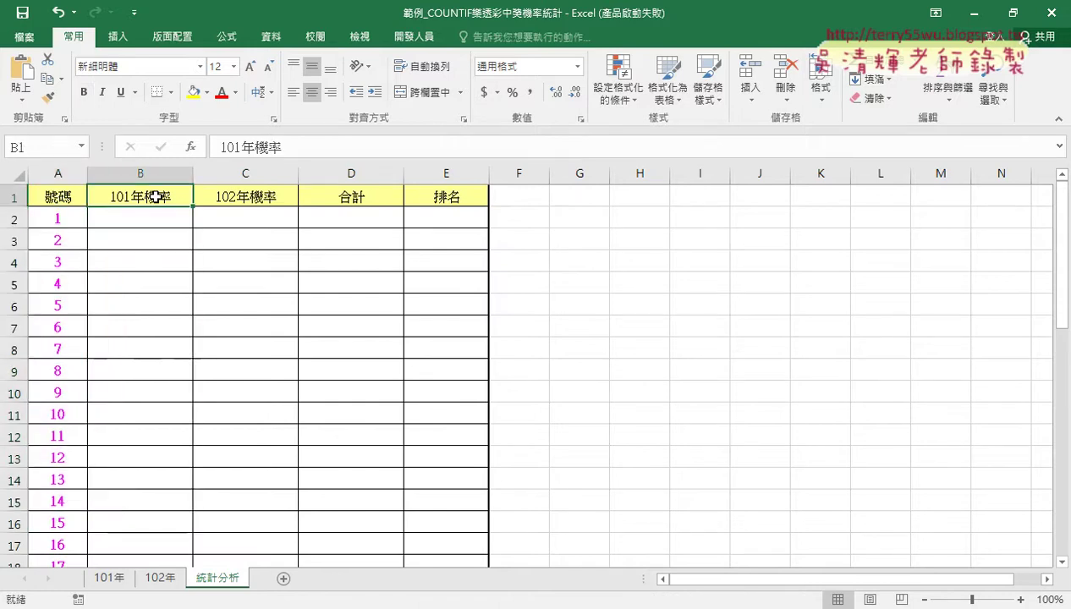
pyautogui.click(54, 217)
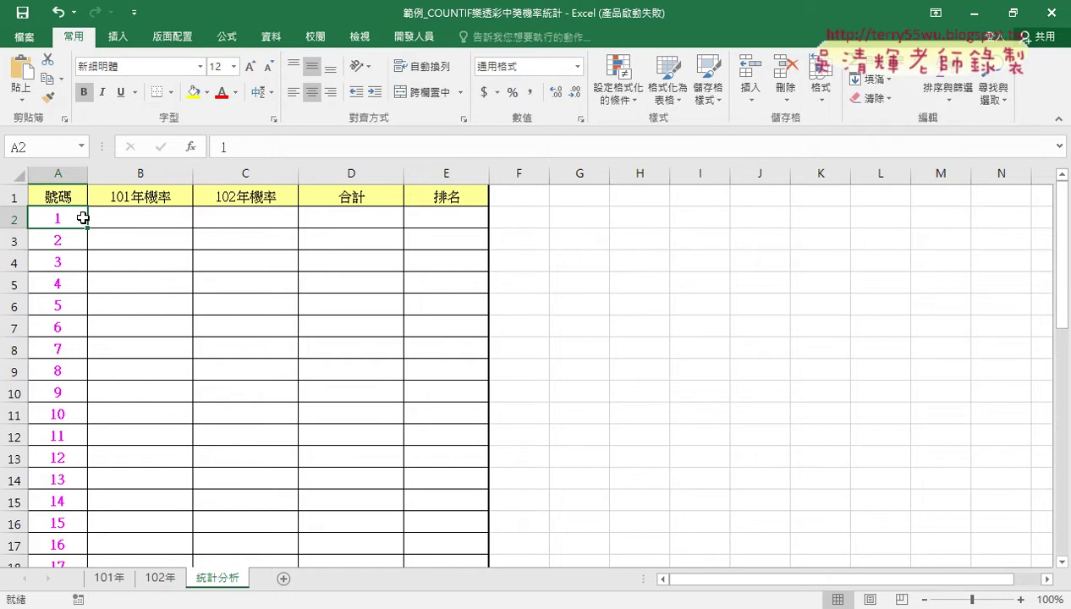
pyautogui.hotkey('ctrl', 'shift', 'Down')
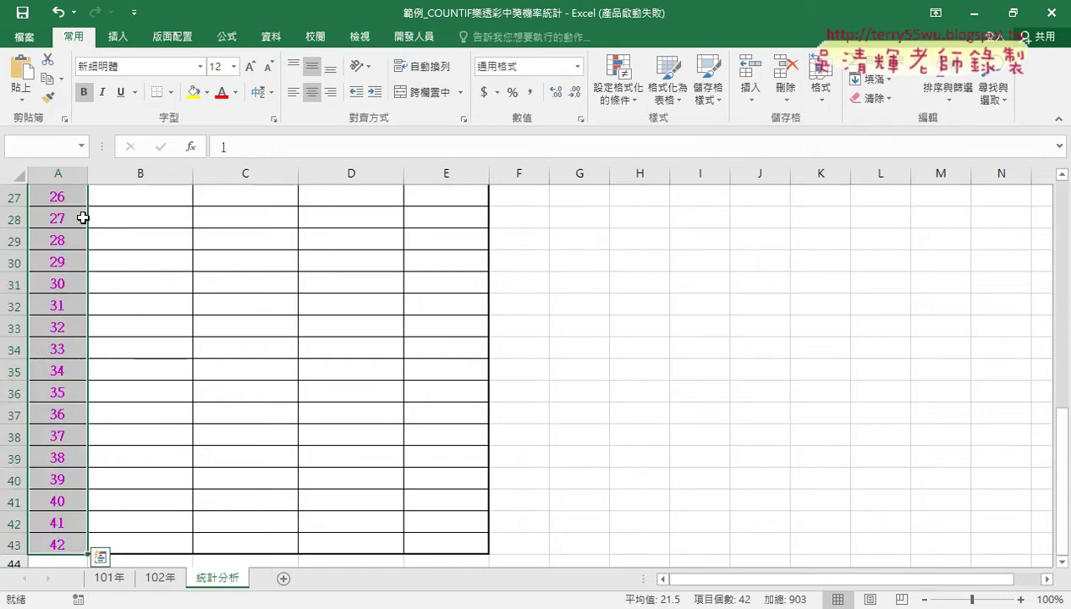
pyautogui.scroll(9, 124, 294)
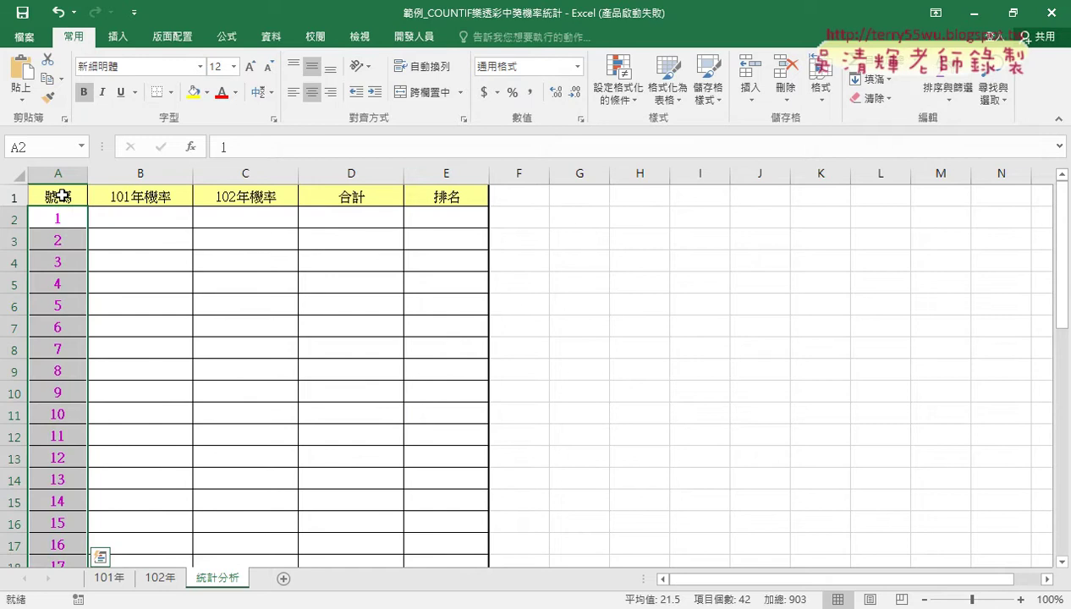
pyautogui.click(58, 145)
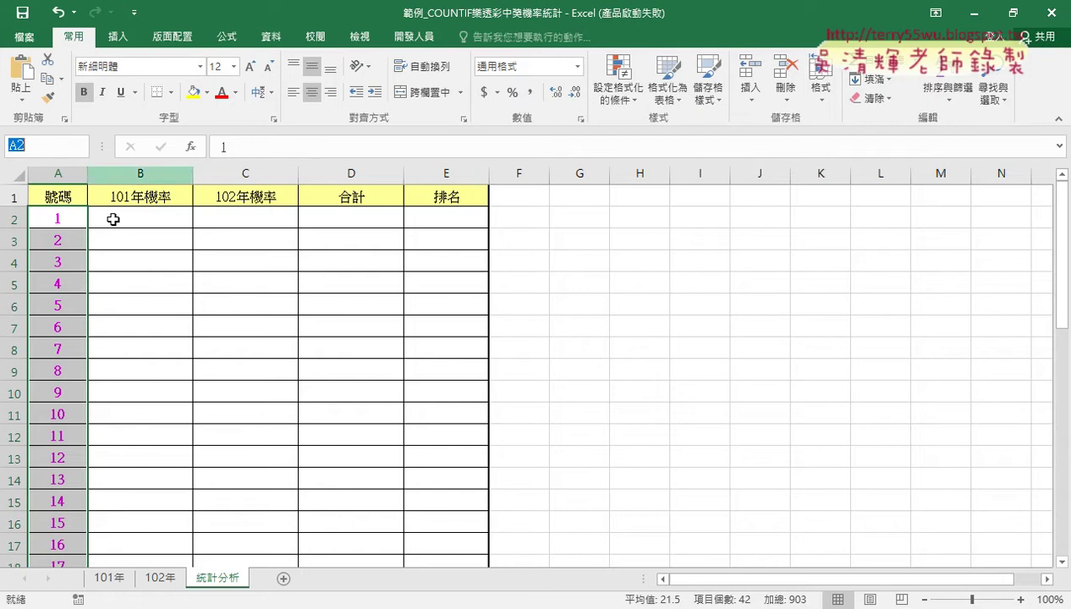
pyautogui.click(134, 302)
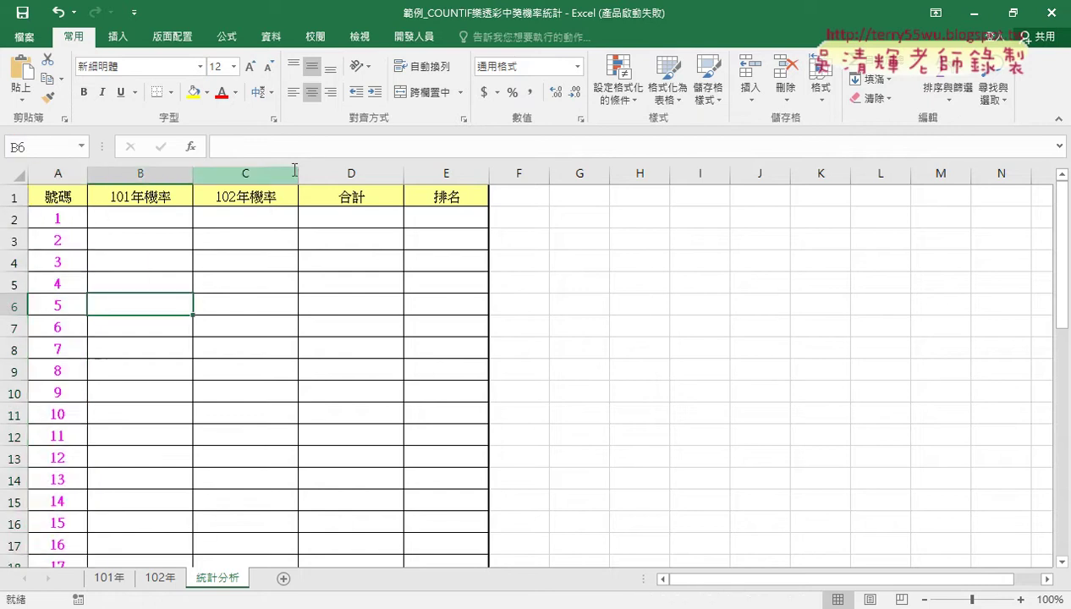
# - Preview Create from Selection, then select the table A1:E43 starting from the 號碼 header
pyautogui.click(229, 38)
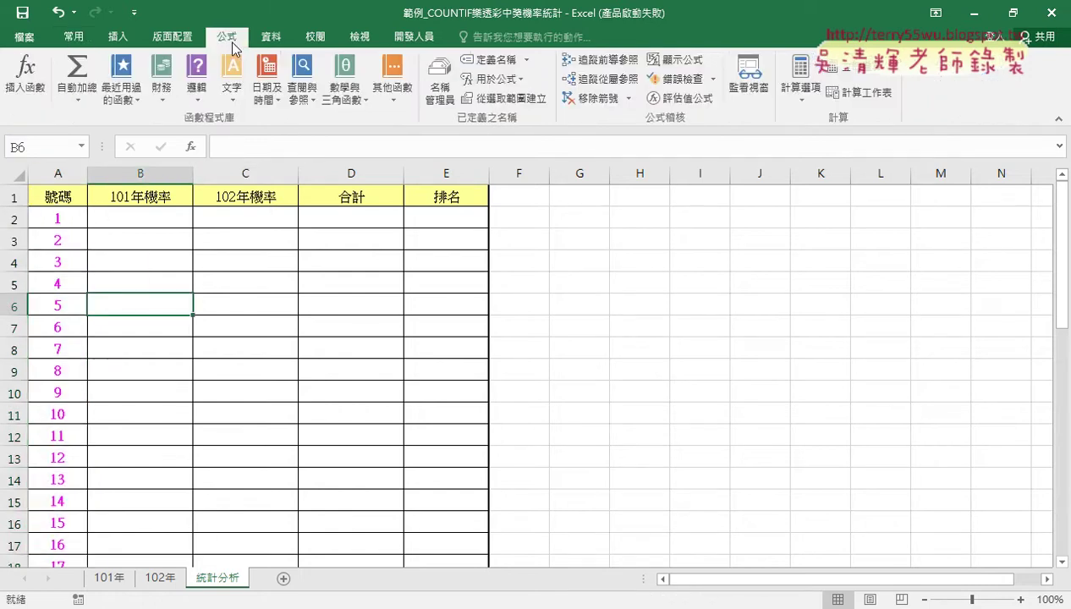
pyautogui.click(508, 101)
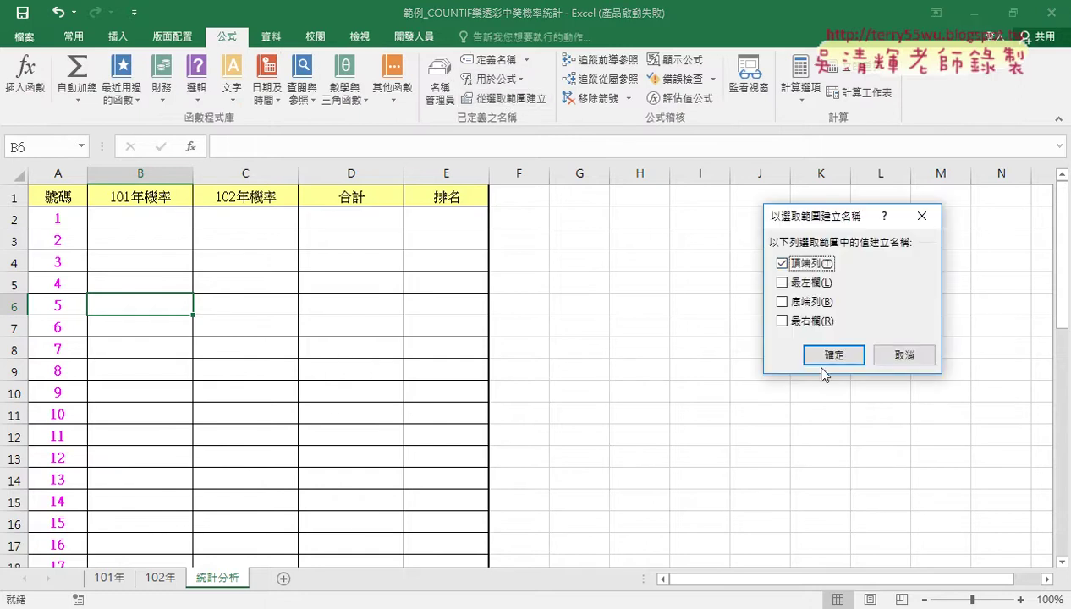
pyautogui.click(912, 362)
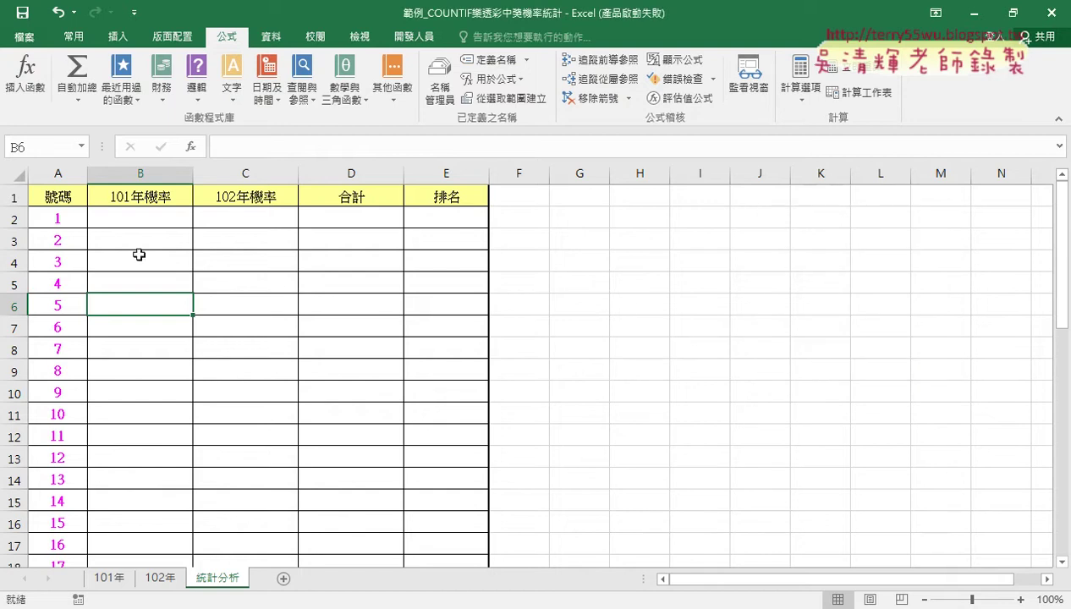
pyautogui.click(51, 198)
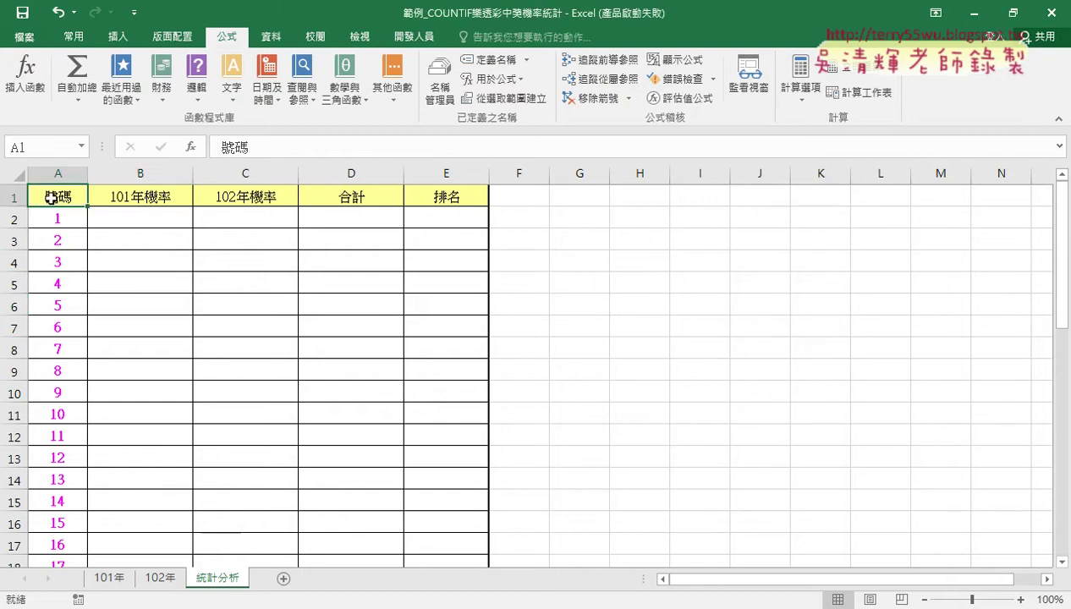
pyautogui.hotkey('ctrl', 'shift', 'Right')
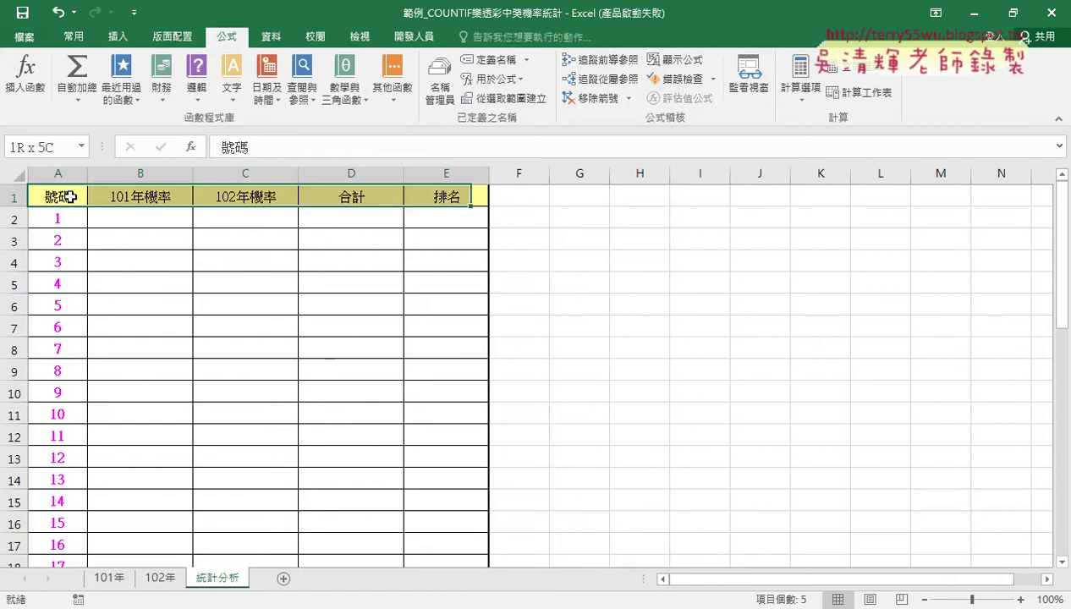
pyautogui.hotkey('ctrl', 'shift', 'Down')
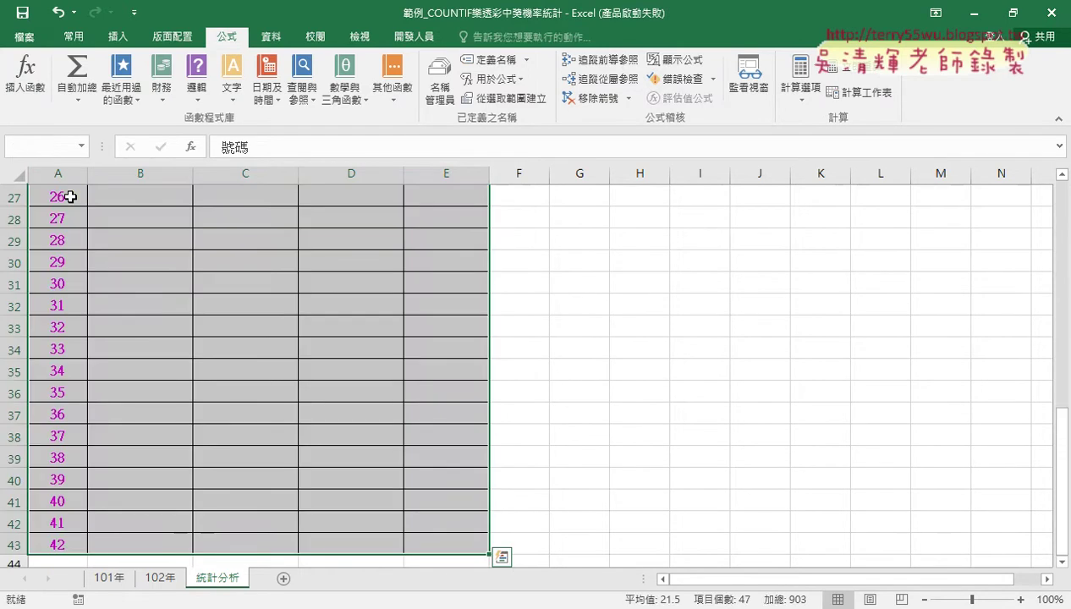
pyautogui.scroll(5, 108, 251)
pyautogui.scroll(4, 127, 254)
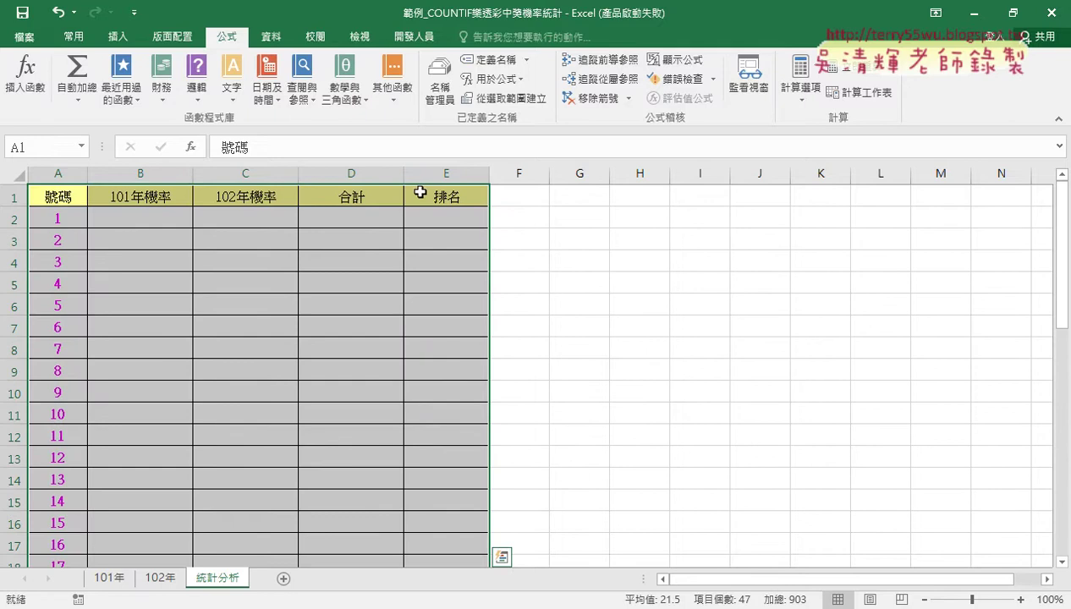
# - Reopen Create from Selection and annotate the header row and Top row option on screen
pyautogui.click(508, 104)
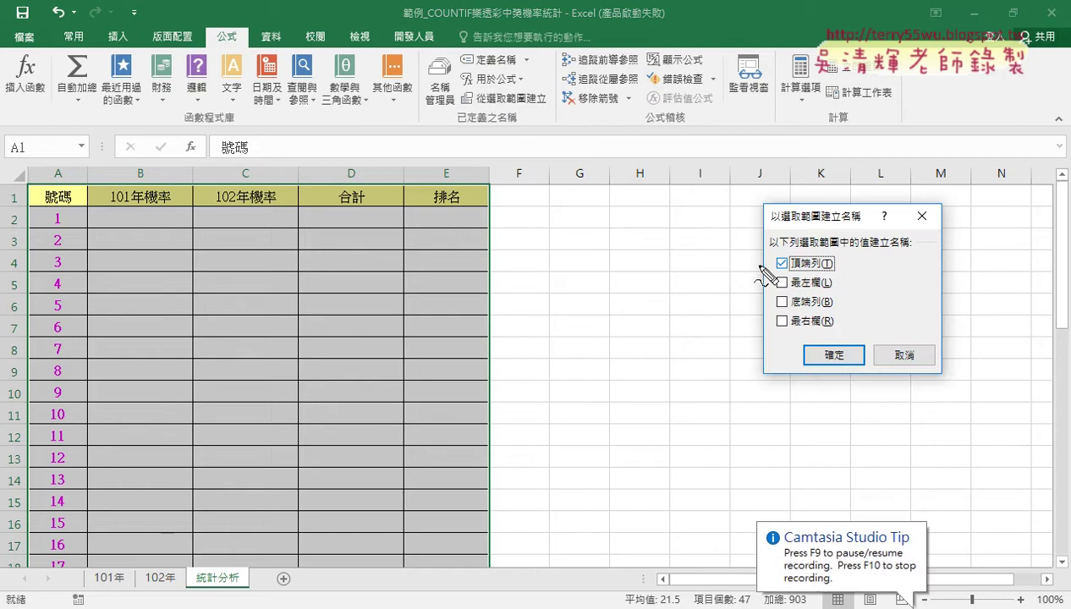
pyautogui.moveTo(110, 206); pyautogui.dragTo(484, 209)
pyautogui.moveTo(786, 251)
pyautogui.mouseDown()
pyautogui.moveTo(766, 275)
pyautogui.moveTo(846, 271)
pyautogui.moveTo(490, 201)
pyautogui.moveTo(529, 210)
pyautogui.mouseUp()
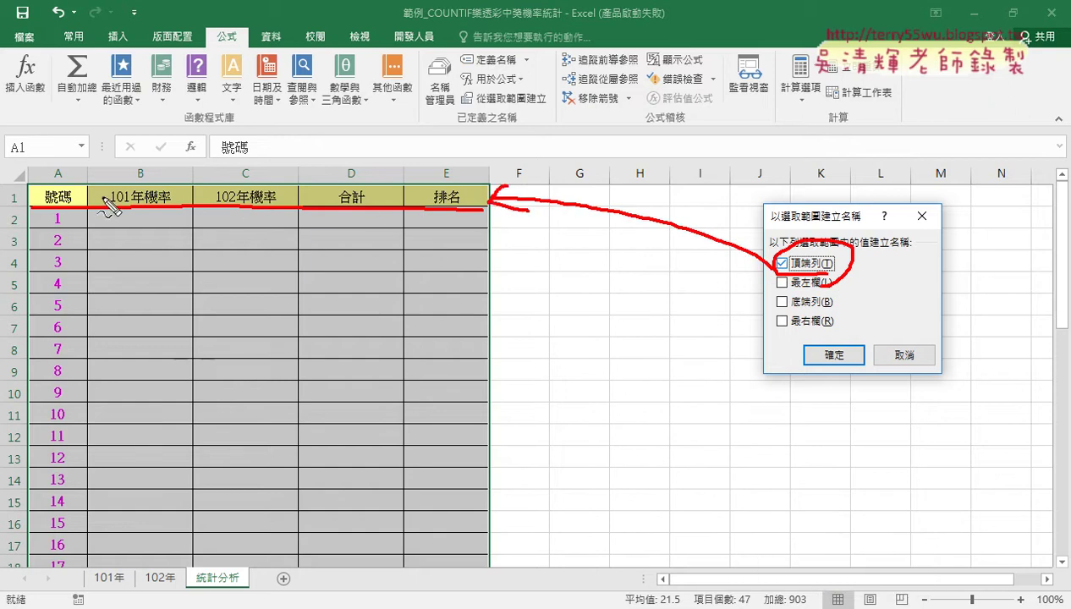
pyautogui.moveTo(56, 125); pyautogui.dragTo(57, 146)
pyautogui.moveTo(167, 142); pyautogui.dragTo(206, 142)
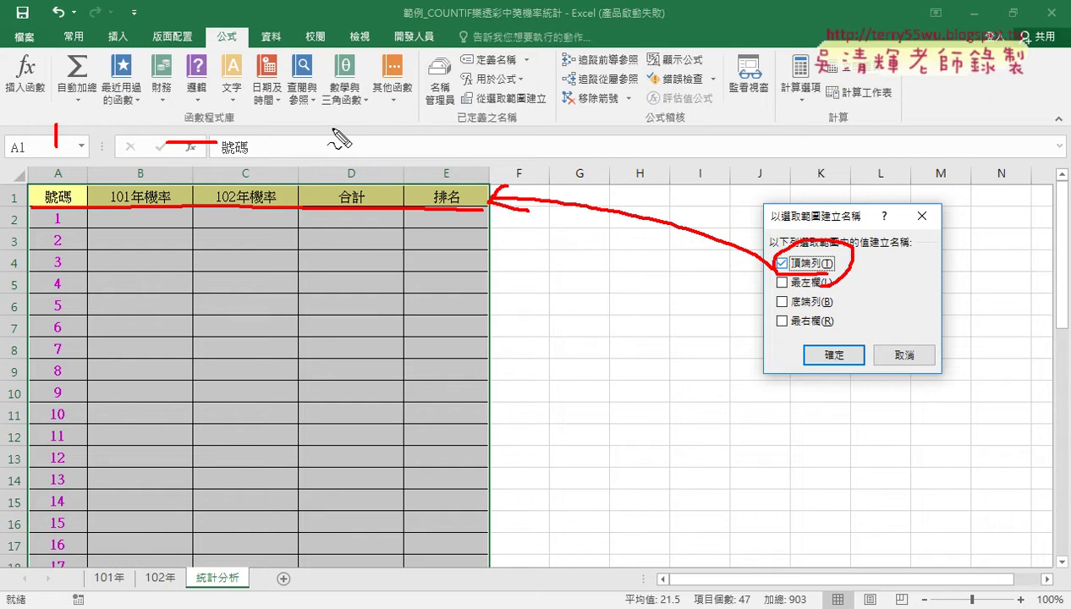
pyautogui.moveTo(457, 112); pyautogui.dragTo(442, 142)
pyautogui.moveTo(82, 202)
pyautogui.mouseDown()
pyautogui.moveTo(79, 192)
pyautogui.moveTo(175, 186)
pyautogui.moveTo(162, 206)
pyautogui.moveTo(253, 204)
pyautogui.mouseUp()
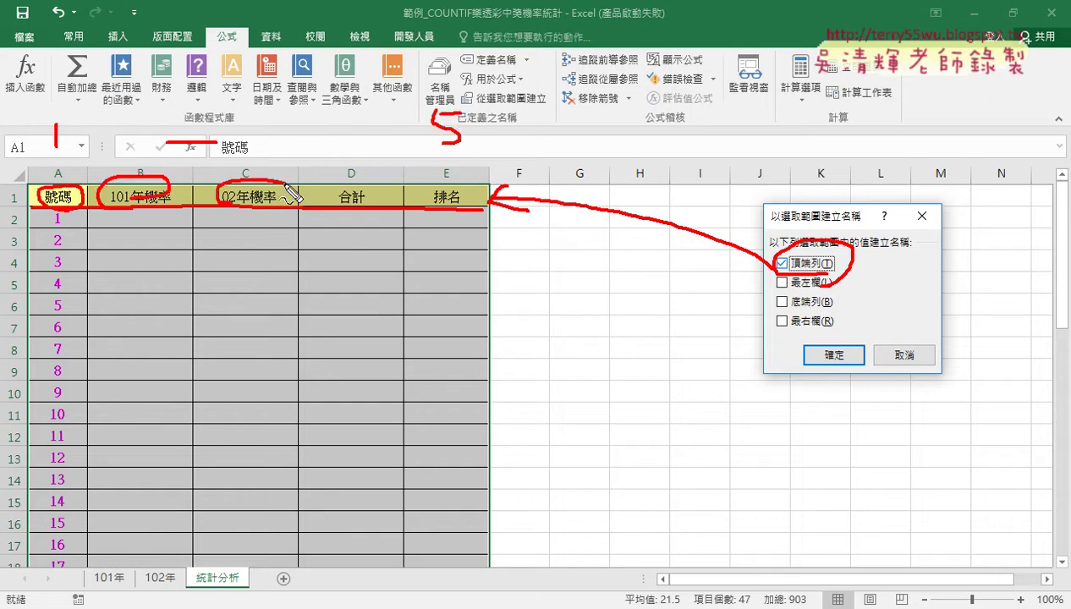
# - Create names from the top-row headers and view them in Name Manager
pyautogui.moveTo(77, 391)
pyautogui.mouseDown()
pyautogui.moveTo(81, 414)
pyautogui.moveTo(32, 254)
pyautogui.moveTo(74, 376)
pyautogui.mouseUp()
pyautogui.moveTo(152, 432); pyautogui.dragTo(171, 357)
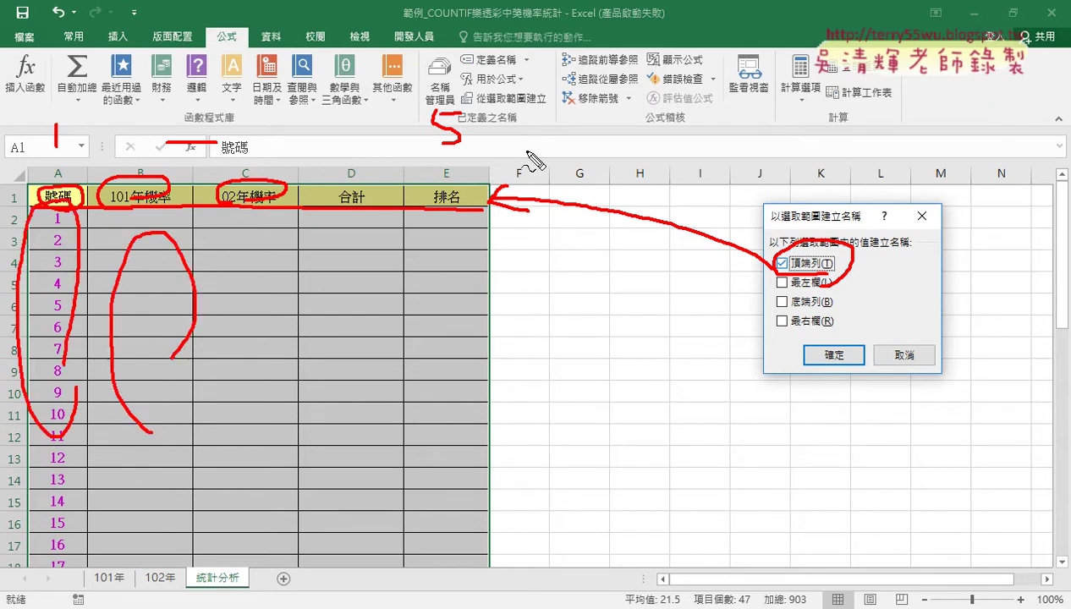
pyautogui.moveTo(479, 105); pyautogui.dragTo(548, 103)
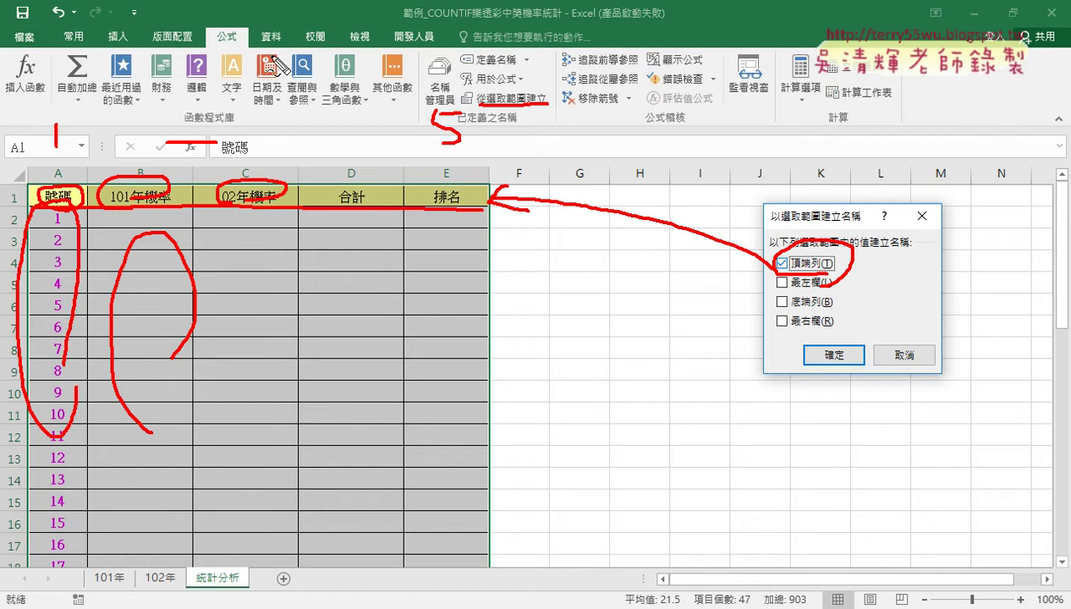
pyautogui.moveTo(254, 46)
pyautogui.mouseDown()
pyautogui.moveTo(196, 38)
pyautogui.moveTo(264, 33)
pyautogui.moveTo(462, 92)
pyautogui.mouseUp()
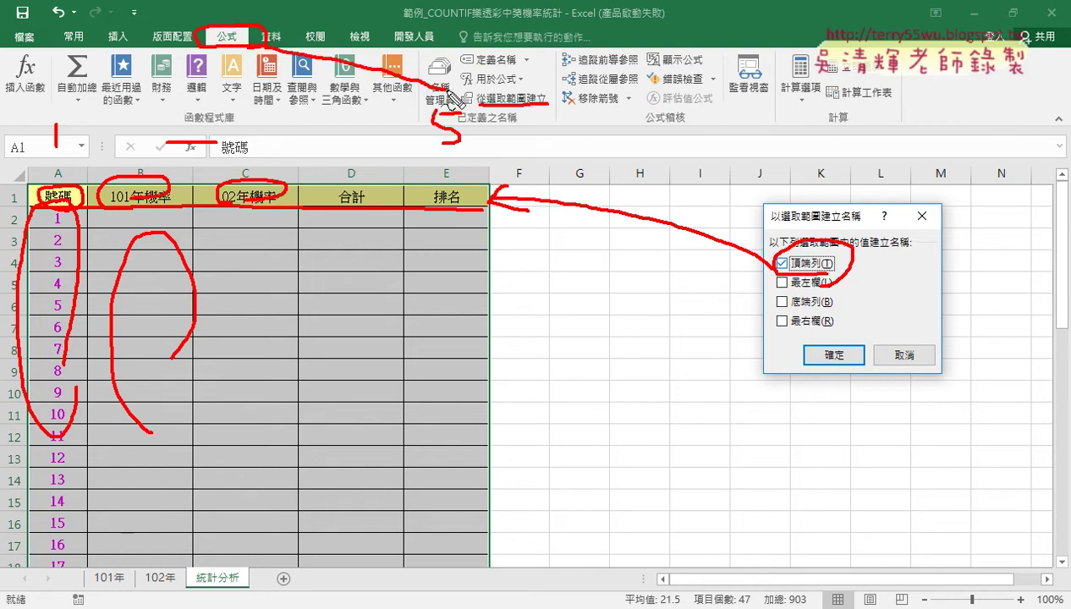
pyautogui.moveTo(584, 108)
pyautogui.mouseDown()
pyautogui.moveTo(746, 241)
pyautogui.moveTo(762, 241)
pyautogui.moveTo(738, 247)
pyautogui.mouseUp()
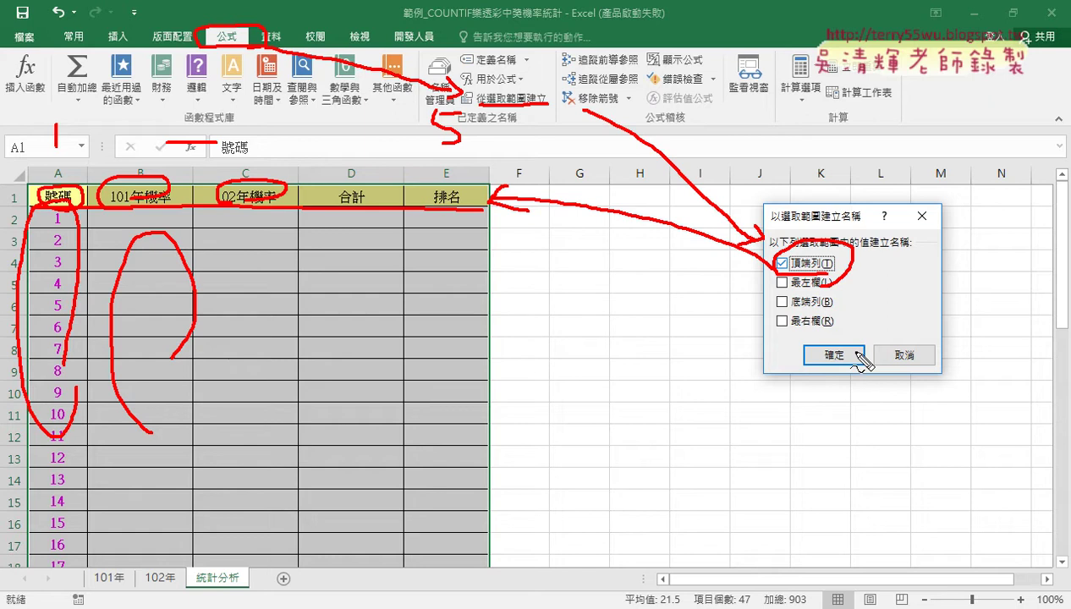
pyautogui.press('Escape')
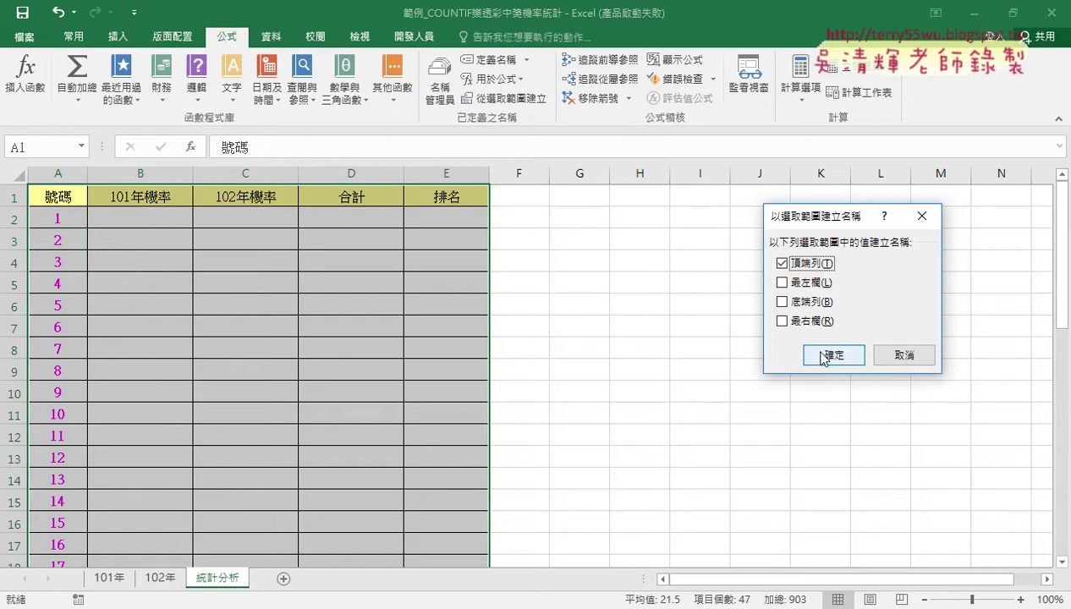
pyautogui.click(829, 354)
pyautogui.click(450, 100)
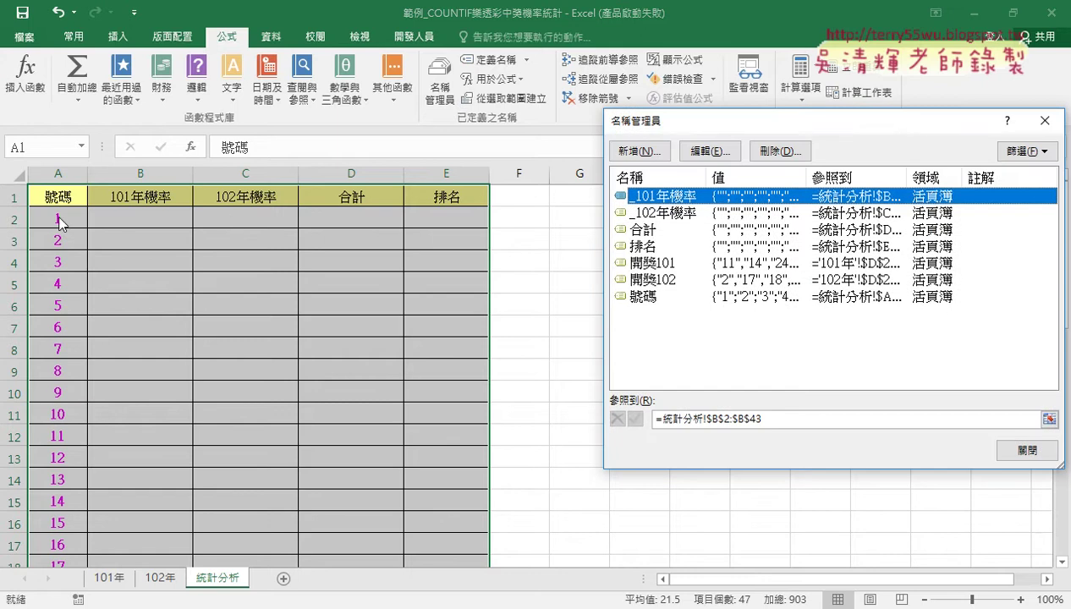
# - Check the ranges that 號碼, _101年機率 and _102年機率 refer to in Name Manager, then close it
pyautogui.click(648, 296)
pyautogui.click(769, 421)
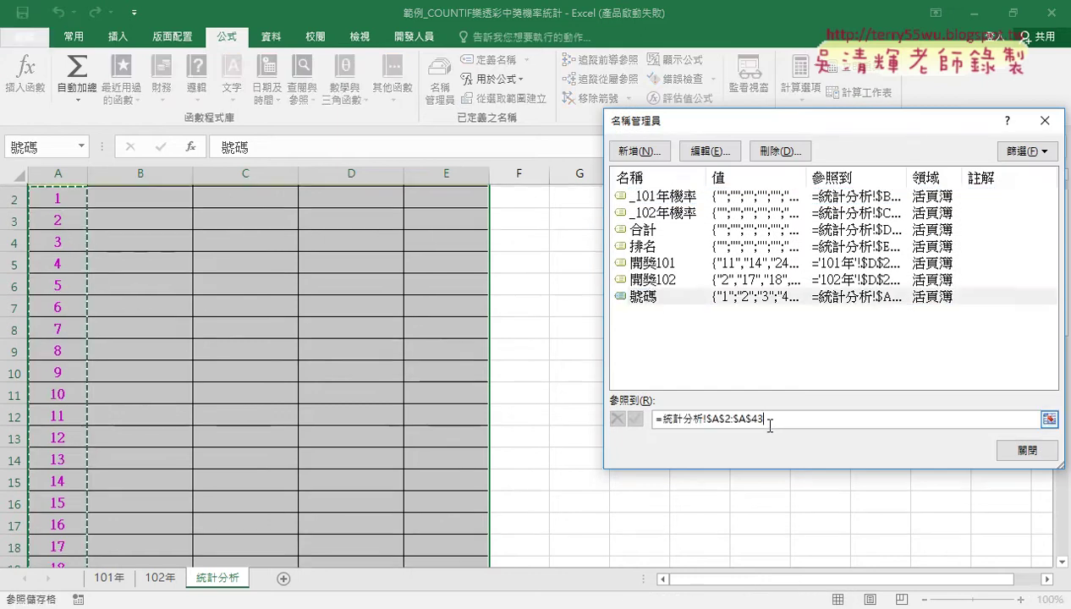
pyautogui.scroll(1, 380, 252)
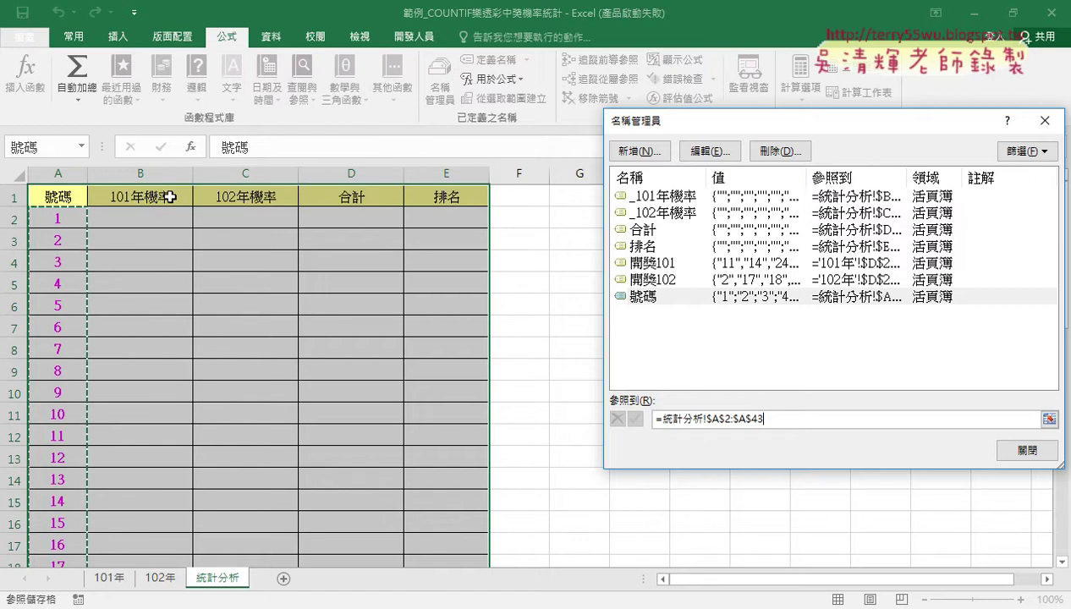
pyautogui.click(675, 199)
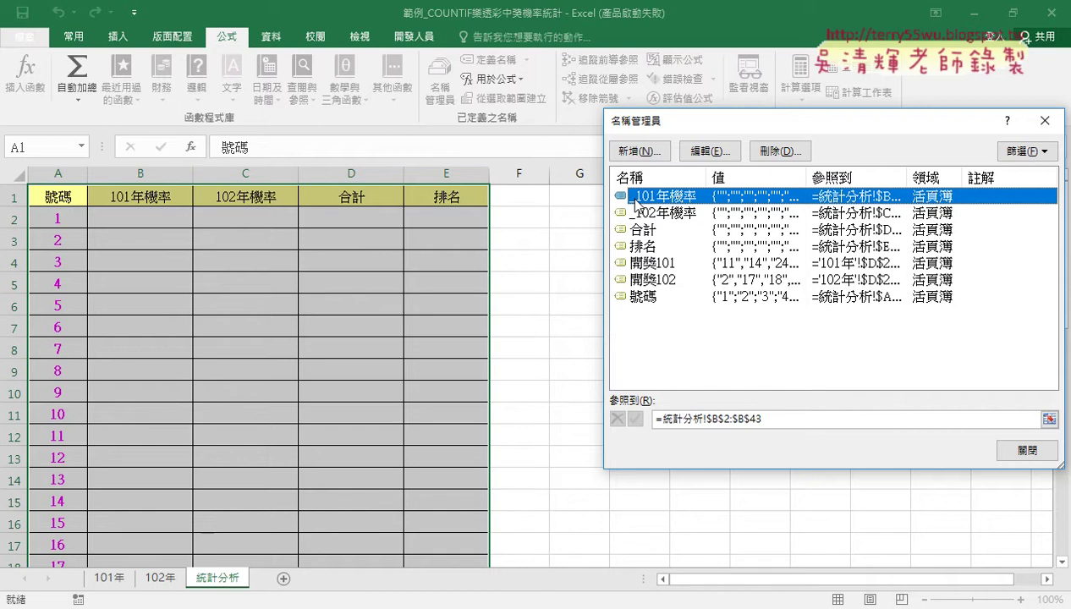
pyautogui.click(653, 217)
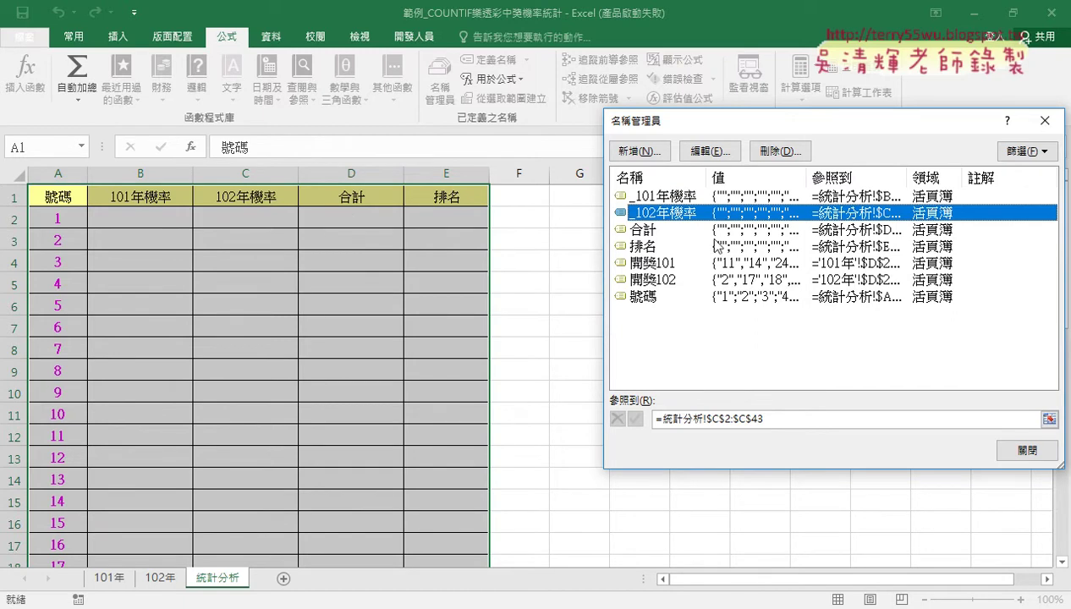
pyautogui.click(1044, 124)
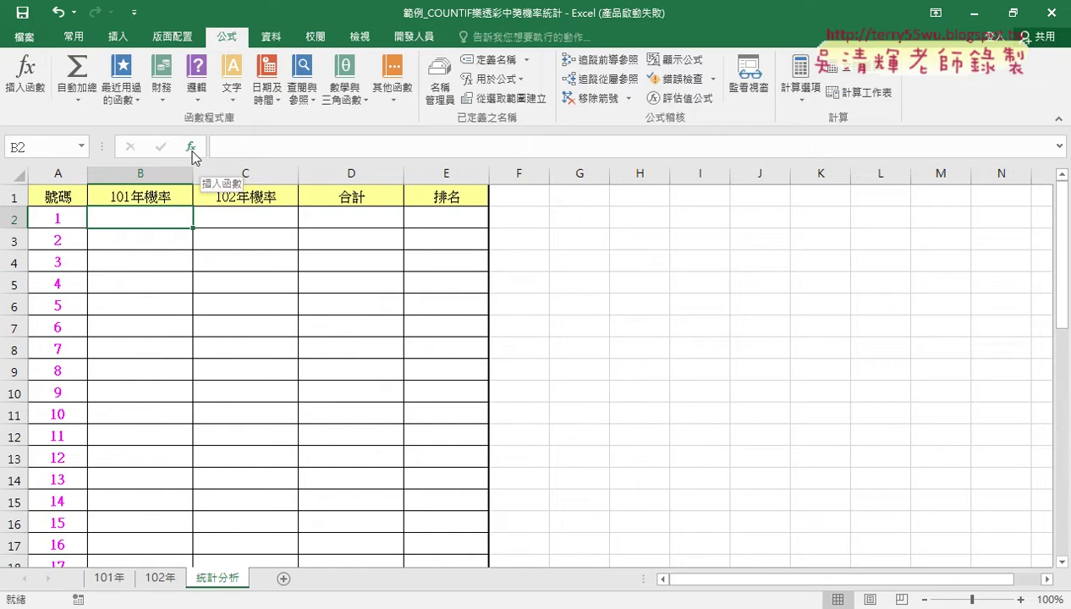
# - Enter =COUNTIF(開獎101,A2) in B2 using the pasted 開獎101 name, giving 17 for number 1
pyautogui.click(191, 148)
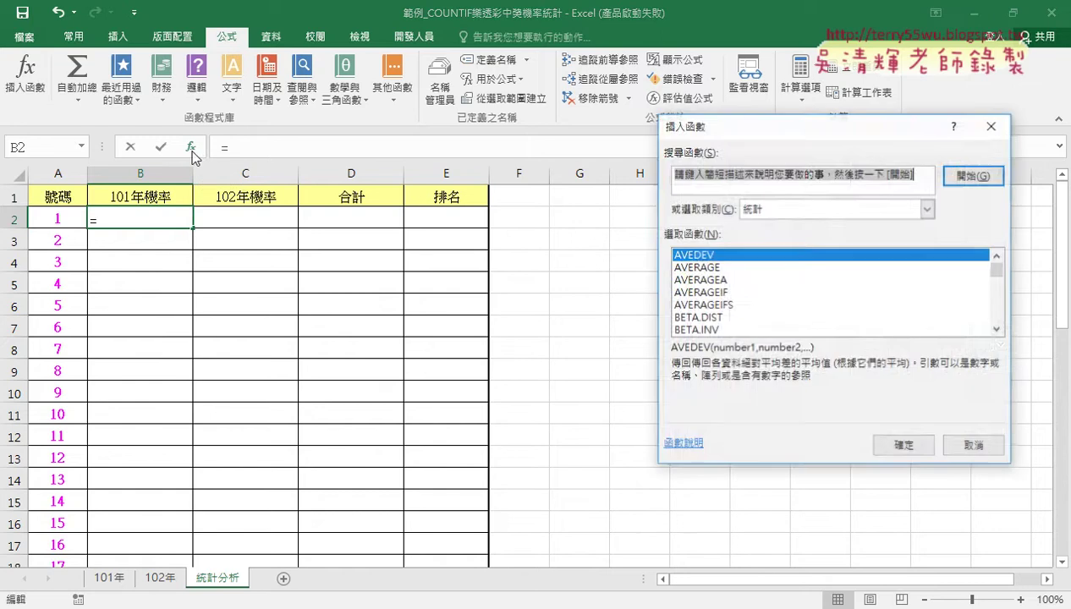
pyautogui.click(794, 203)
pyautogui.click(794, 225)
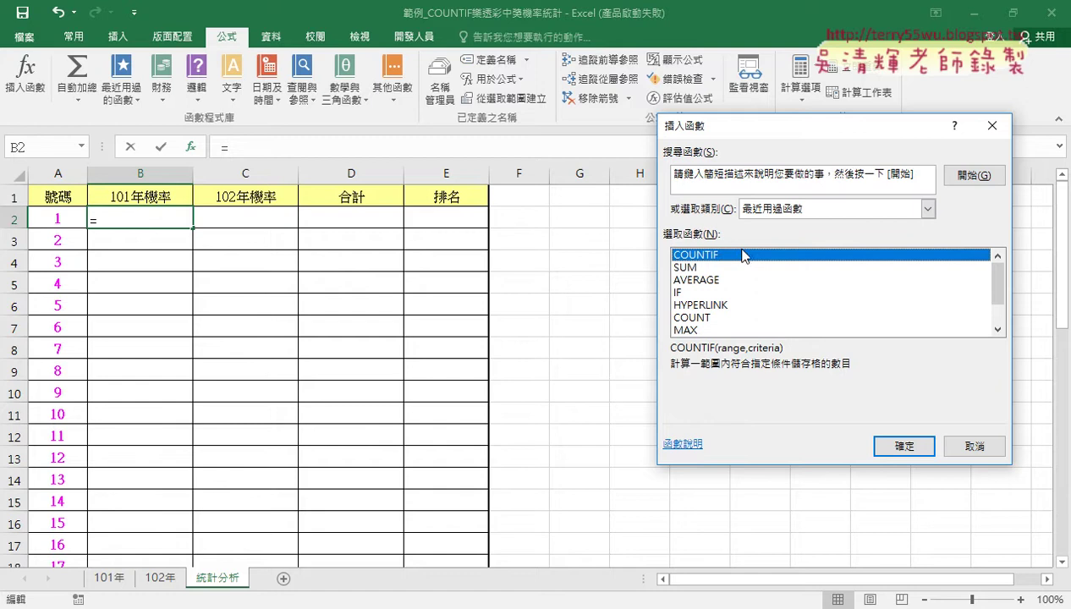
pyautogui.doubleClick(723, 255)
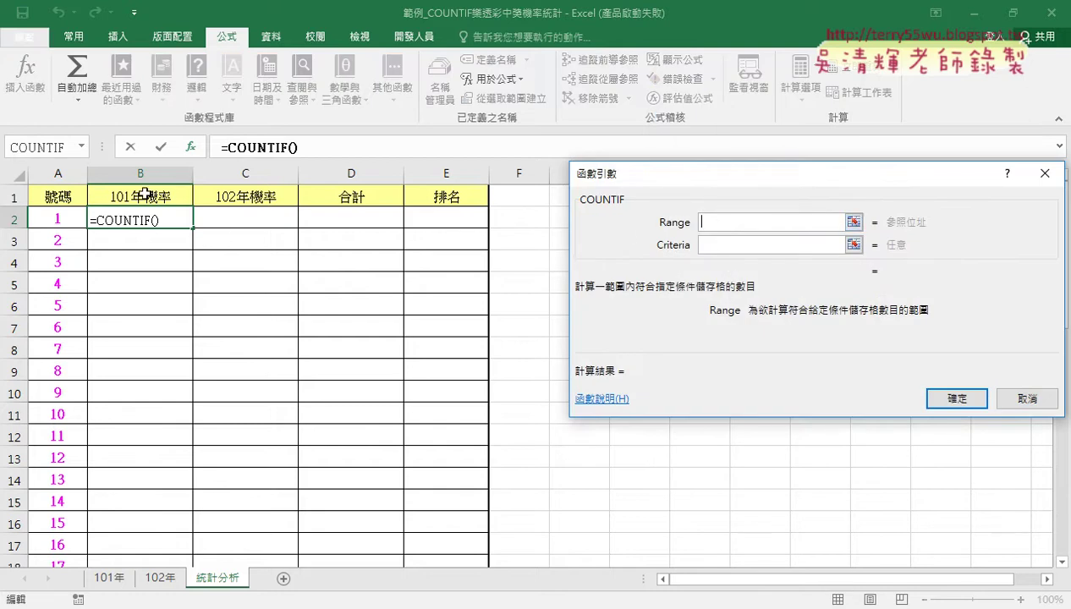
pyautogui.press('F3')
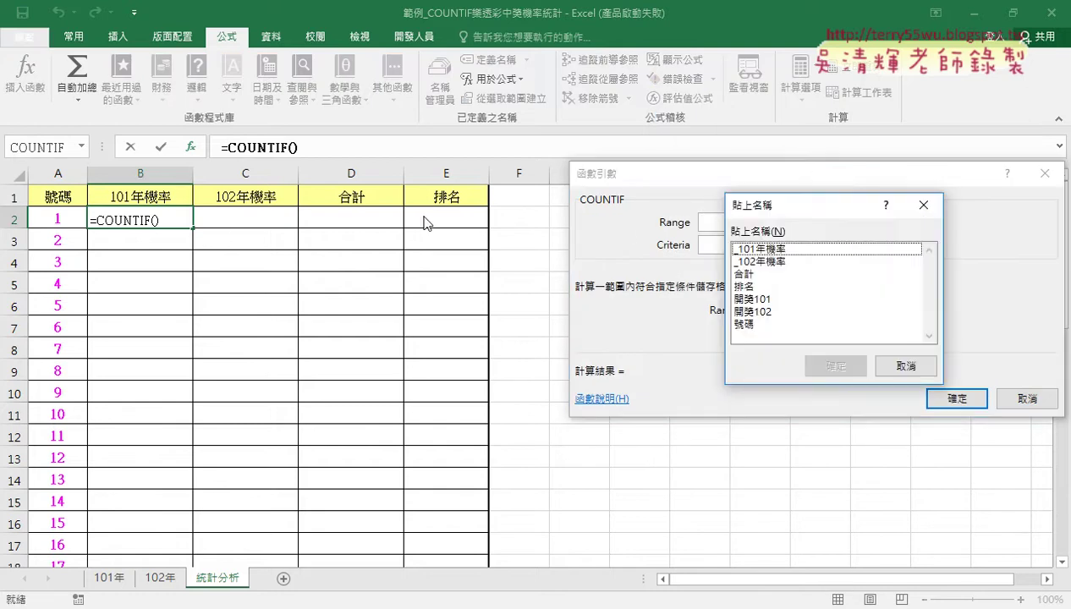
pyautogui.doubleClick(753, 299)
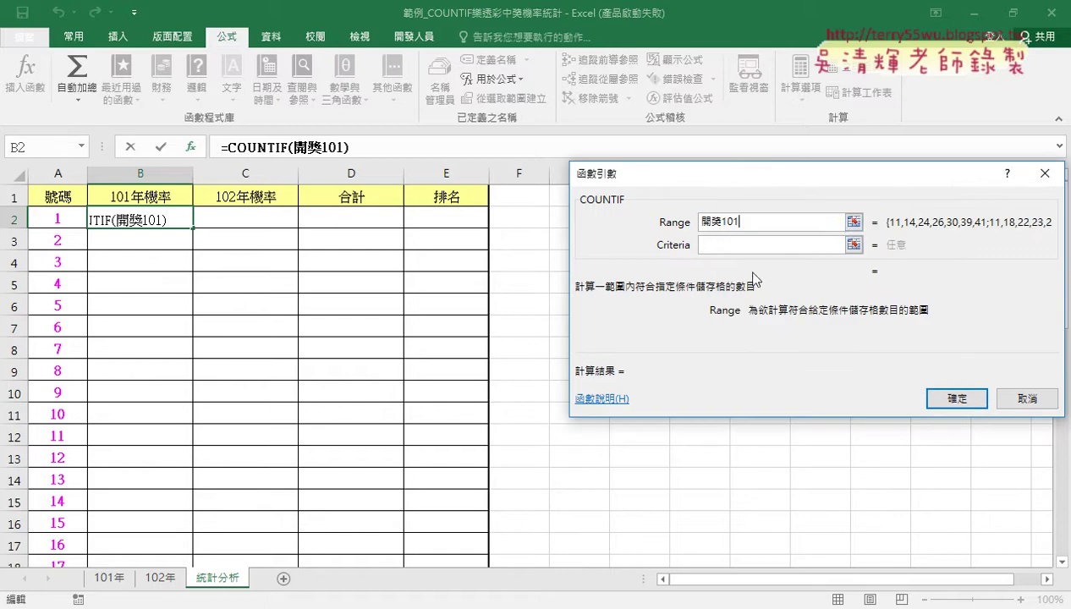
pyautogui.click(723, 246)
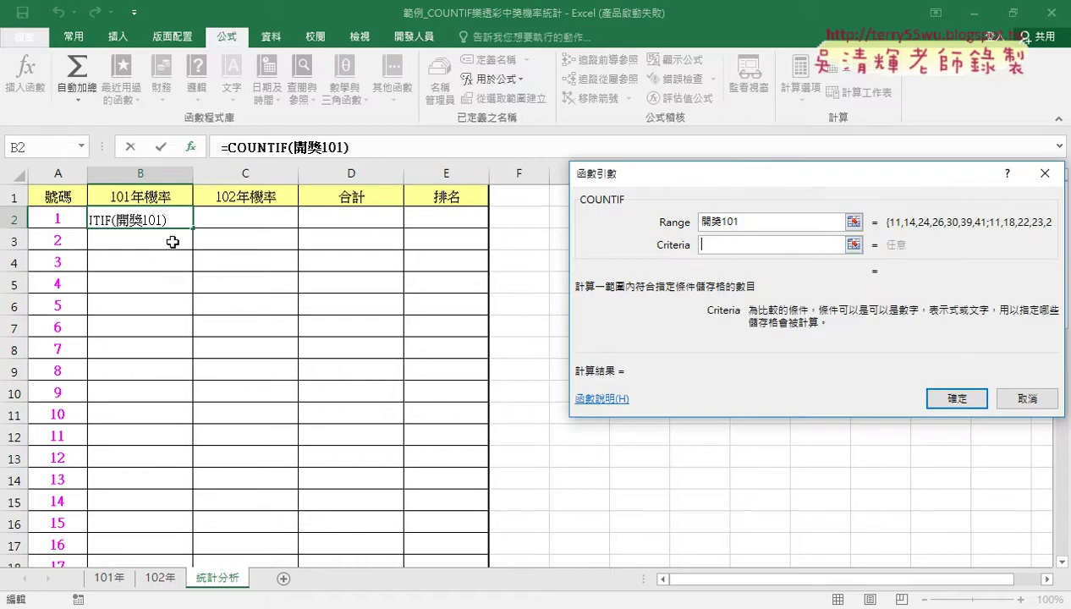
pyautogui.click(60, 221)
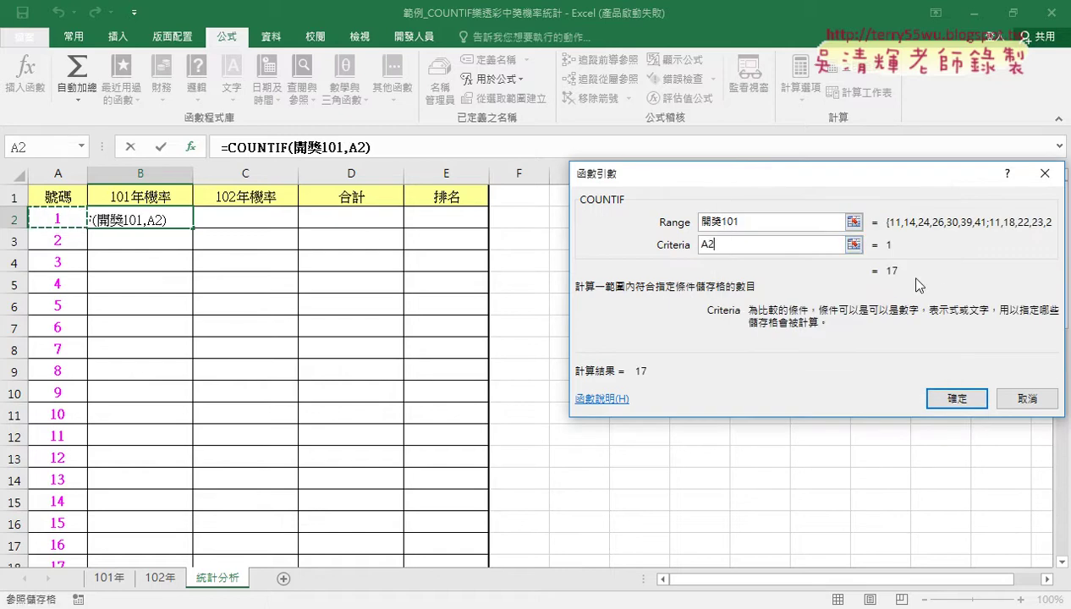
pyautogui.click(954, 397)
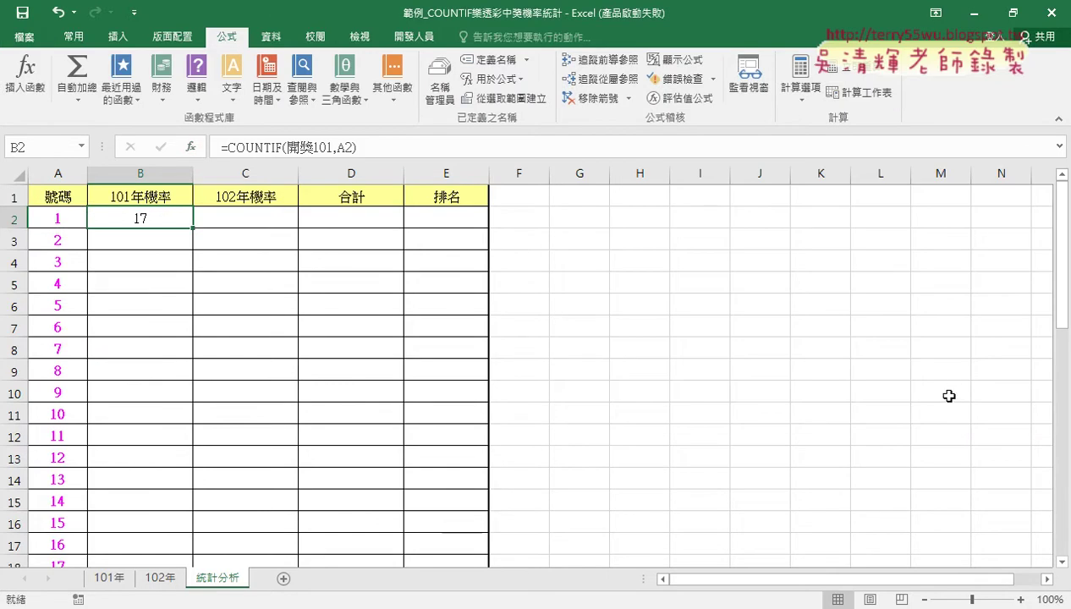
# - Append /count( to B2's COUNTIF formula, fixing the mistyped characters
pyautogui.click(416, 154)
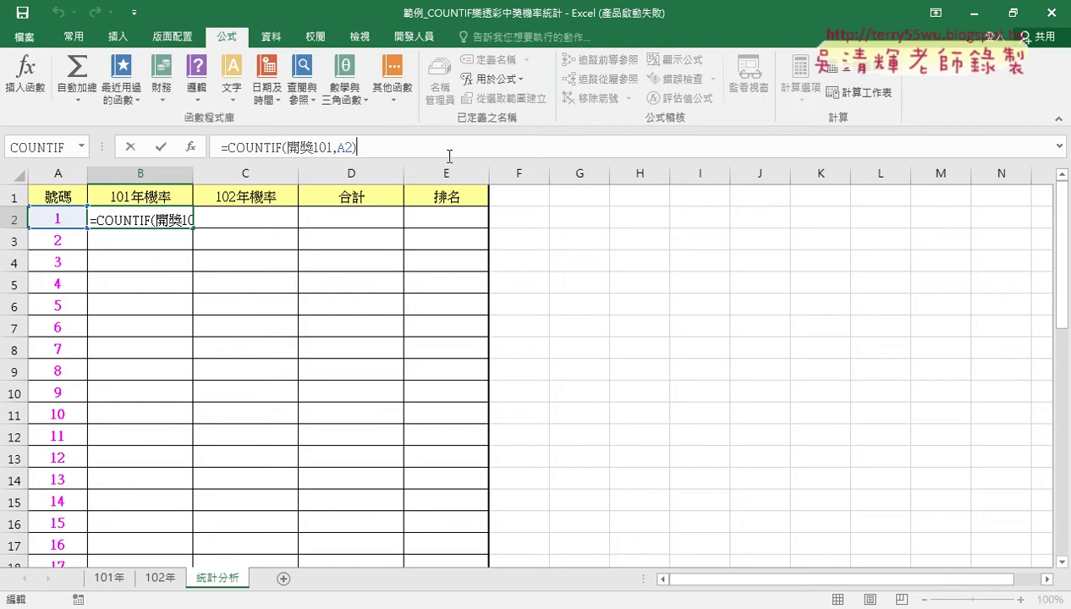
pyautogui.write('/')
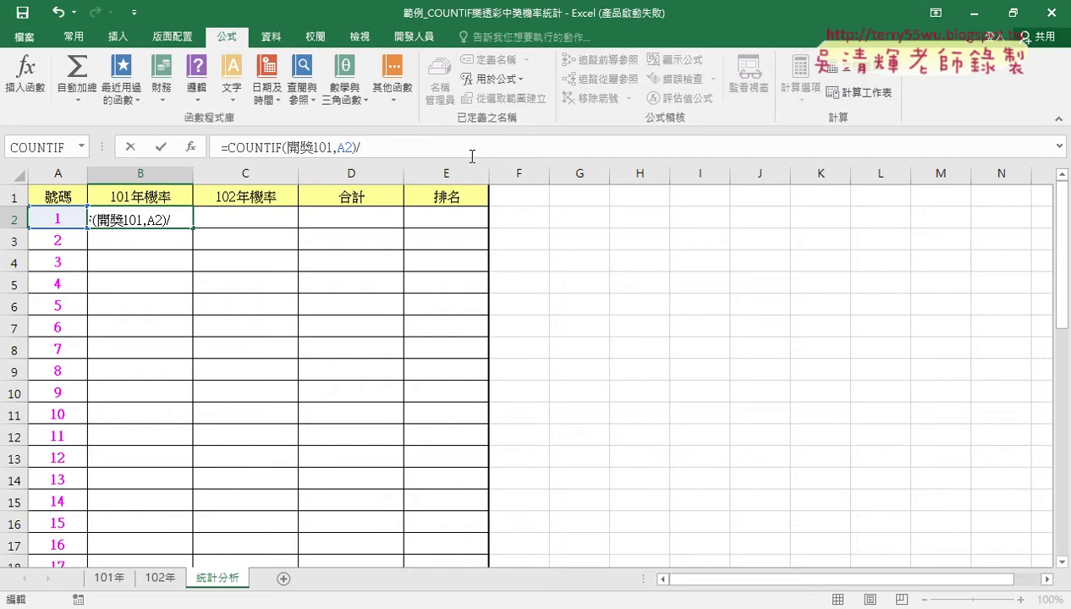
pyautogui.write('69')
pyautogui.write('3')
pyautogui.press('BackSpace')
pyautogui.press('BackSpace')
pyautogui.press('BackSpace')
pyautogui.write('ㄊㄩ')
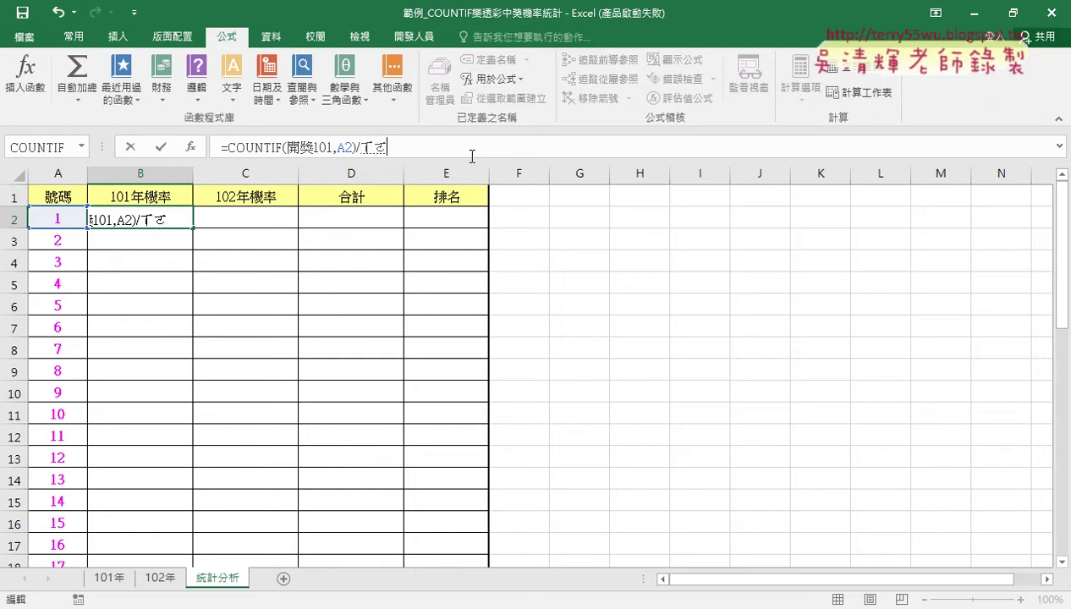
pyautogui.write('ㄜ')
pyautogui.press('BackSpace')
pyautogui.press('BackSpace')
pyautogui.press('BackSpace')
pyautogui.write('cou')
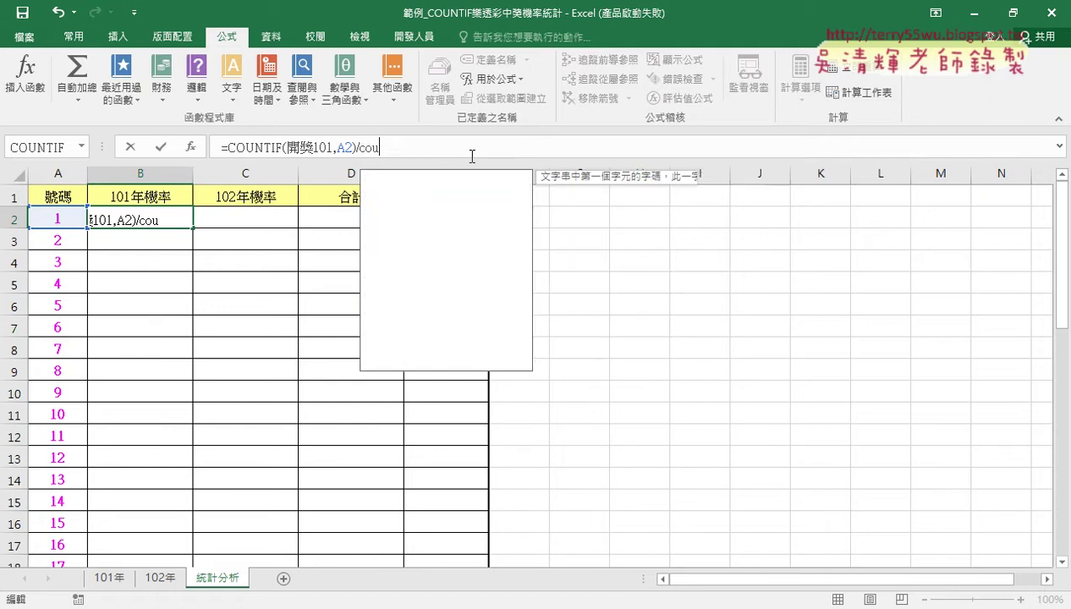
pyautogui.write('nt(')
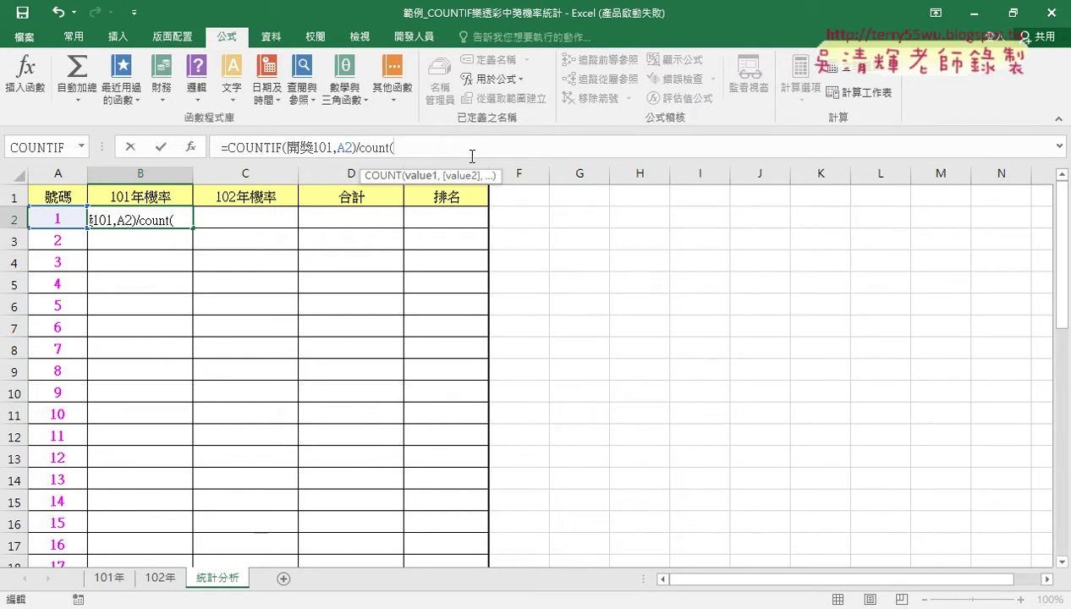
# - Finish the divisor with the 開獎101 name so B2 shows 0.024531025
pyautogui.press('F3')
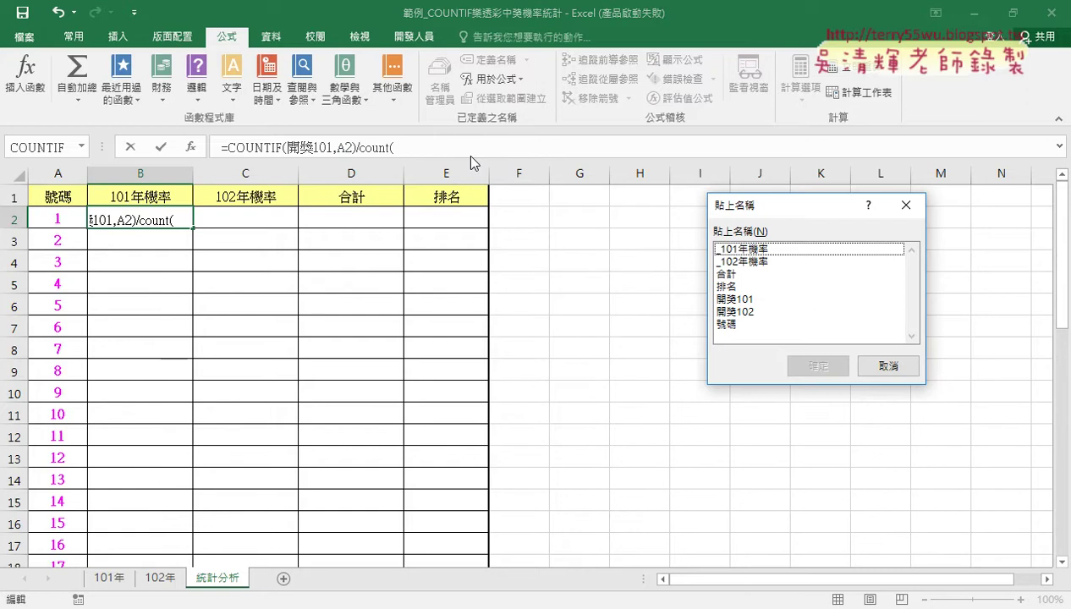
pyautogui.click(734, 298)
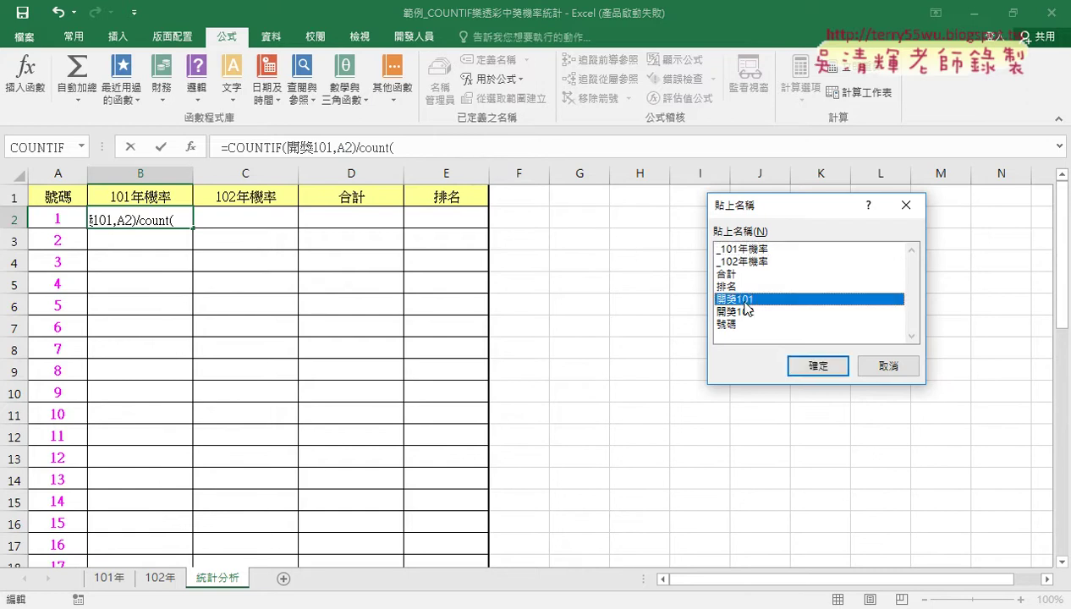
pyautogui.press('Return')
pyautogui.write(')')
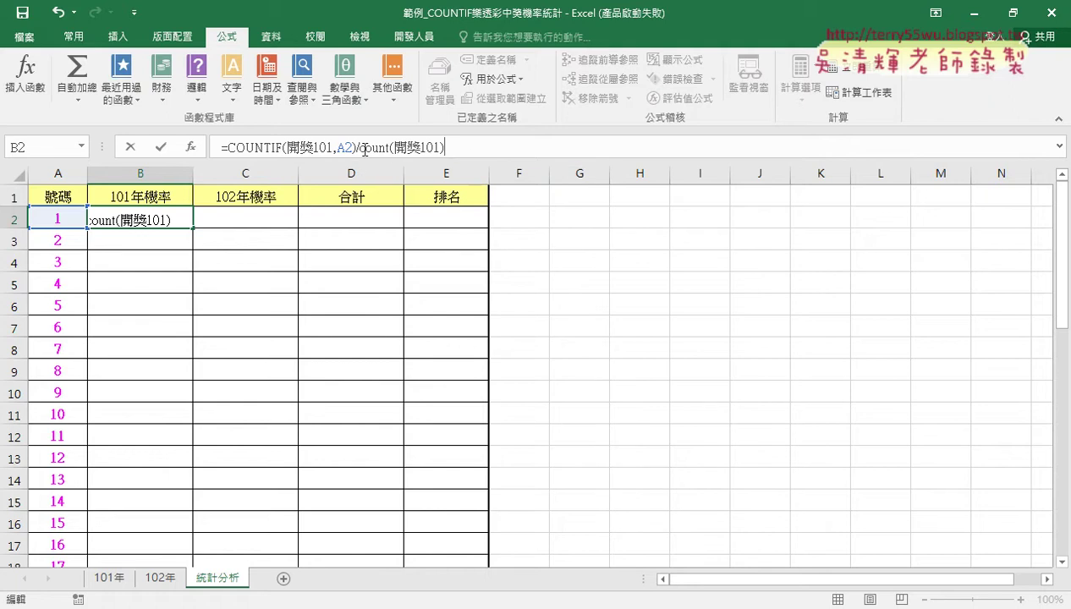
pyautogui.moveTo(359, 148); pyautogui.dragTo(445, 149)
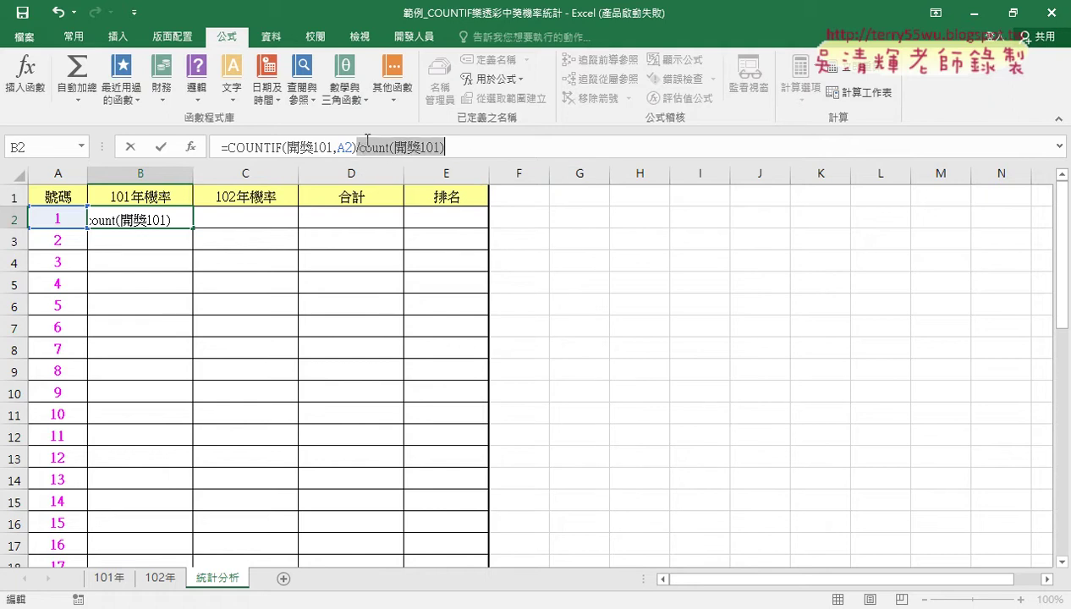
pyautogui.click(157, 147)
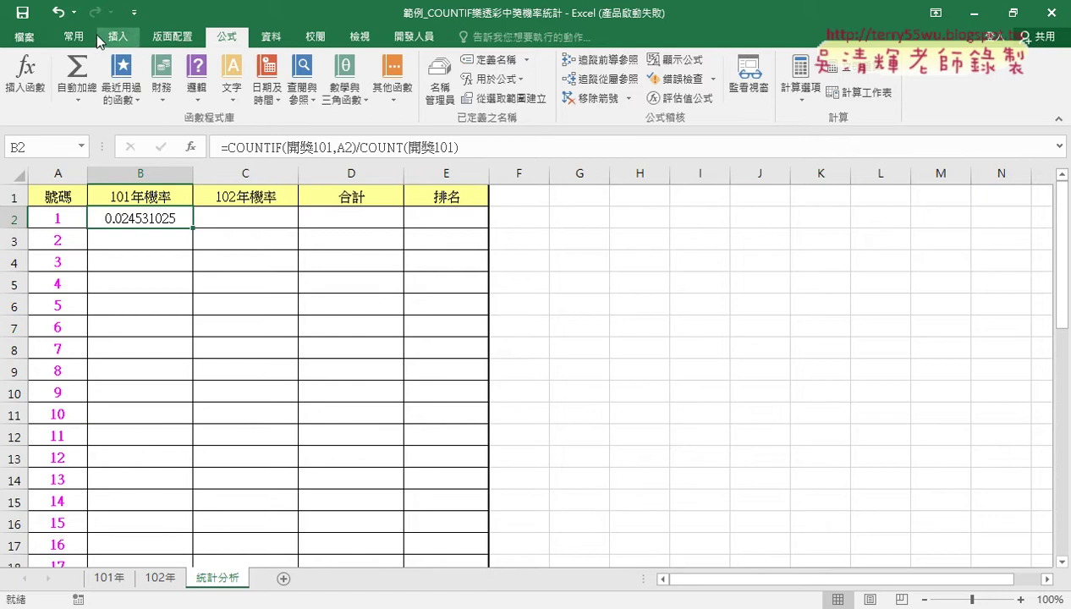
pyautogui.click(74, 35)
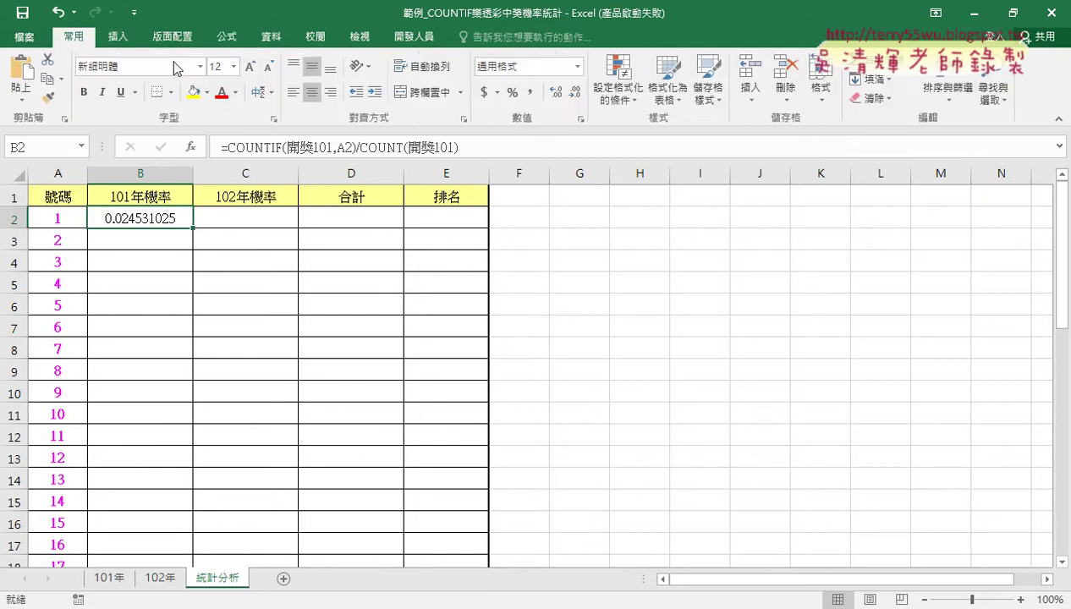
# - Reduce B2's displayed decimals to four places so it shows 0.0245
pyautogui.click(575, 94)
pyautogui.click(574, 93)
pyautogui.click(575, 93)
pyautogui.click(574, 93)
pyautogui.click(574, 93)
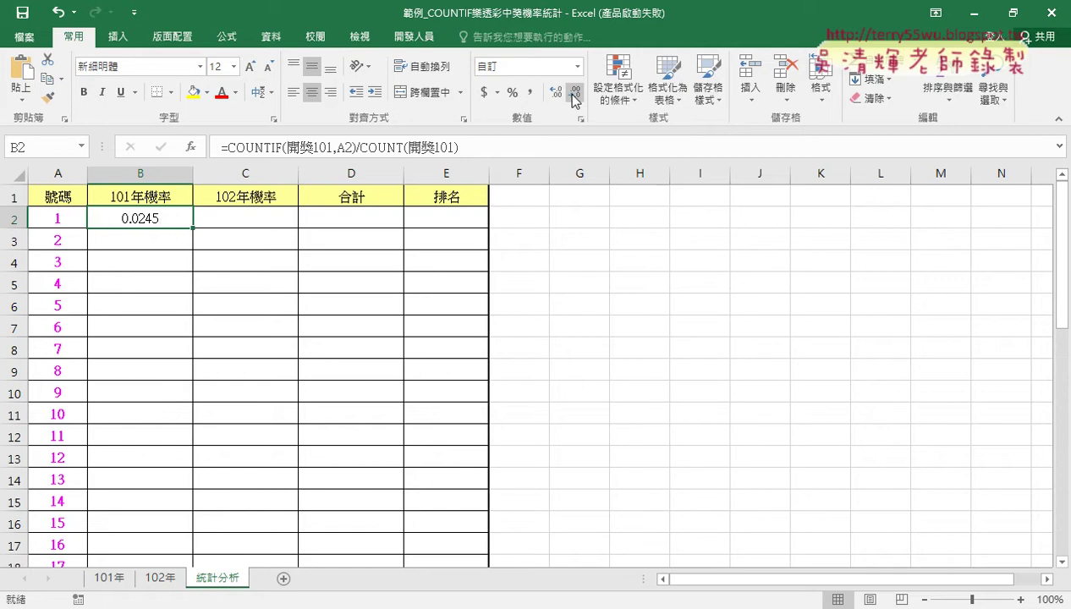
pyautogui.rightClick(142, 227)
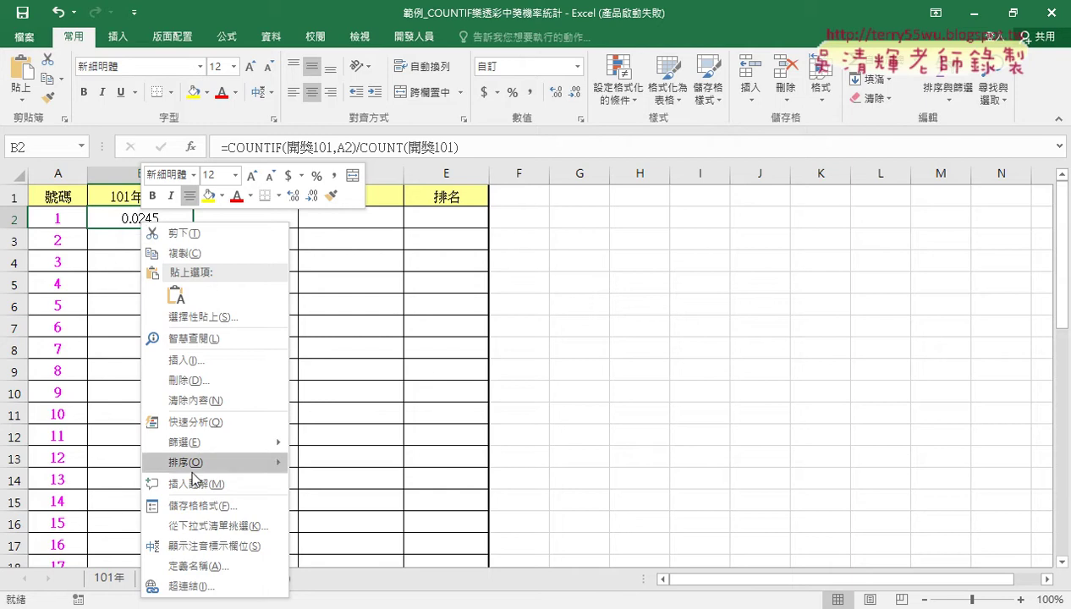
# - Give B2 the custom fraction format # ??/10000
pyautogui.click(208, 506)
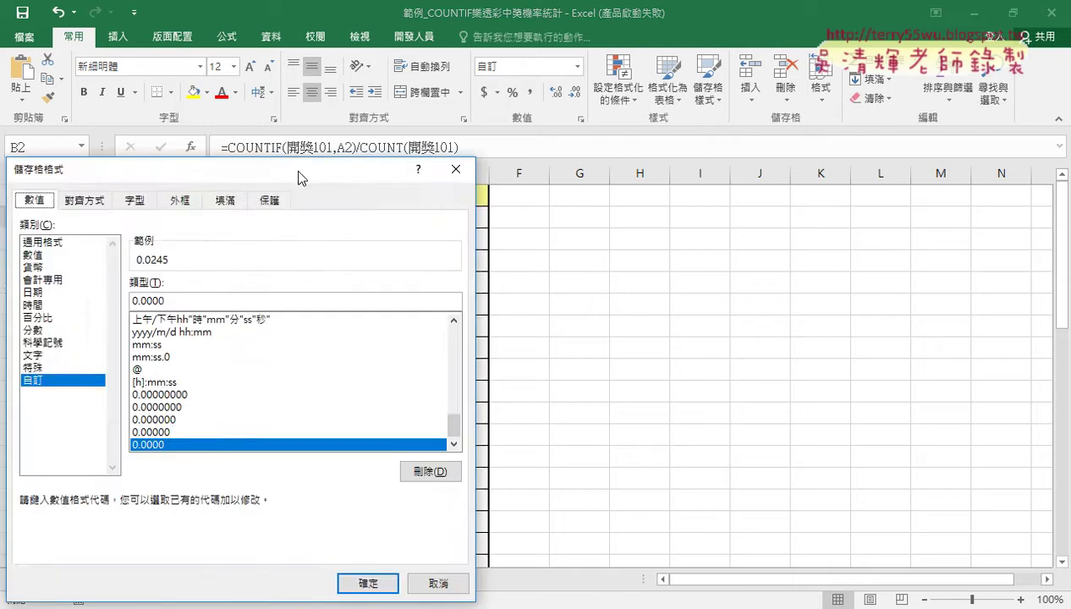
pyautogui.moveTo(300, 165); pyautogui.dragTo(642, 89)
pyautogui.click(385, 251)
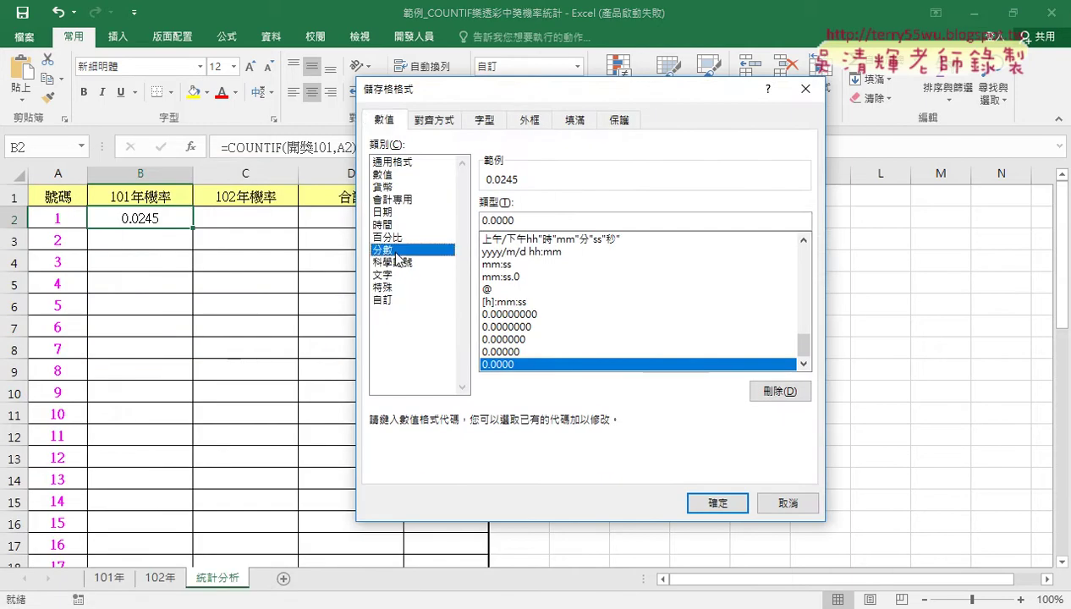
pyautogui.click(804, 294)
pyautogui.click(803, 295)
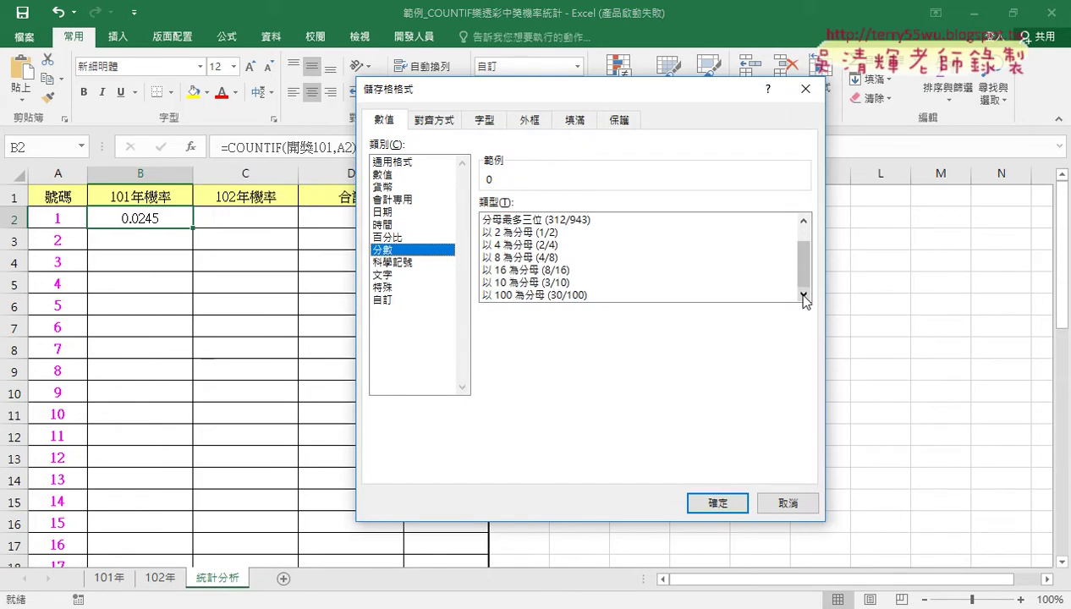
pyautogui.click(597, 297)
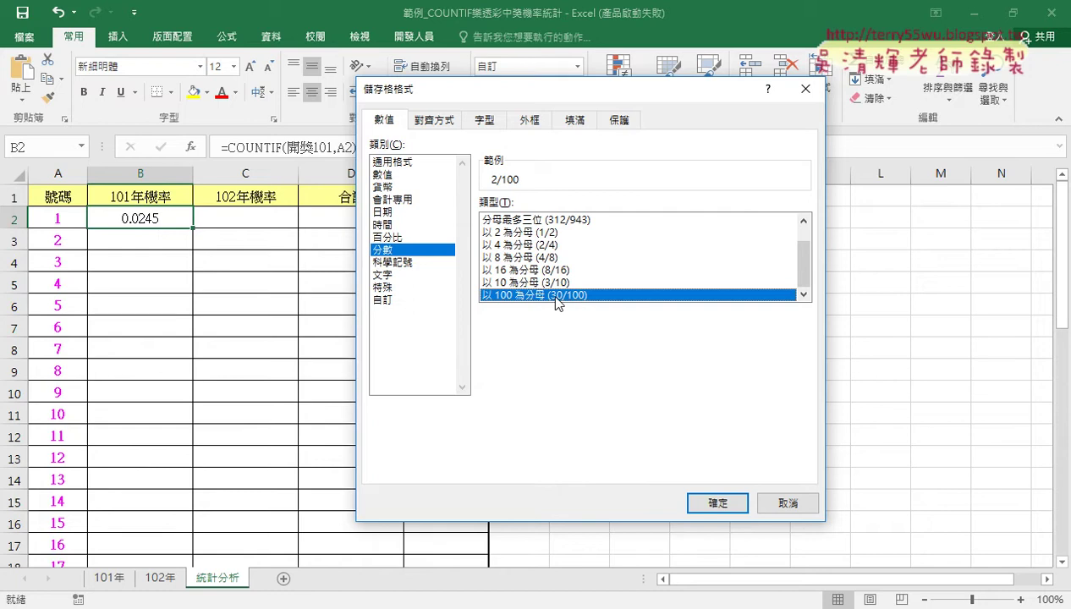
pyautogui.click(392, 301)
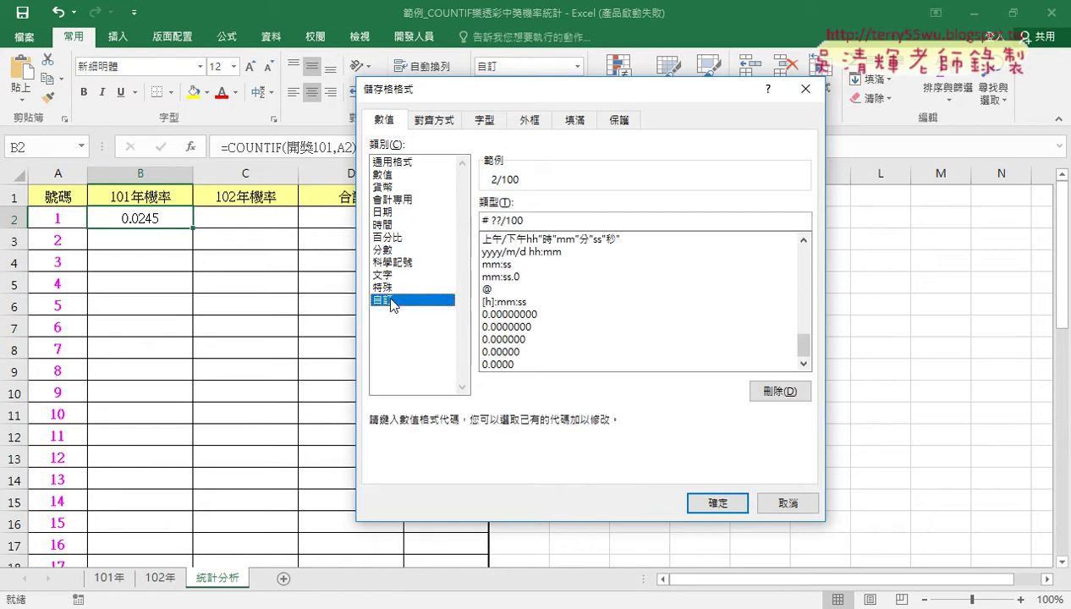
pyautogui.write('0')
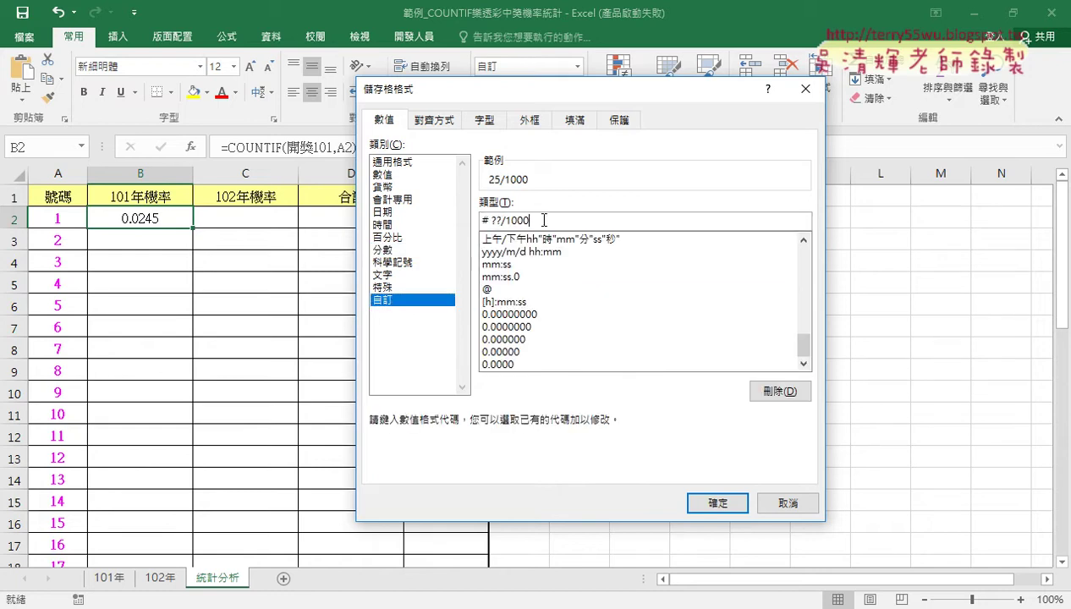
pyautogui.write('0')
pyautogui.click(716, 499)
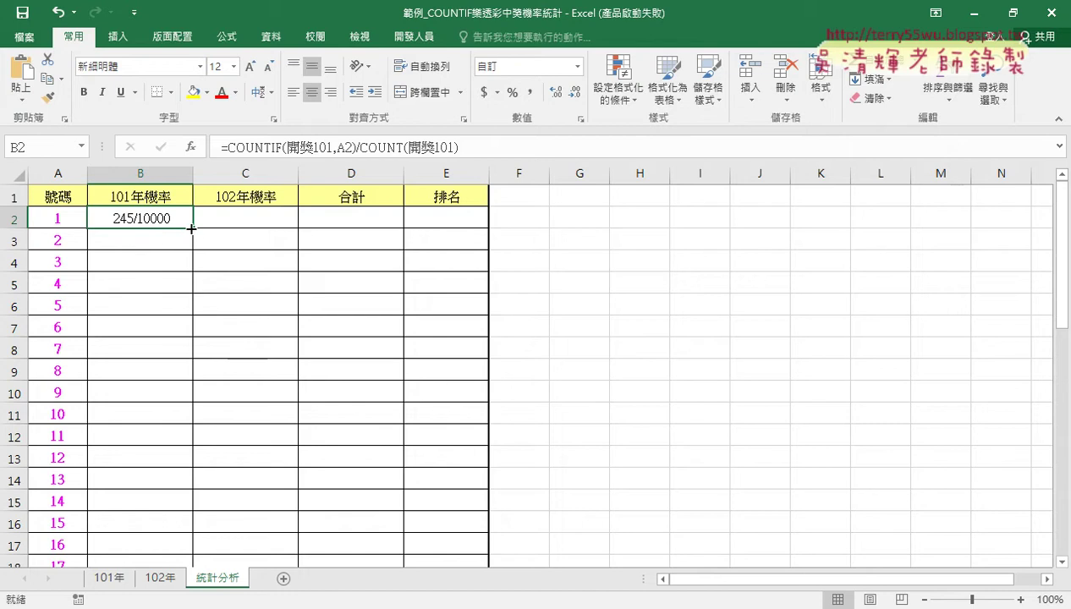
# - Fill B2's formula down column B and select its formula text
pyautogui.doubleClick(192, 229)
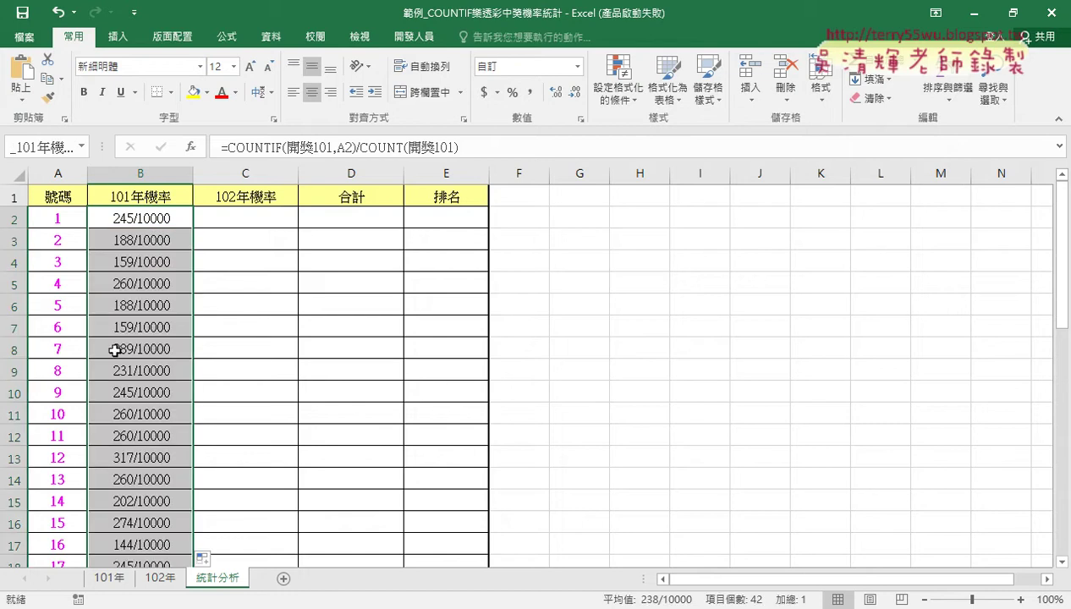
pyautogui.click(148, 217)
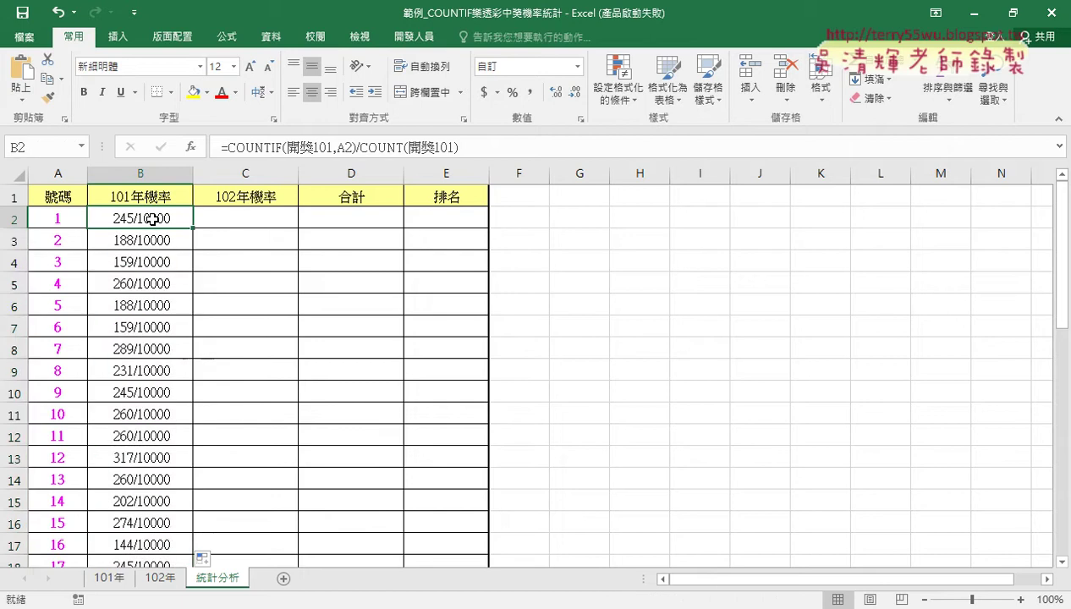
pyautogui.moveTo(466, 148); pyautogui.dragTo(222, 149)
# - Copy B2's formula text from the formula bar without changing B2
pyautogui.rightClick(269, 149)
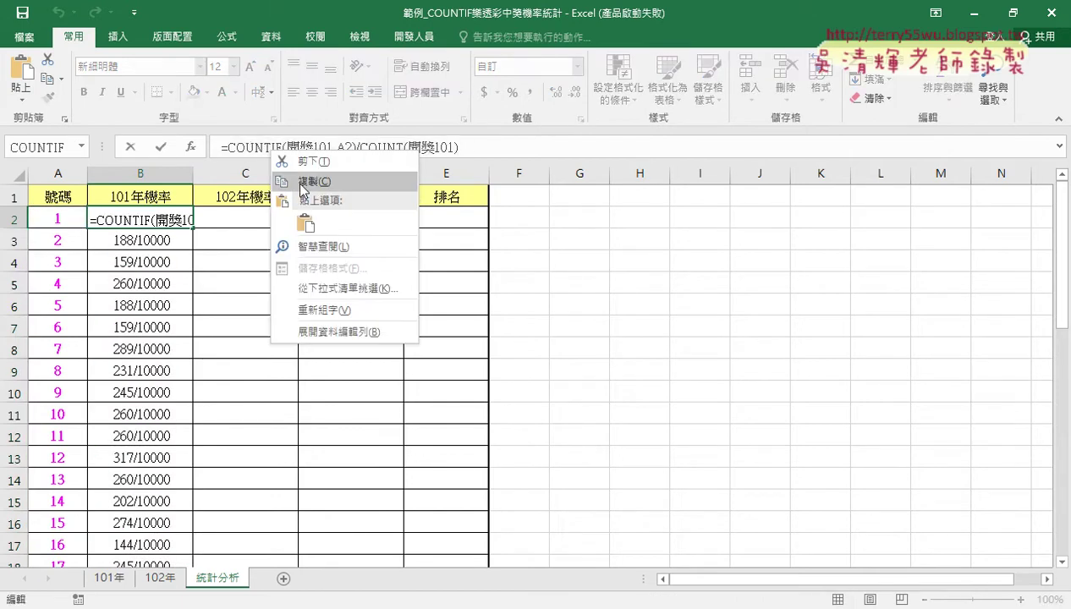
pyautogui.press('Escape')
pyautogui.click(132, 147)
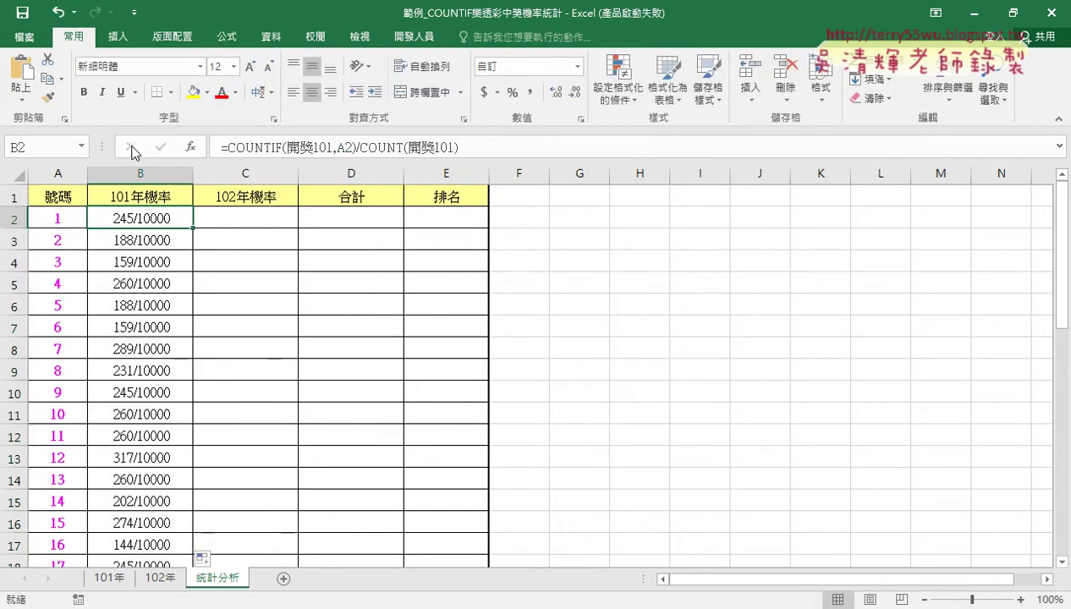
# - Paste the formula into C2 and change both 開獎101 names to 開獎102, giving 0.020604396
pyautogui.click(241, 215)
pyautogui.click(248, 146)
pyautogui.rightClick(248, 145)
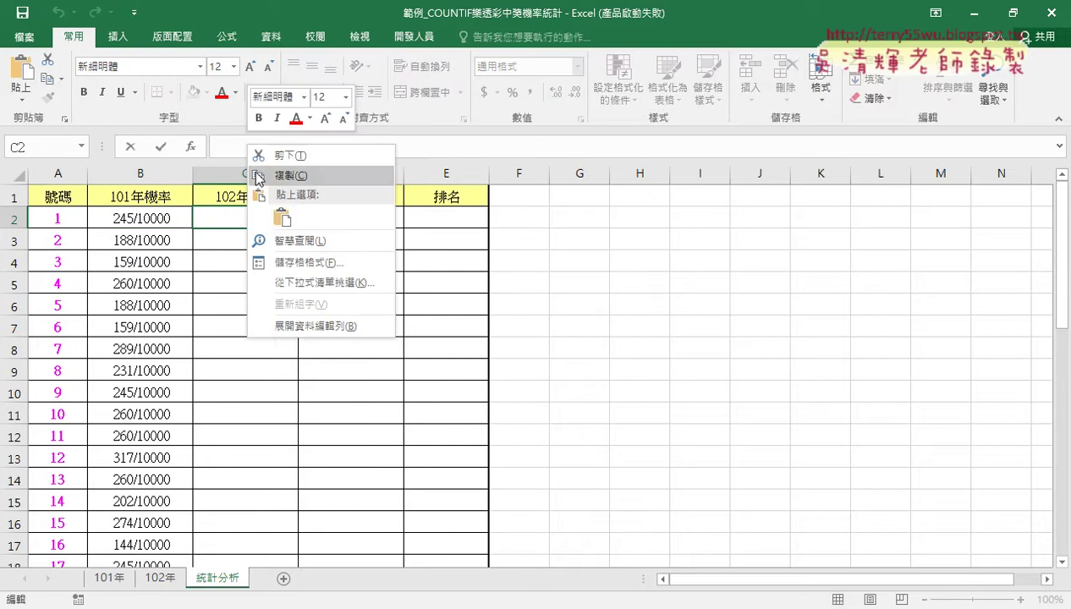
pyautogui.click(276, 213)
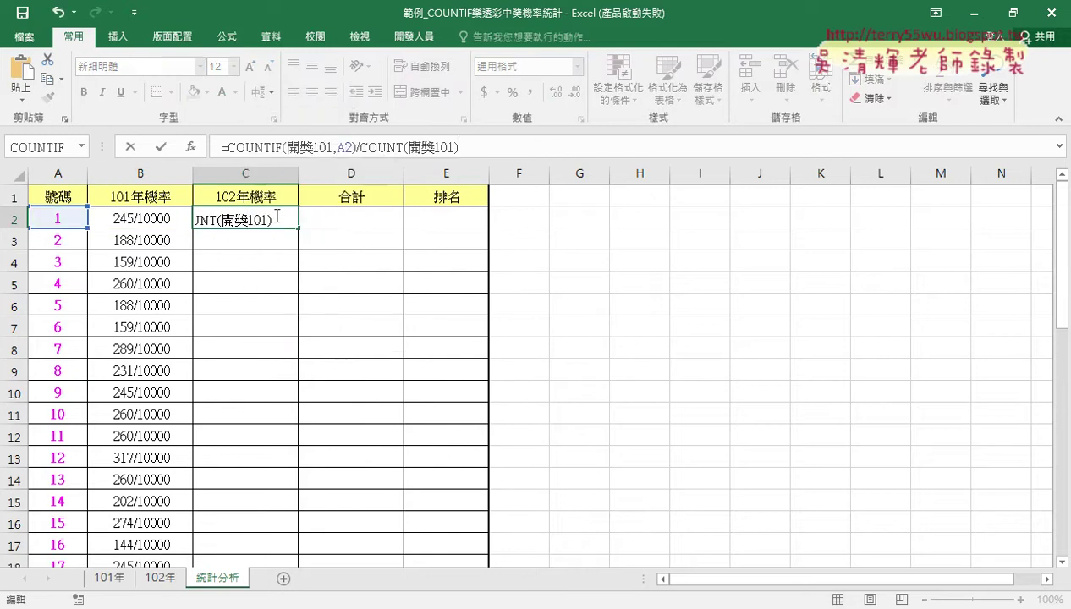
pyautogui.click(329, 147)
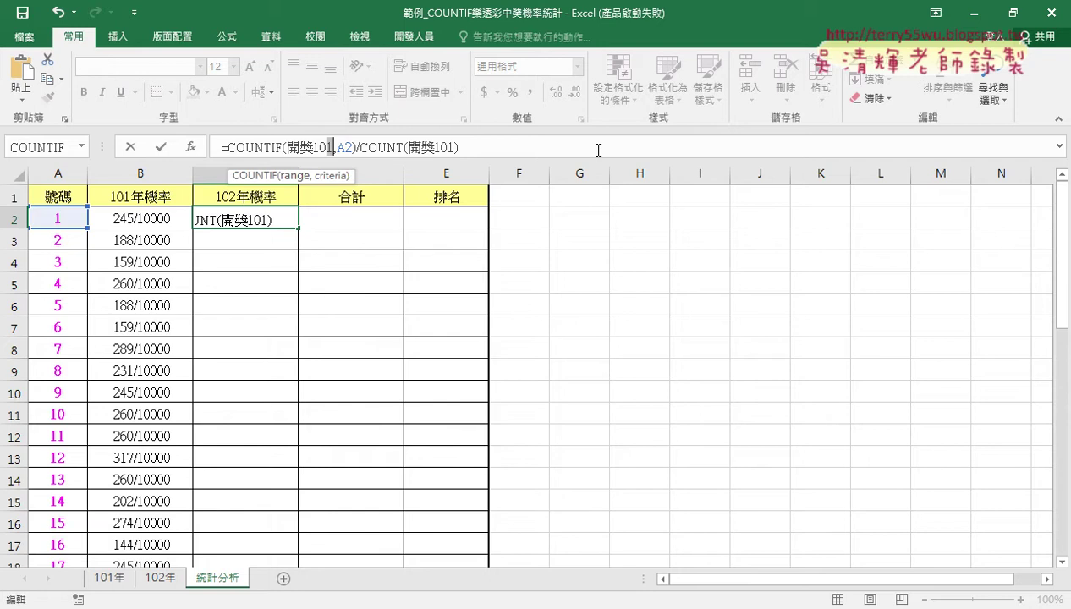
pyautogui.write('2')
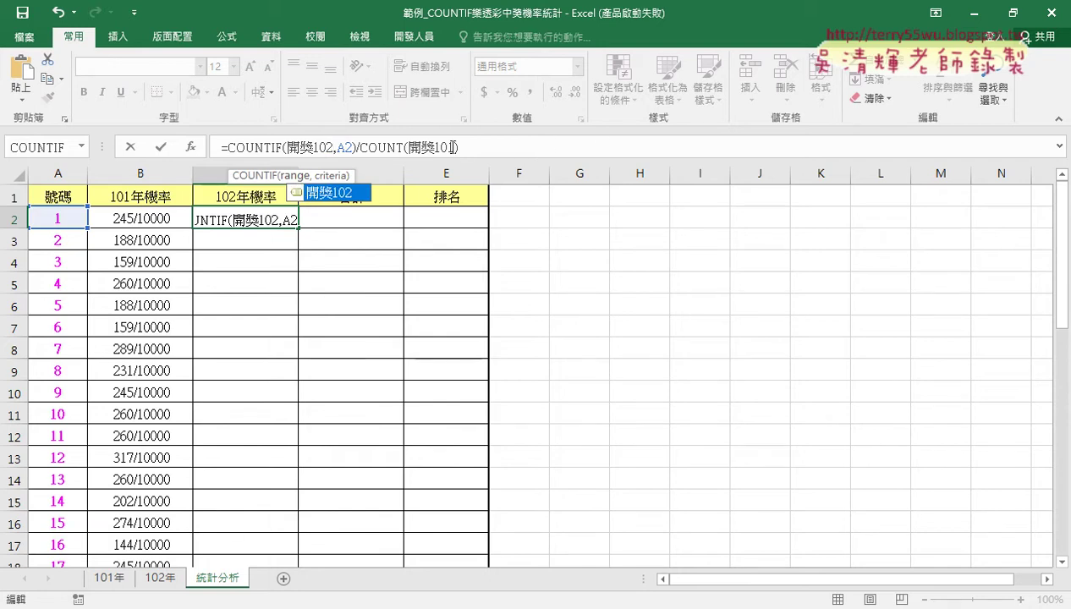
pyautogui.click(448, 147)
pyautogui.write('2')
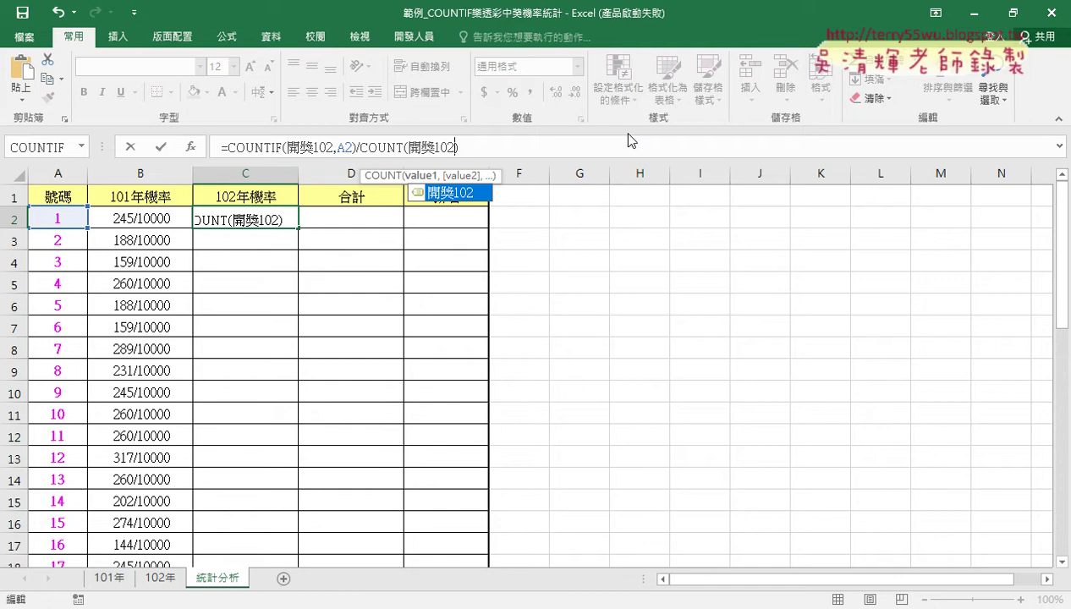
pyautogui.click(161, 147)
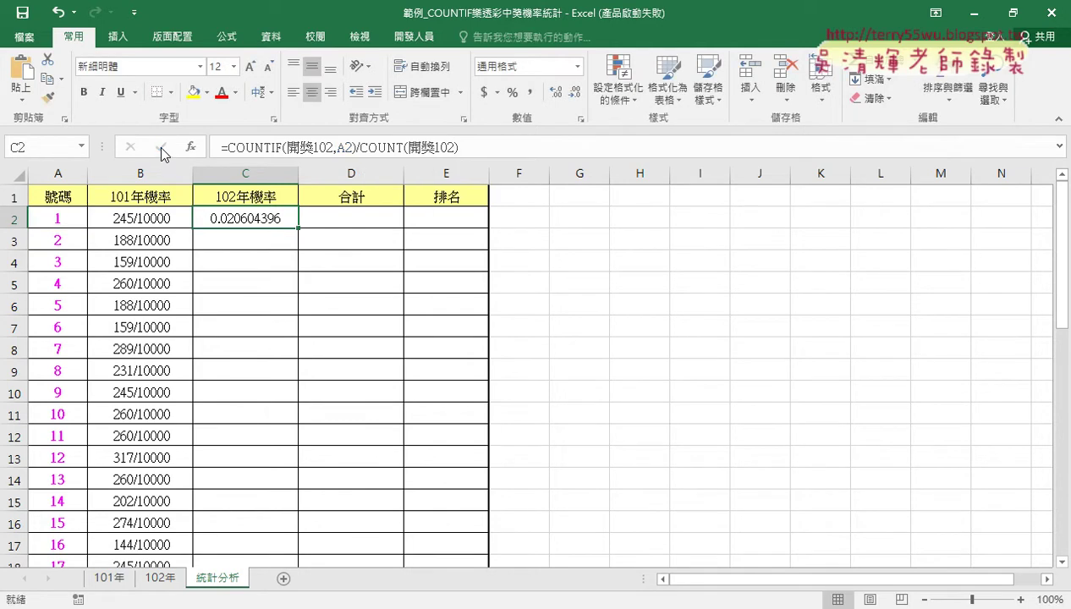
pyautogui.click(138, 218)
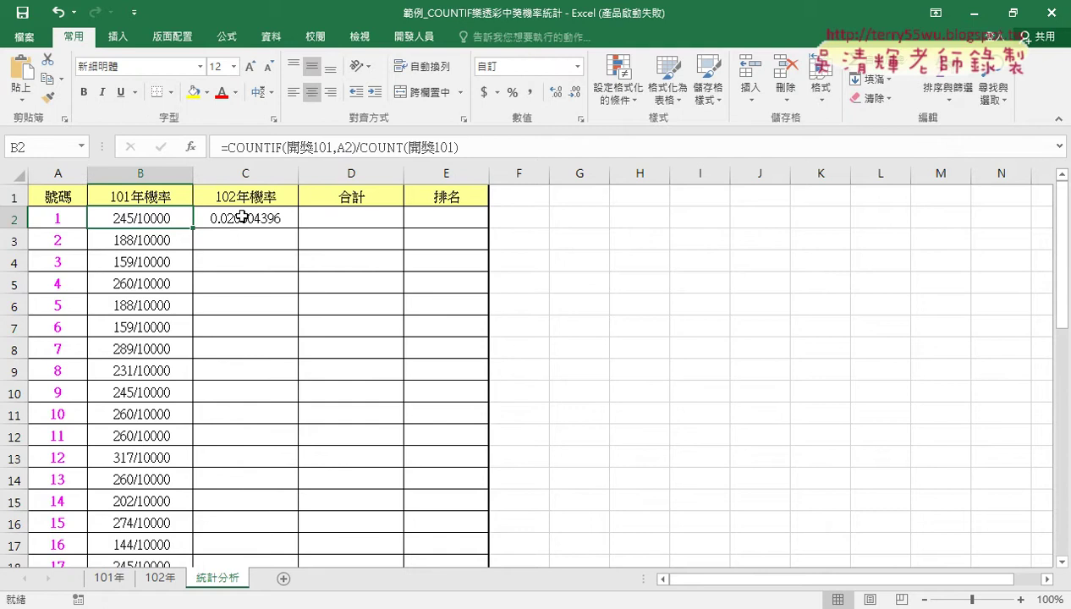
# - Copy B2's fraction format to C2 with Format Painter and fill C2 down column C
pyautogui.click(50, 101)
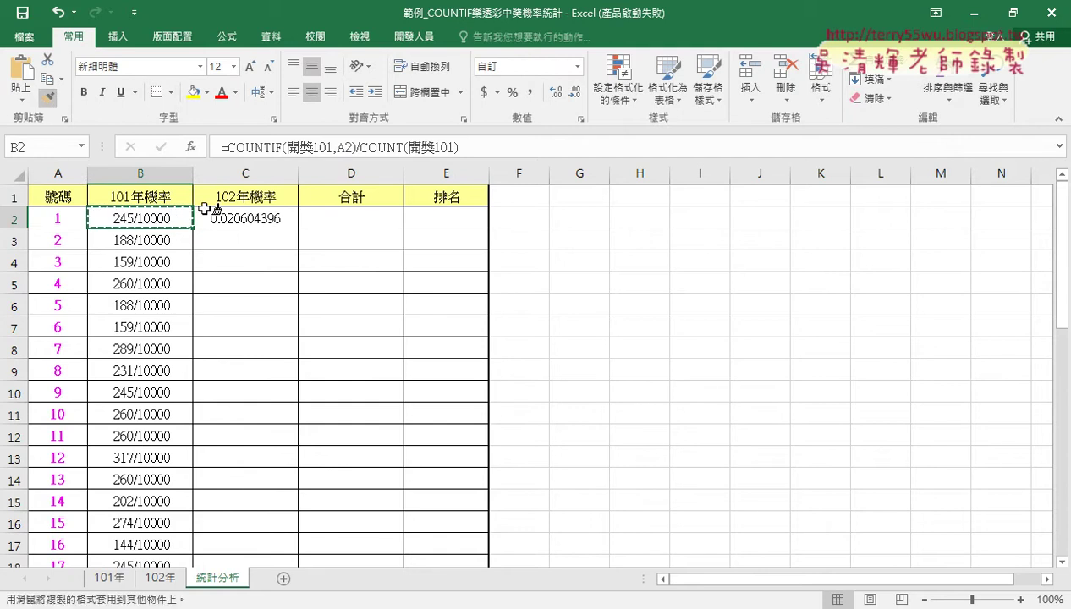
pyautogui.click(254, 217)
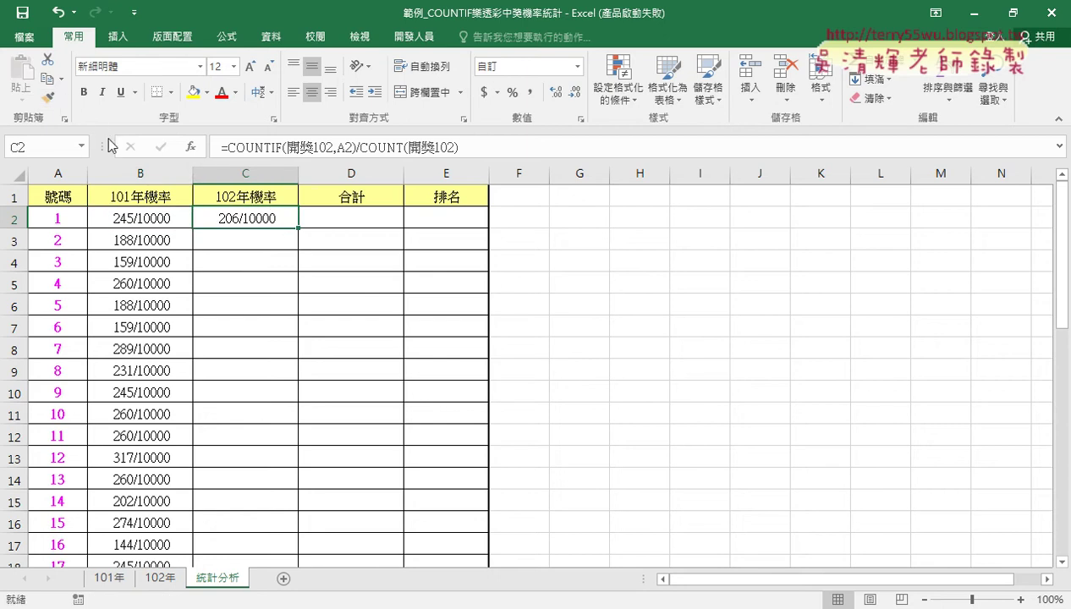
pyautogui.doubleClick(297, 227)
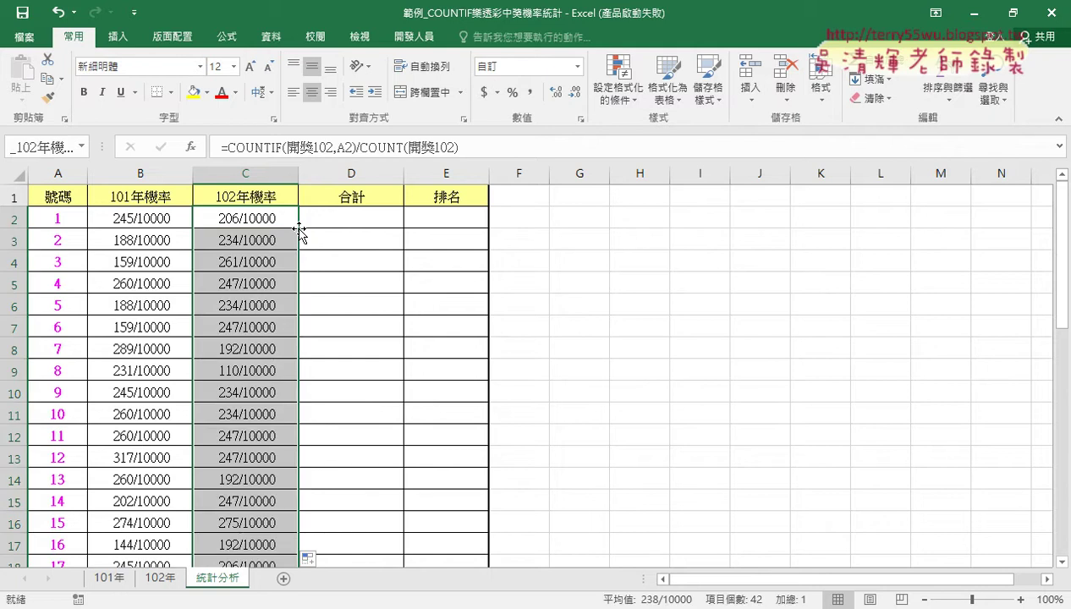
pyautogui.click(152, 219)
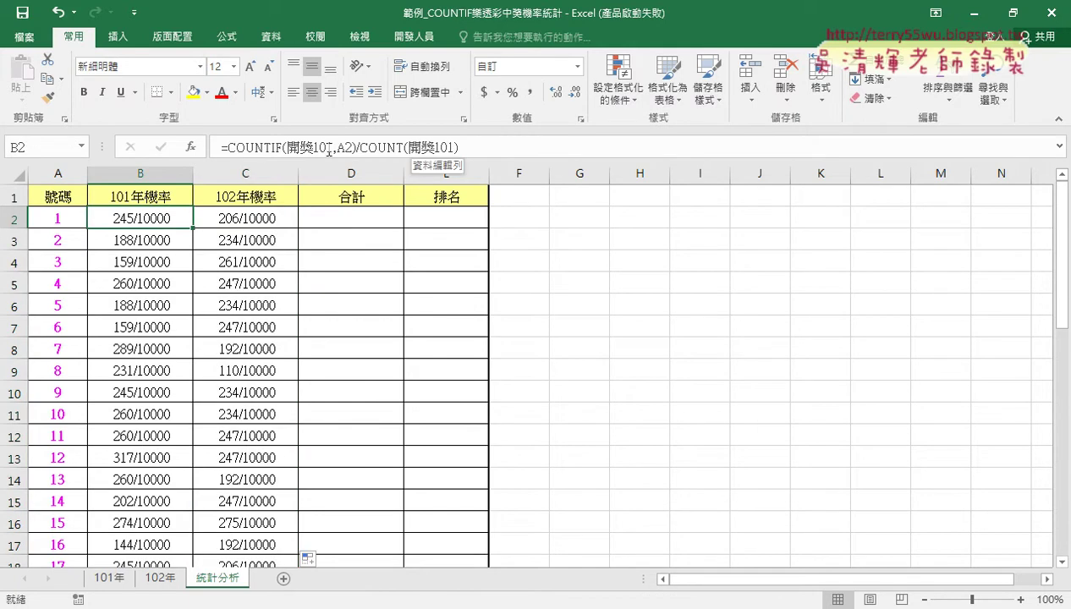
# - Replace A2 with the 號碼 name in B2: =COUNTIF(開獎101,號碼)/COUNT(開獎101)
pyautogui.click(163, 241)
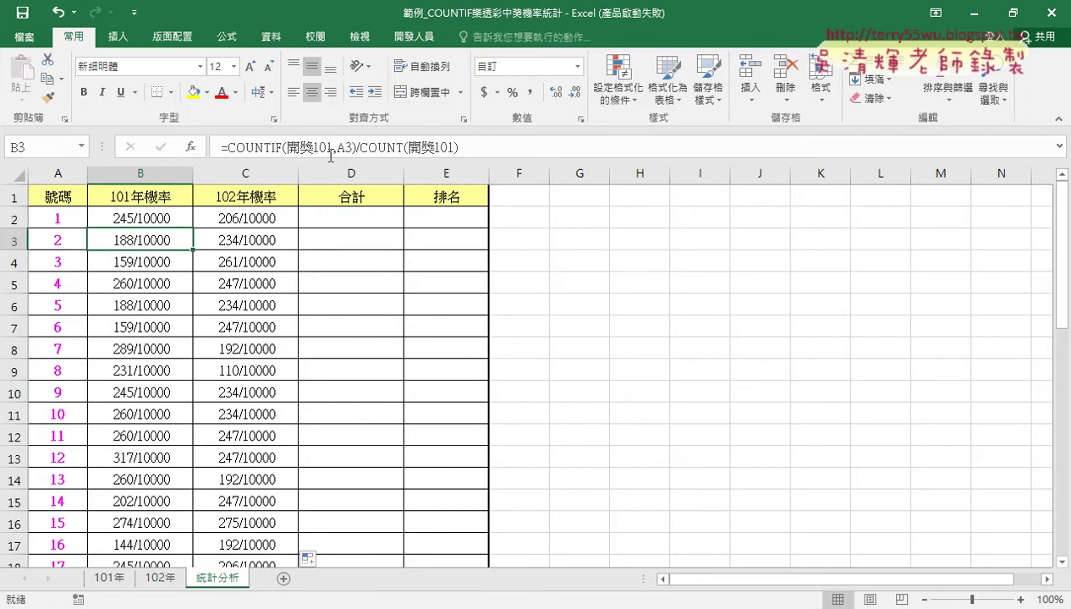
pyautogui.click(155, 265)
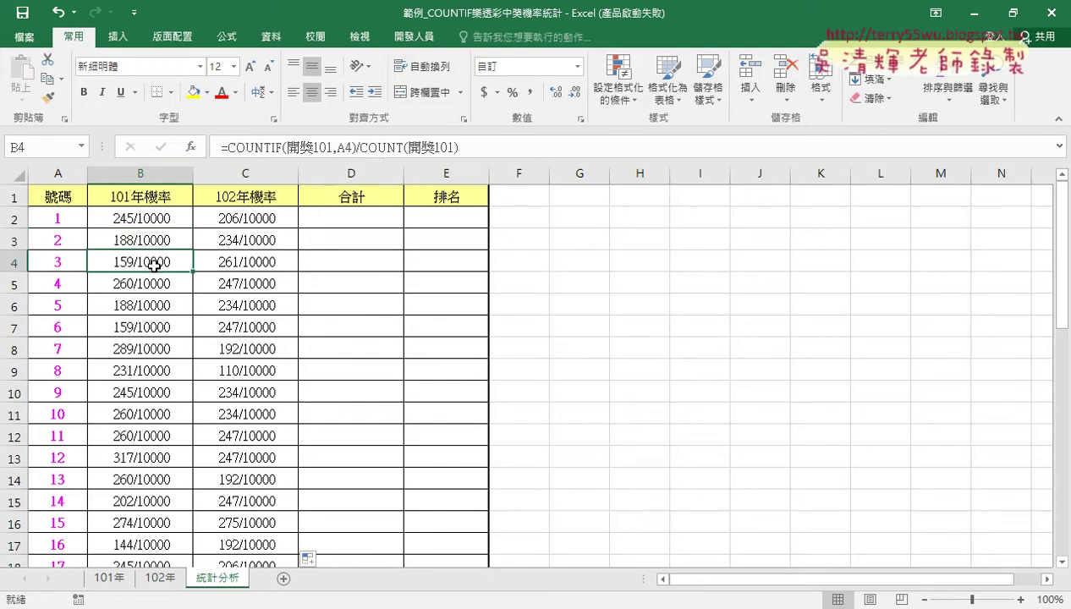
pyautogui.click(153, 217)
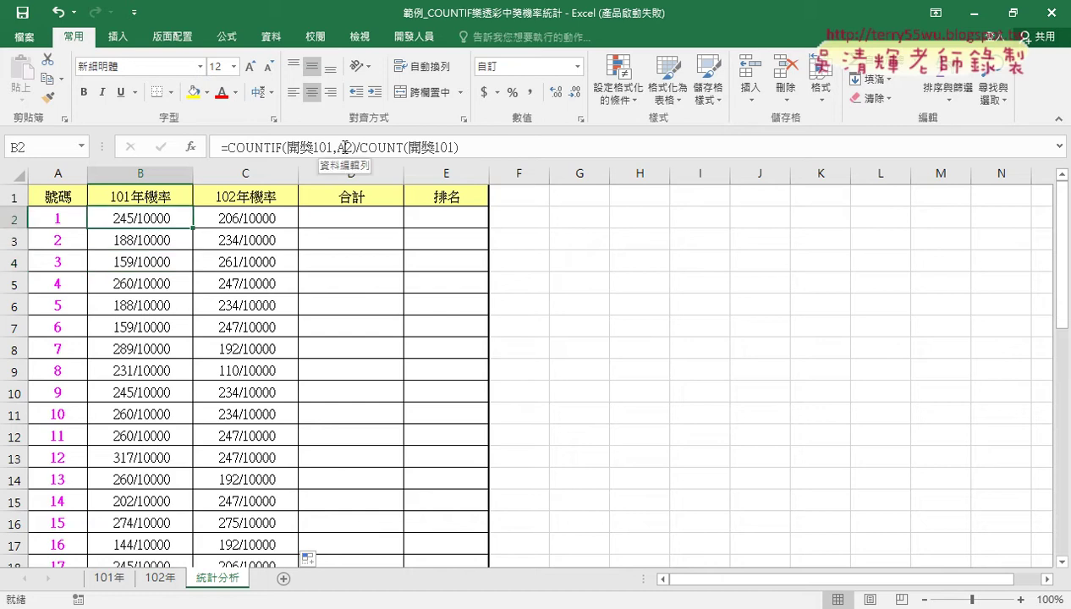
pyautogui.doubleClick(347, 147)
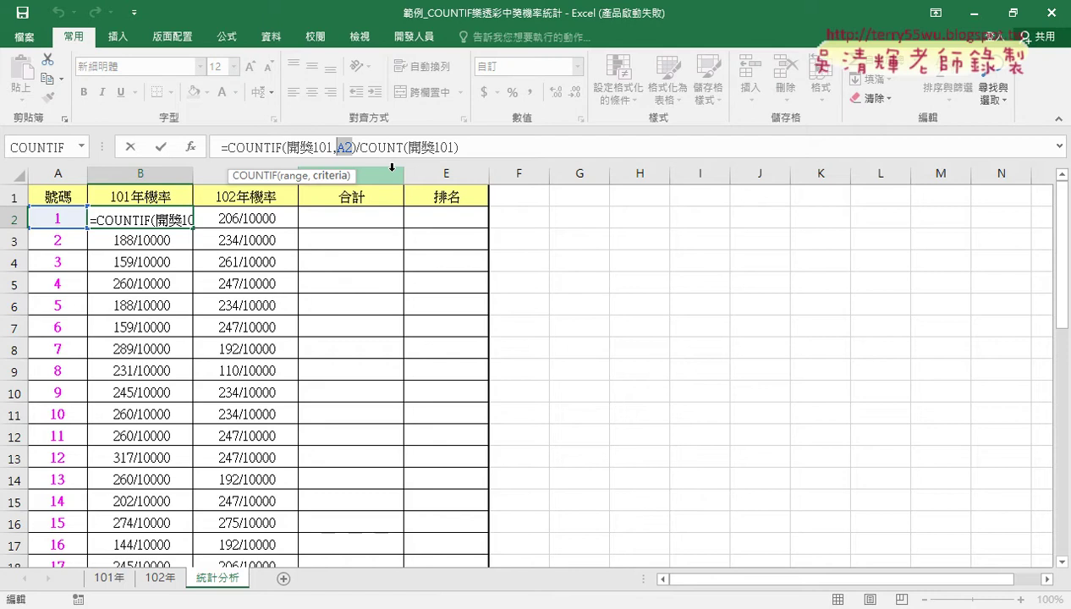
pyautogui.press('Delete')
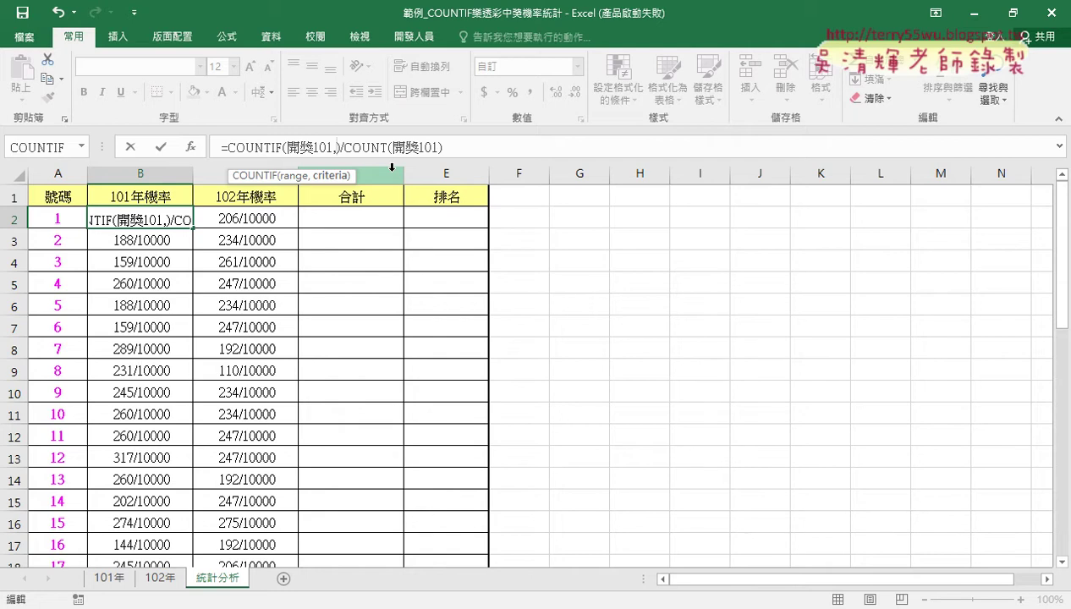
pyautogui.press('F3')
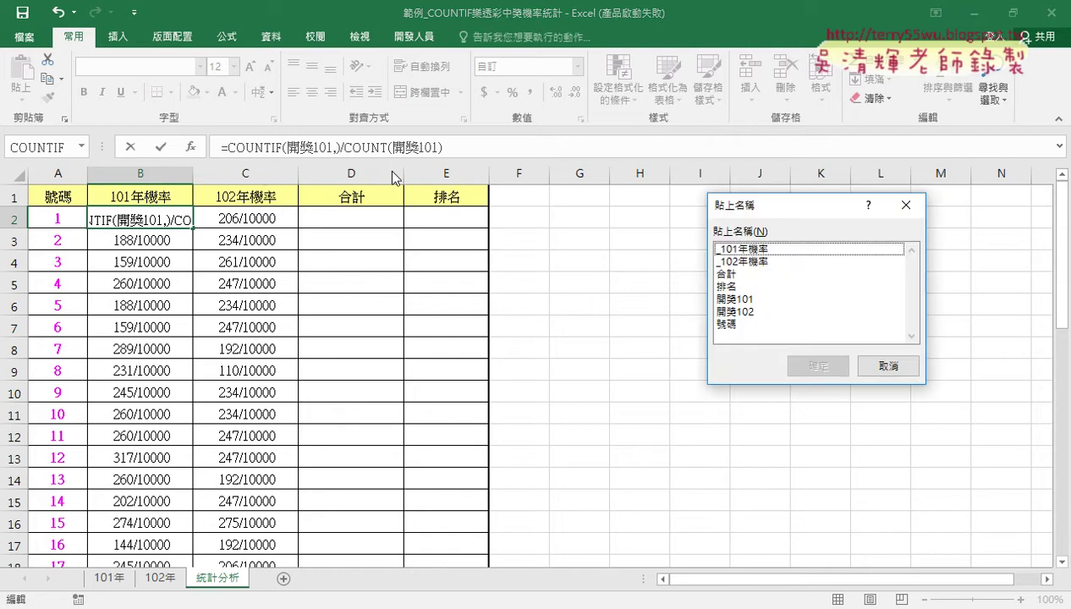
pyautogui.doubleClick(740, 328)
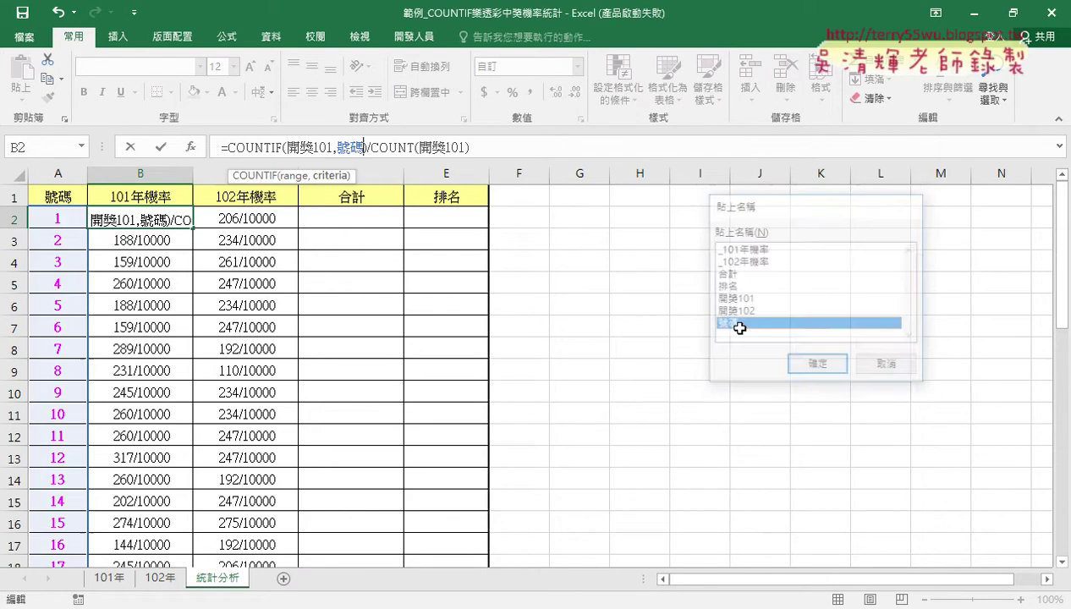
pyautogui.click(160, 146)
# - Refill the updated formula down column B and check it in B3 and B4
pyautogui.doubleClick(190, 226)
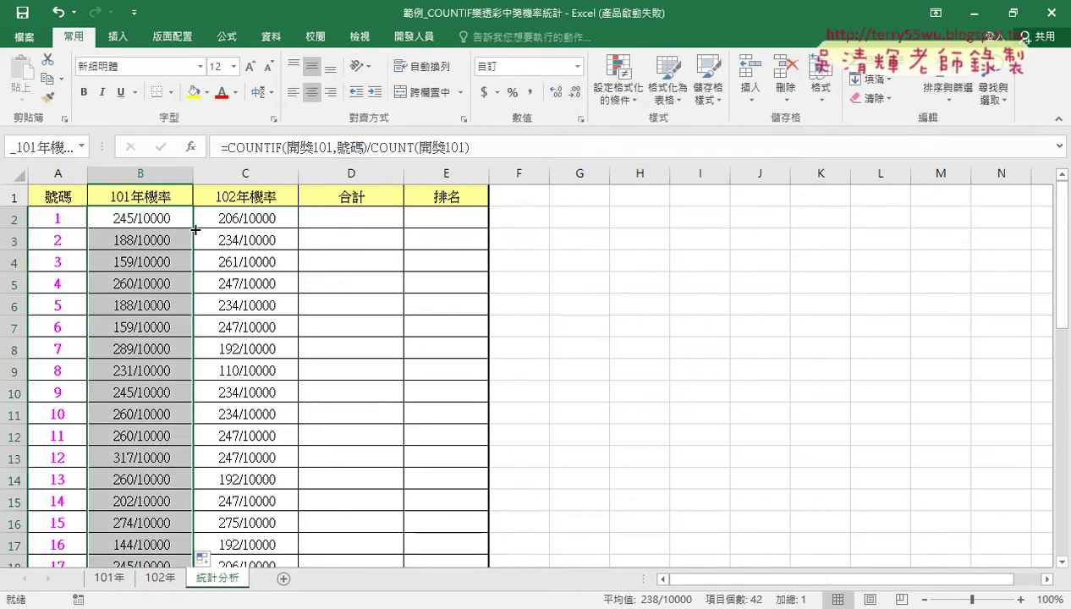
pyautogui.click(132, 219)
pyautogui.click(137, 240)
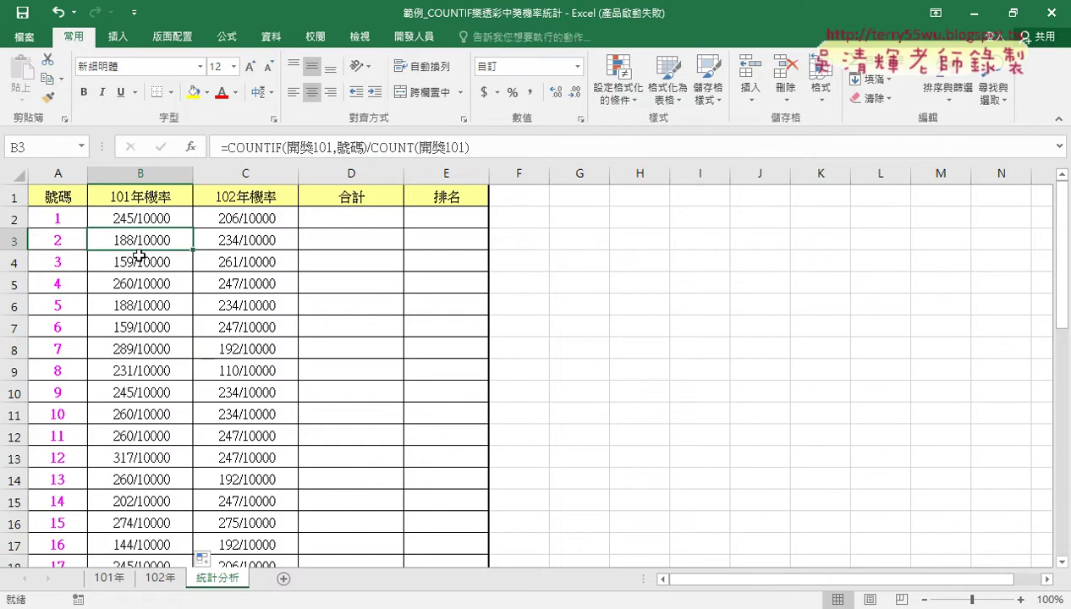
pyautogui.click(135, 260)
pyautogui.click(147, 218)
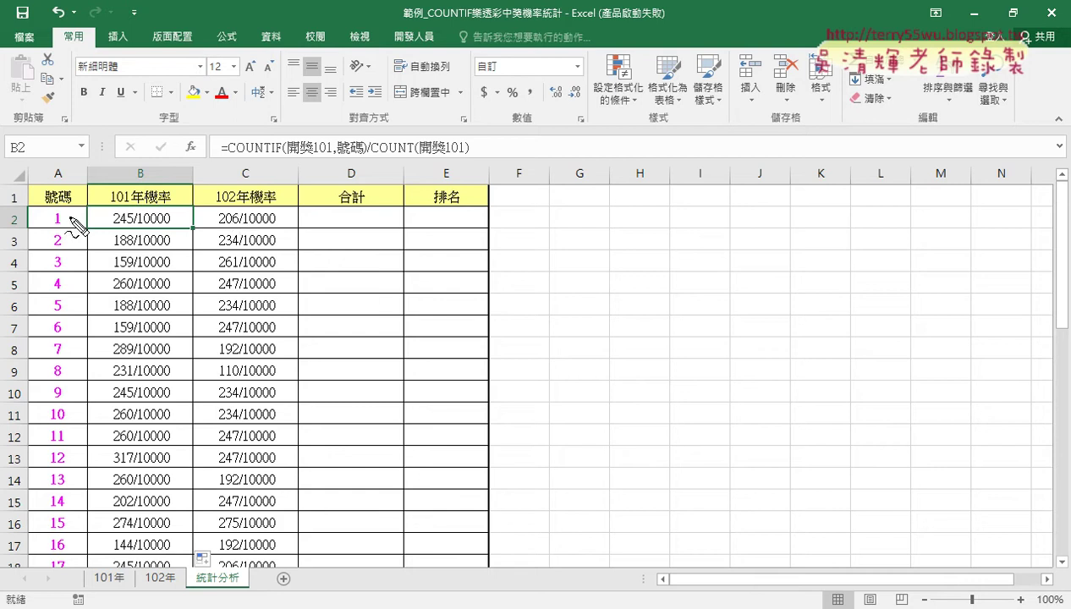
# - Select cells and parts of B2's formula text to review the 101年機率 formula, then cancel
pyautogui.moveTo(56, 338)
pyautogui.mouseDown()
pyautogui.moveTo(49, 269)
pyautogui.moveTo(91, 375)
pyautogui.moveTo(60, 280)
pyautogui.moveTo(66, 216)
pyautogui.mouseUp()
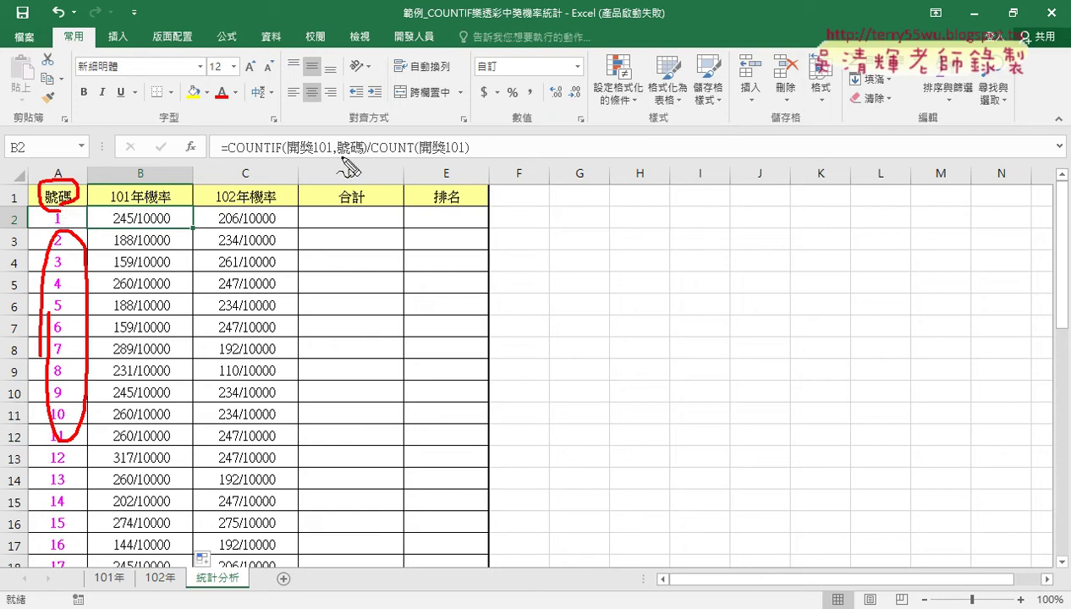
pyautogui.moveTo(337, 156); pyautogui.dragTo(365, 155)
pyautogui.moveTo(176, 229); pyautogui.dragTo(180, 230)
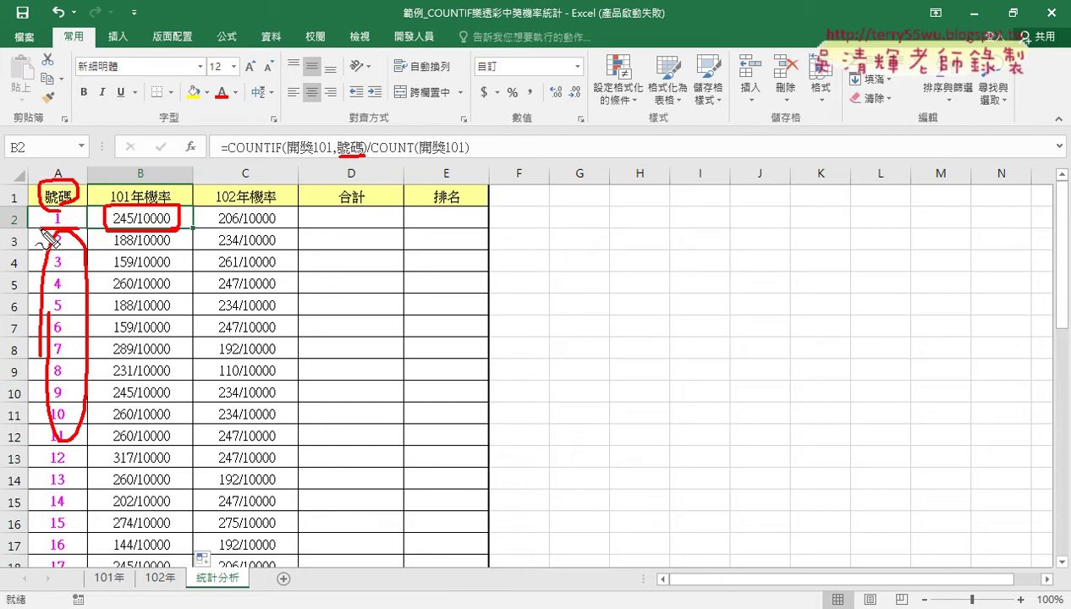
pyautogui.moveTo(38, 212); pyautogui.dragTo(78, 226)
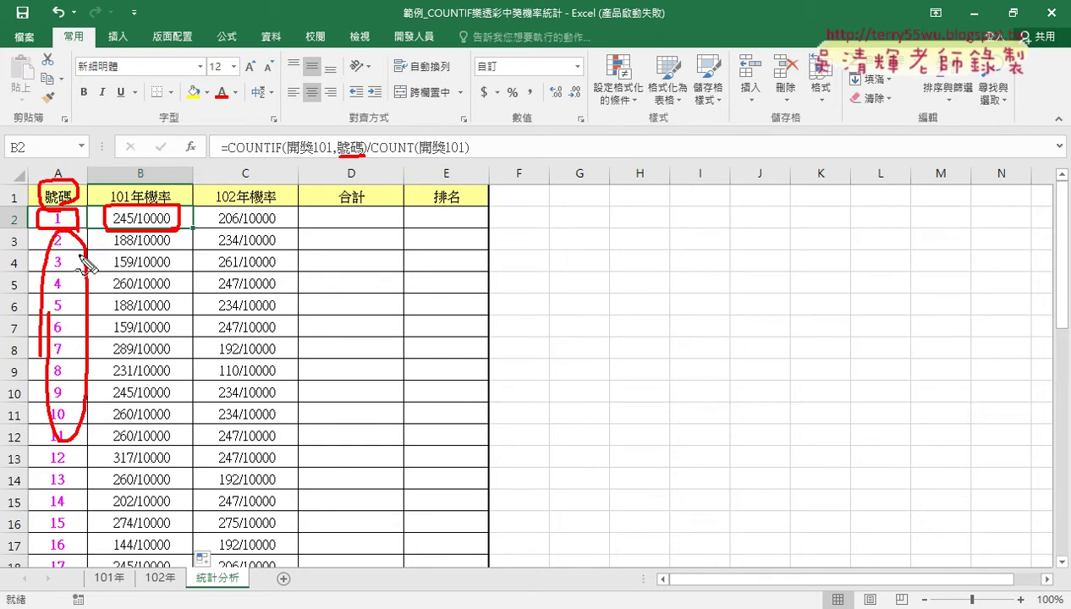
pyautogui.moveTo(340, 157); pyautogui.dragTo(366, 157)
pyautogui.press('Escape')
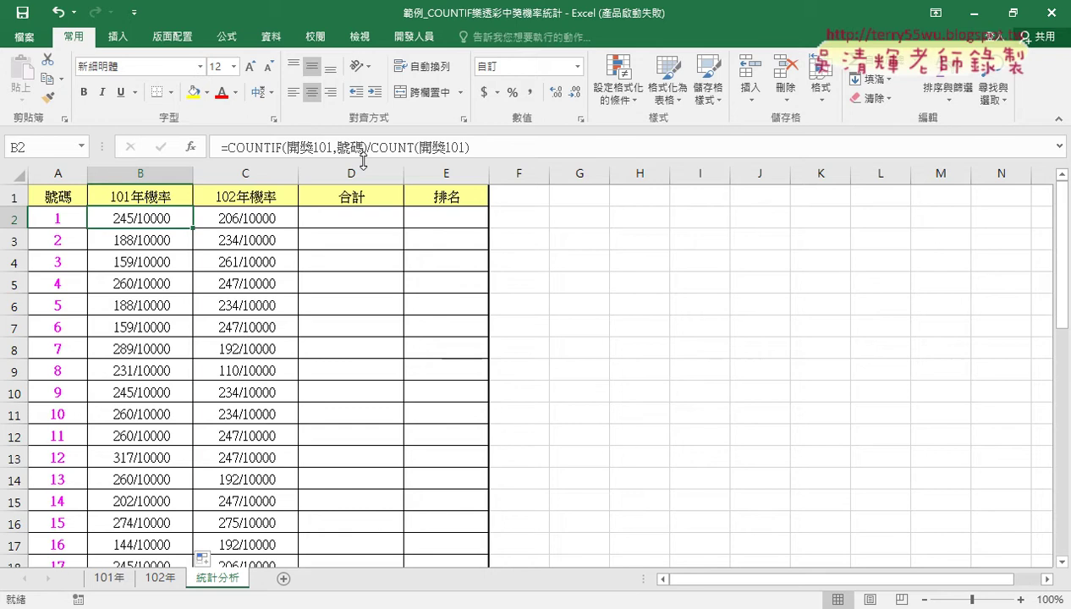
# - Change C2 to =COUNTIF(開獎102,號碼)/COUNT(開獎102) and fill it down column C
pyautogui.click(232, 219)
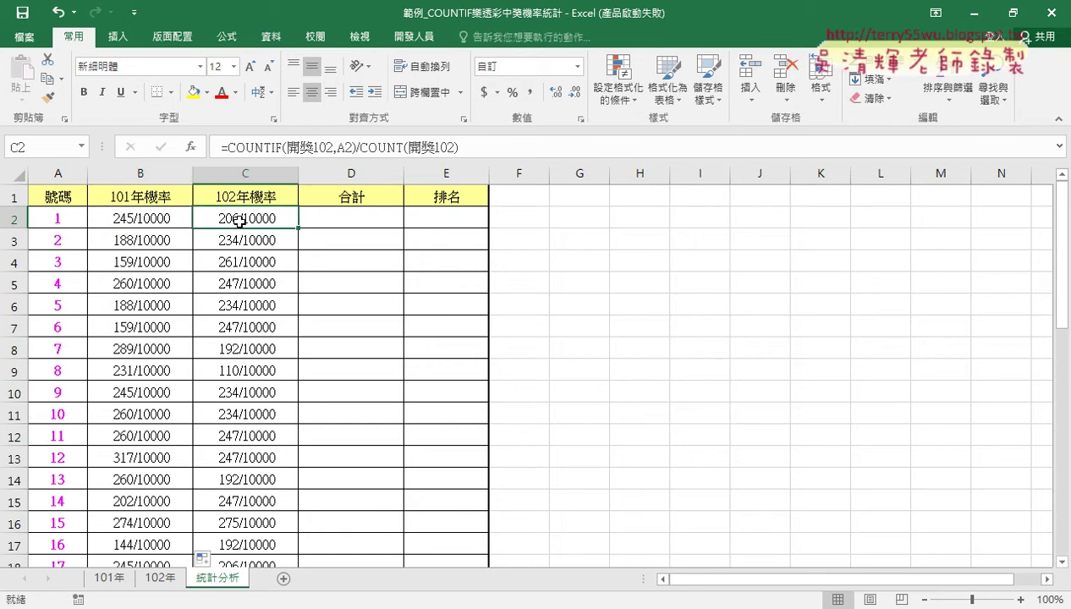
pyautogui.click(340, 147)
pyautogui.moveTo(338, 147); pyautogui.dragTo(354, 148)
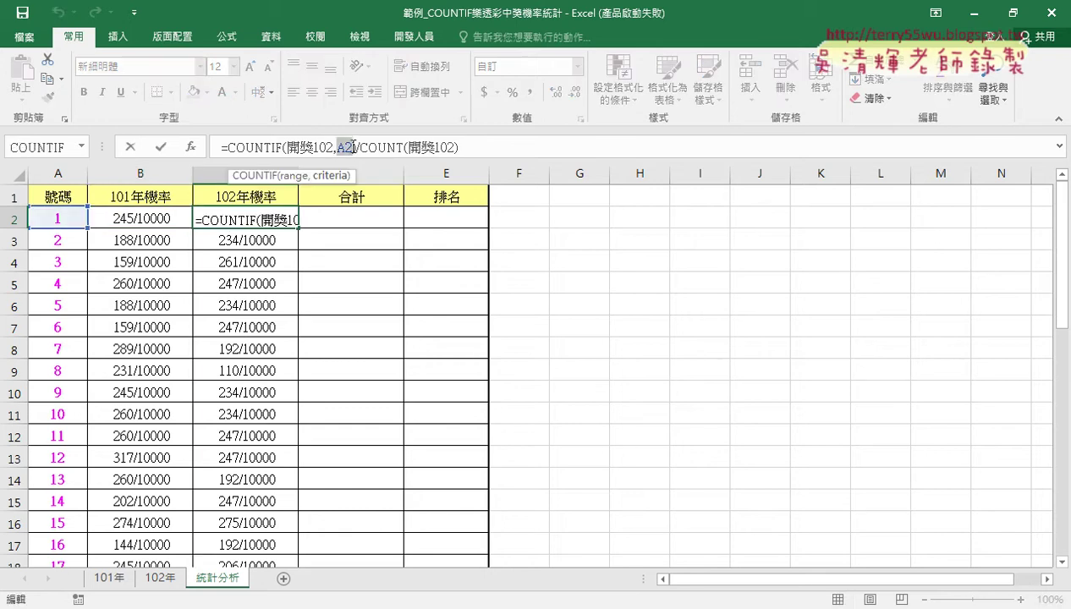
pyautogui.press('BackSpace')
pyautogui.press('F3')
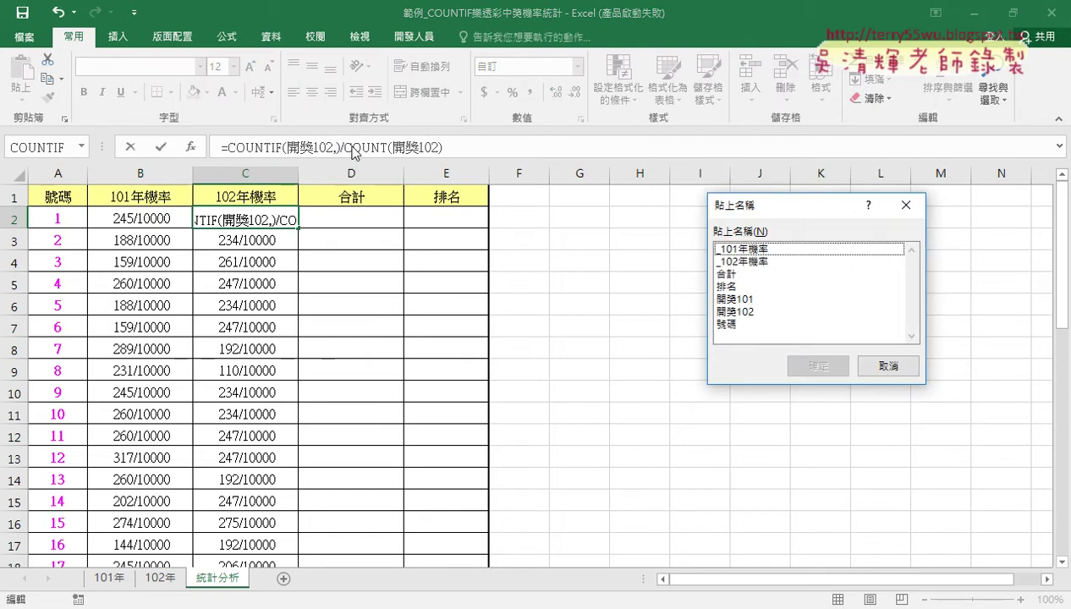
pyautogui.click(731, 327)
pyautogui.click(800, 363)
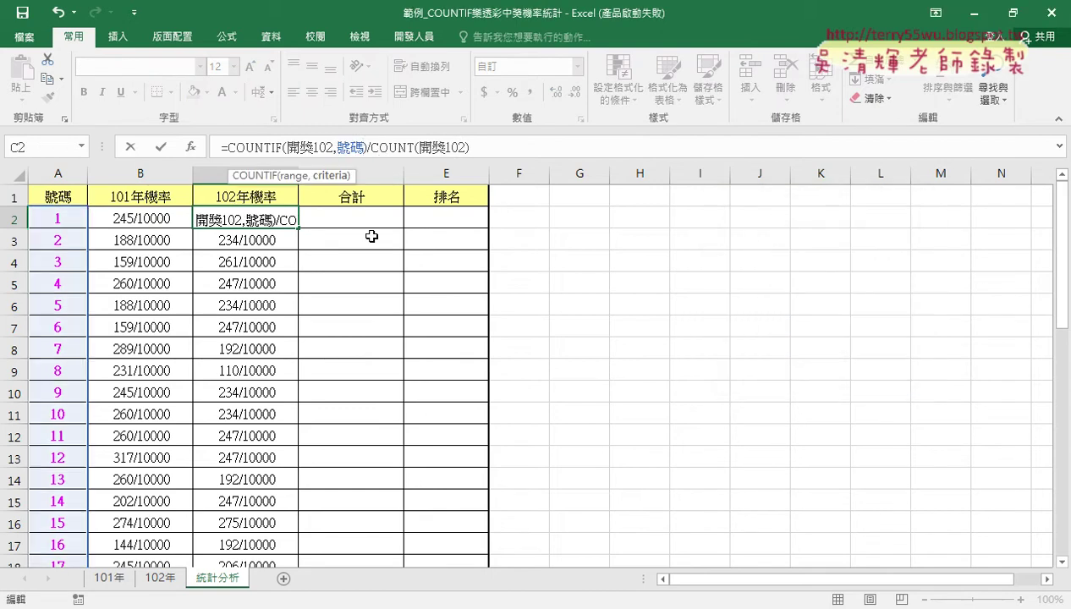
pyautogui.click(160, 147)
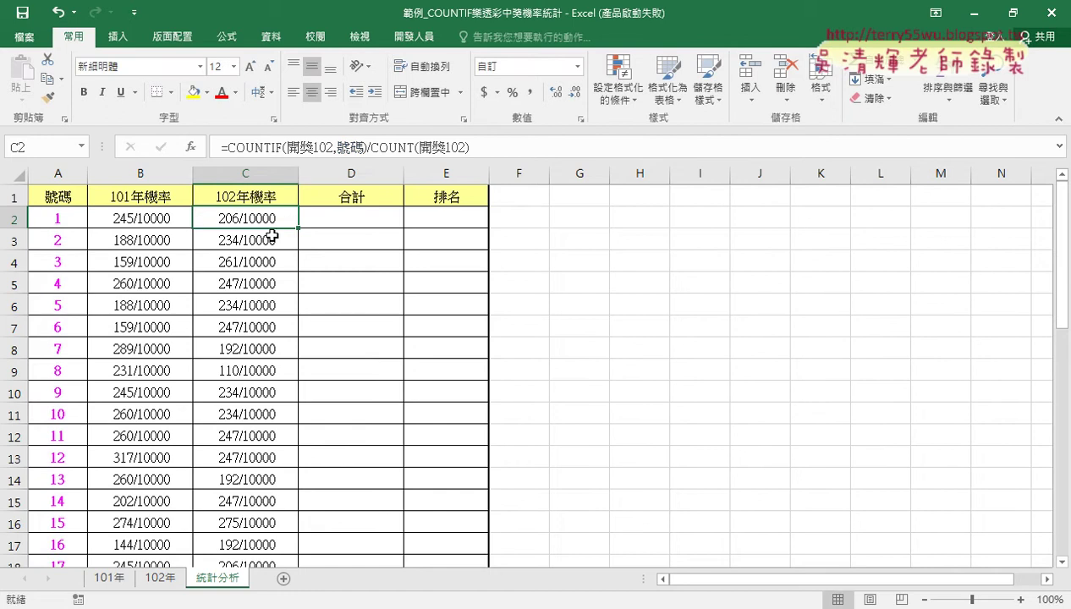
pyautogui.doubleClick(298, 227)
pyautogui.click(382, 218)
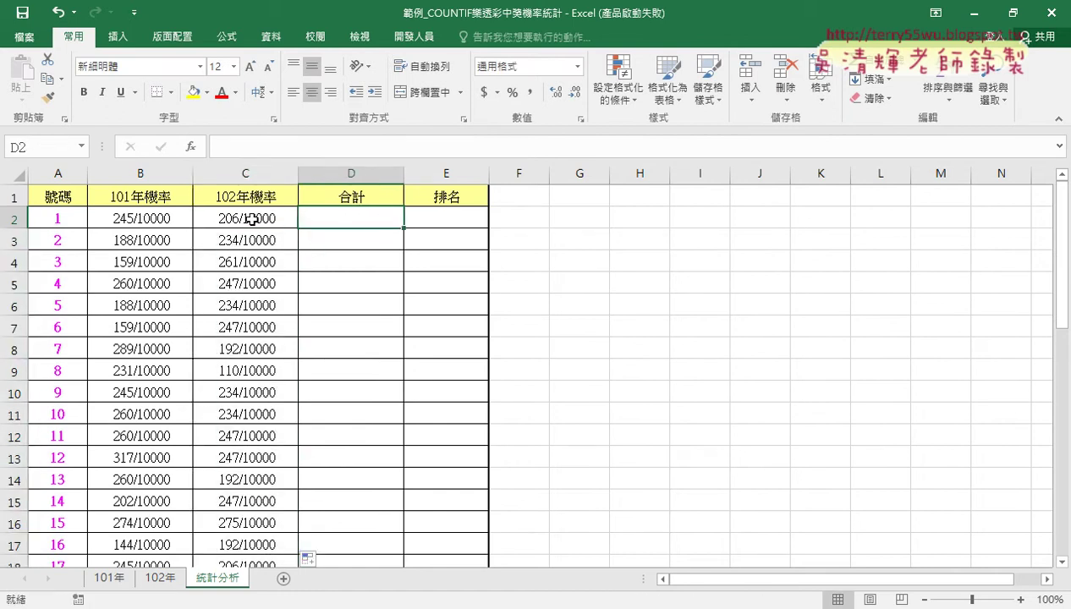
# - Enter =B2+C2 in D2 and fill it down the 合計 column
pyautogui.click(223, 148)
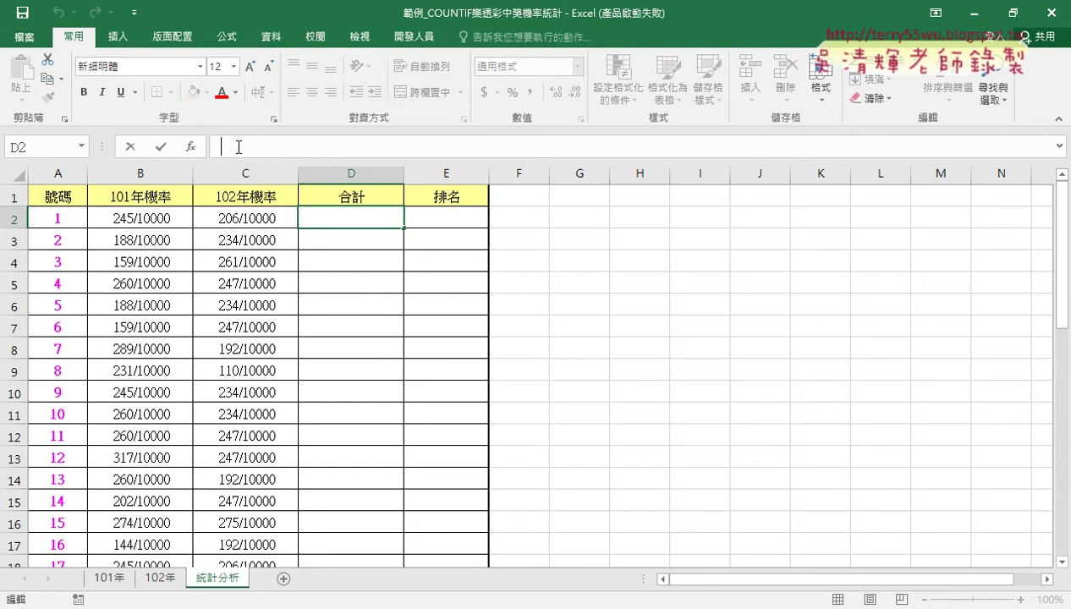
pyautogui.write('=')
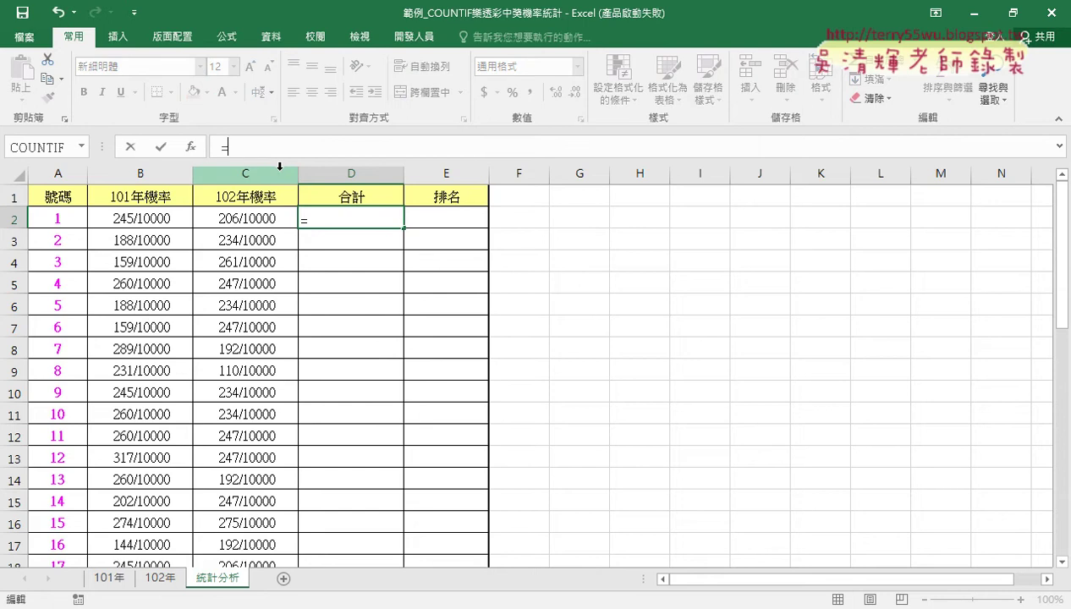
pyautogui.click(187, 218)
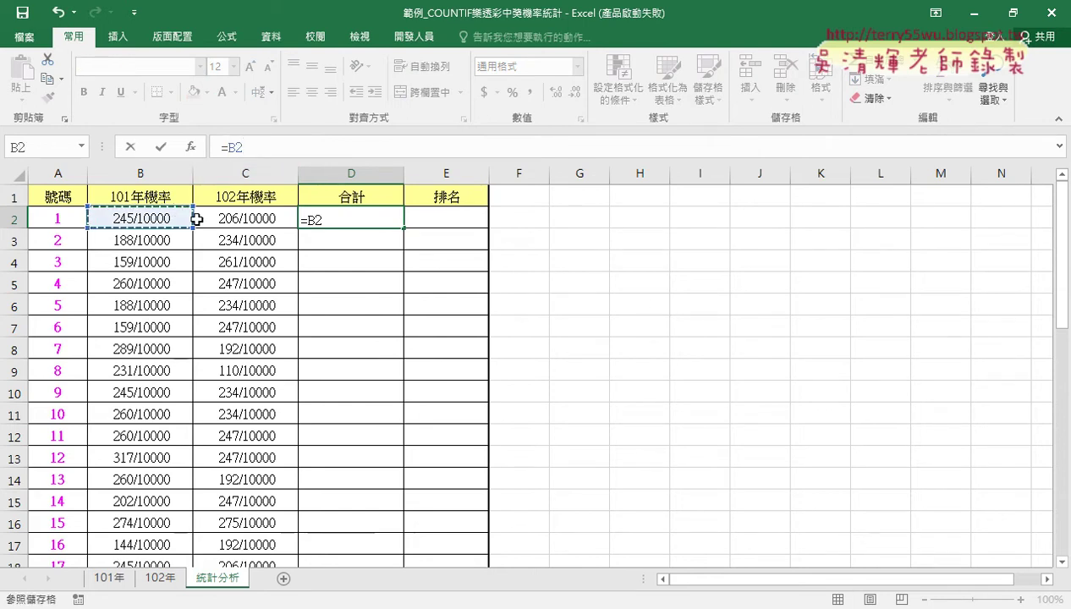
pyautogui.write('+')
pyautogui.click(237, 217)
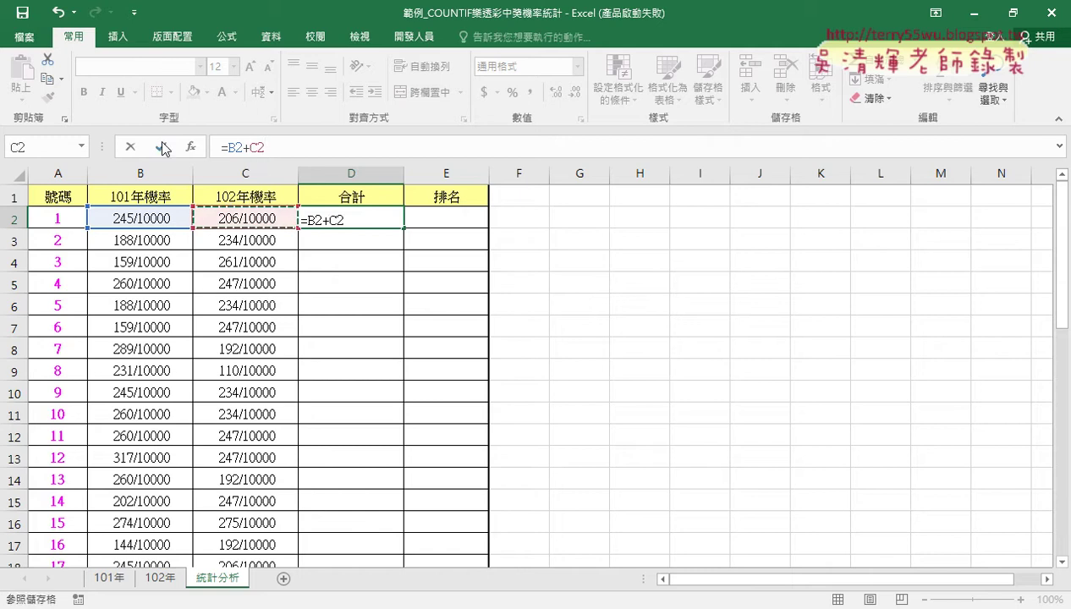
pyautogui.click(162, 147)
pyautogui.doubleClick(404, 226)
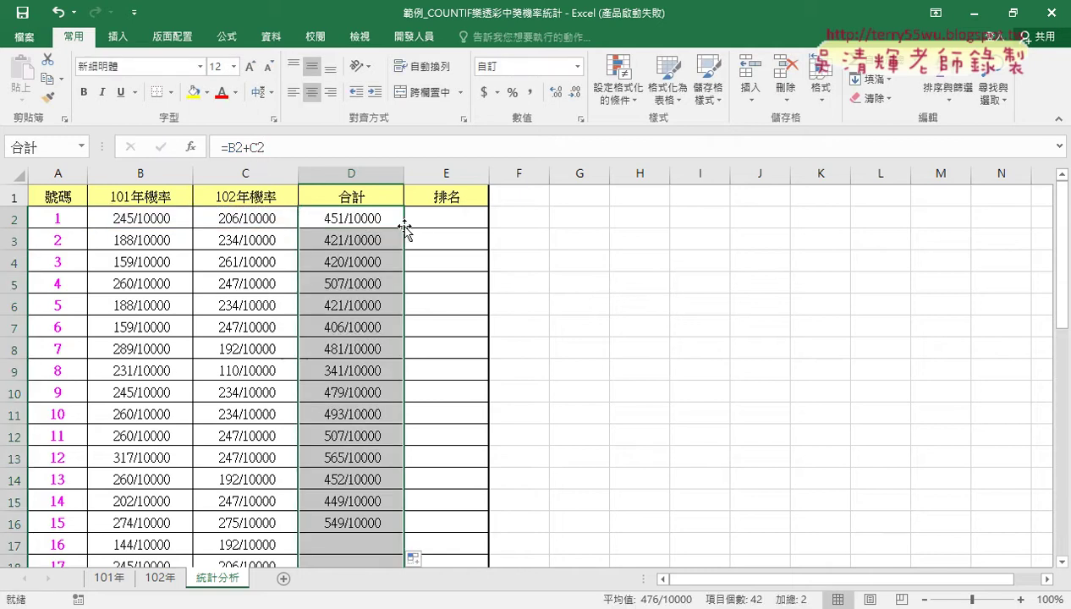
# - Check the copied total formula in D3, then clear the formula from D2
pyautogui.click(353, 239)
pyautogui.click(353, 229)
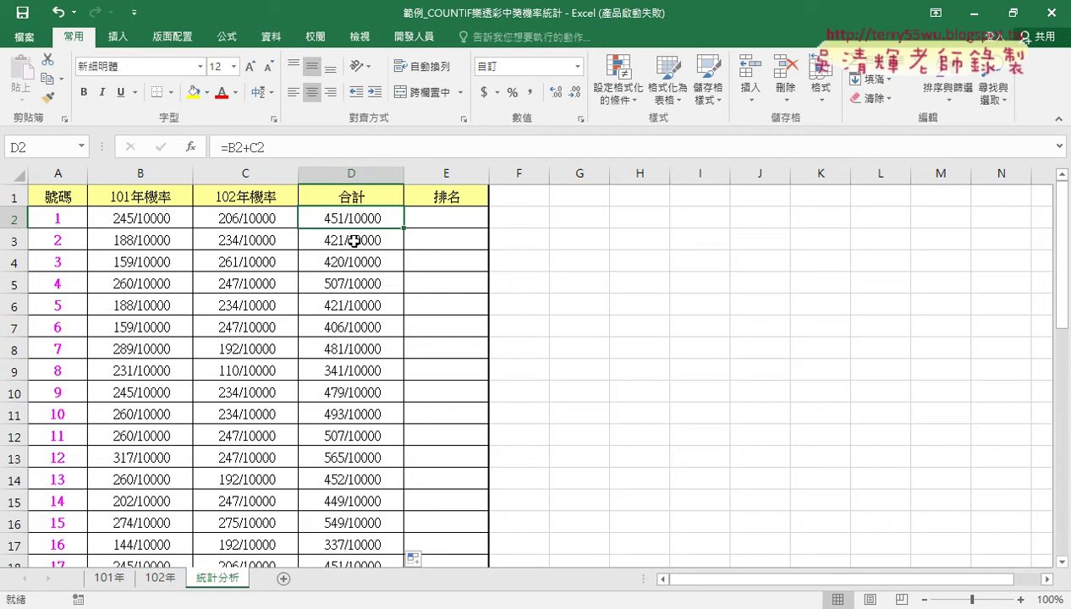
pyautogui.click(354, 239)
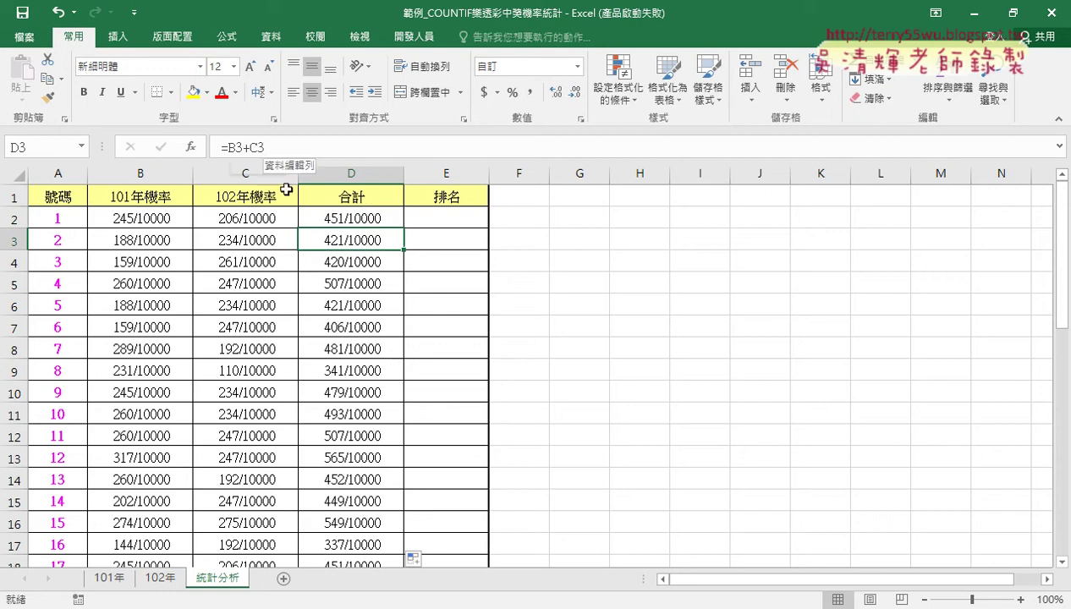
pyautogui.click(353, 219)
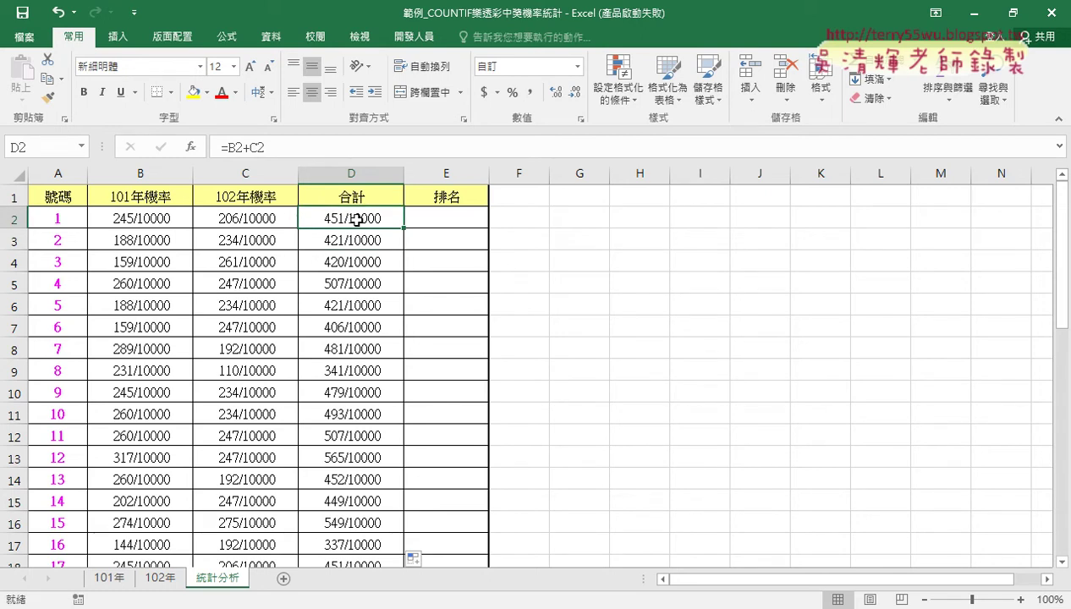
pyautogui.press('Delete')
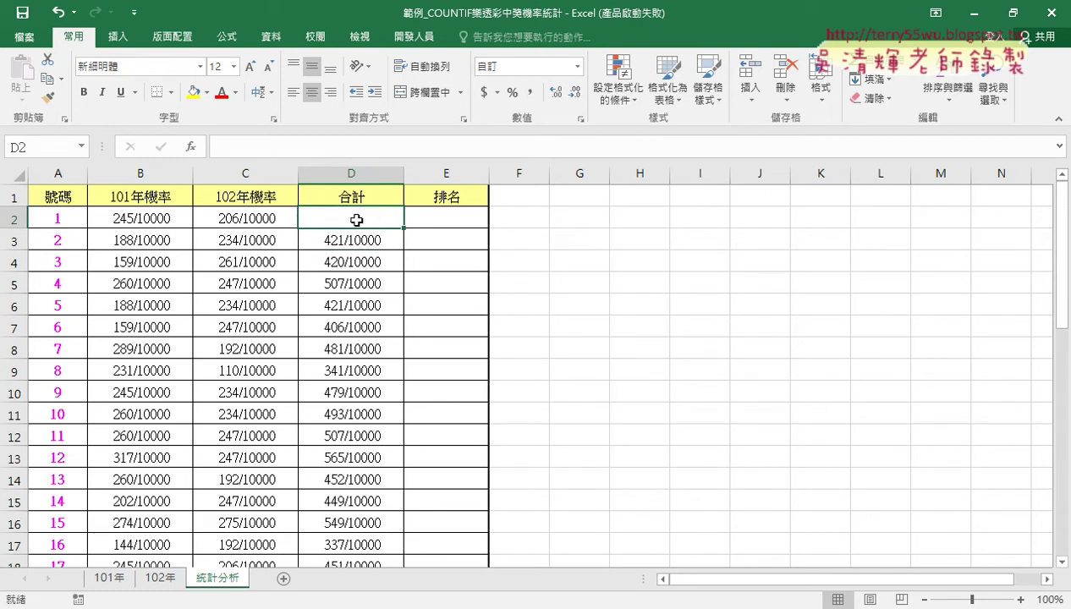
# - Enter =_101年機率+_102年機率 in D2, pasting both named ranges with F3
pyautogui.click(264, 148)
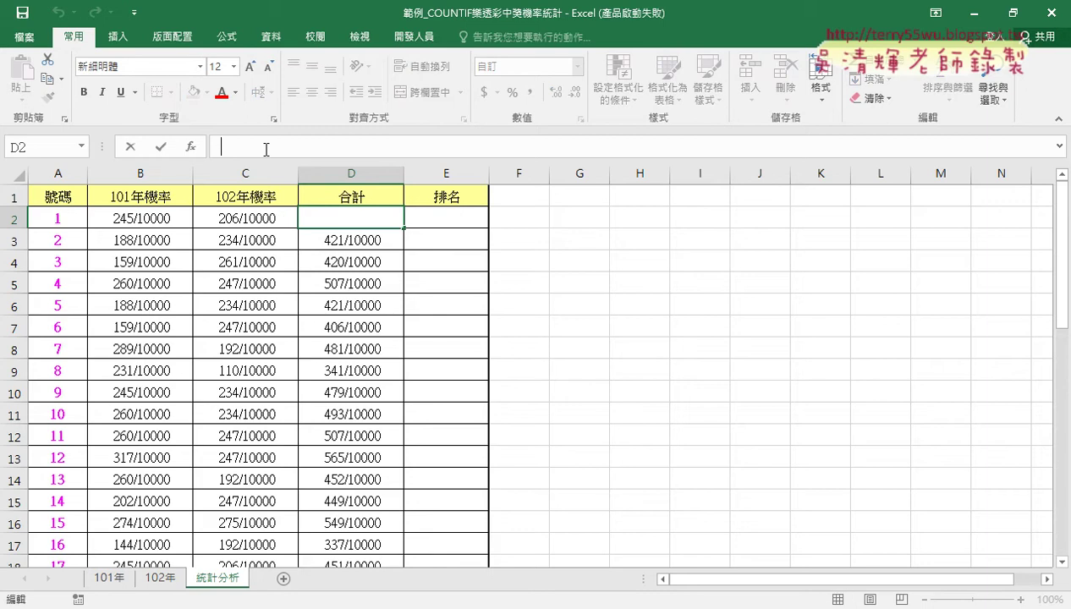
pyautogui.write('=')
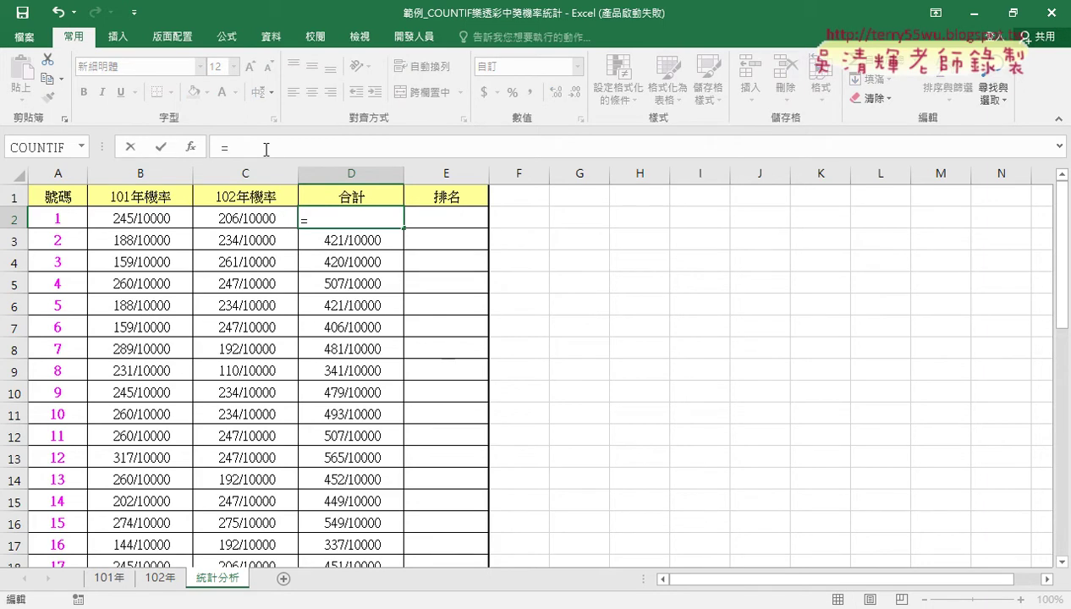
pyautogui.press('F3')
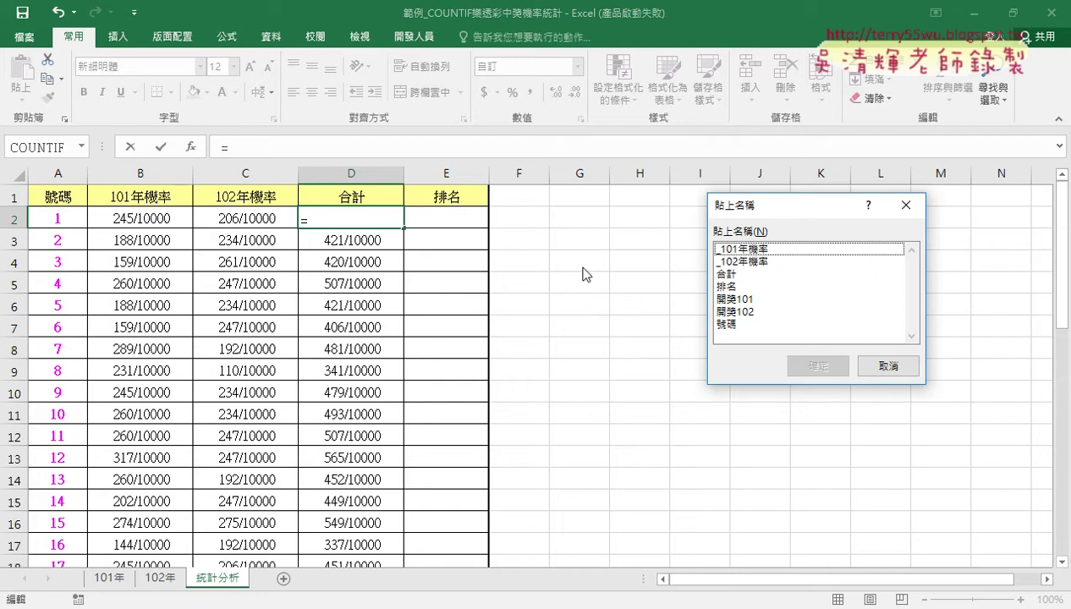
pyautogui.click(744, 253)
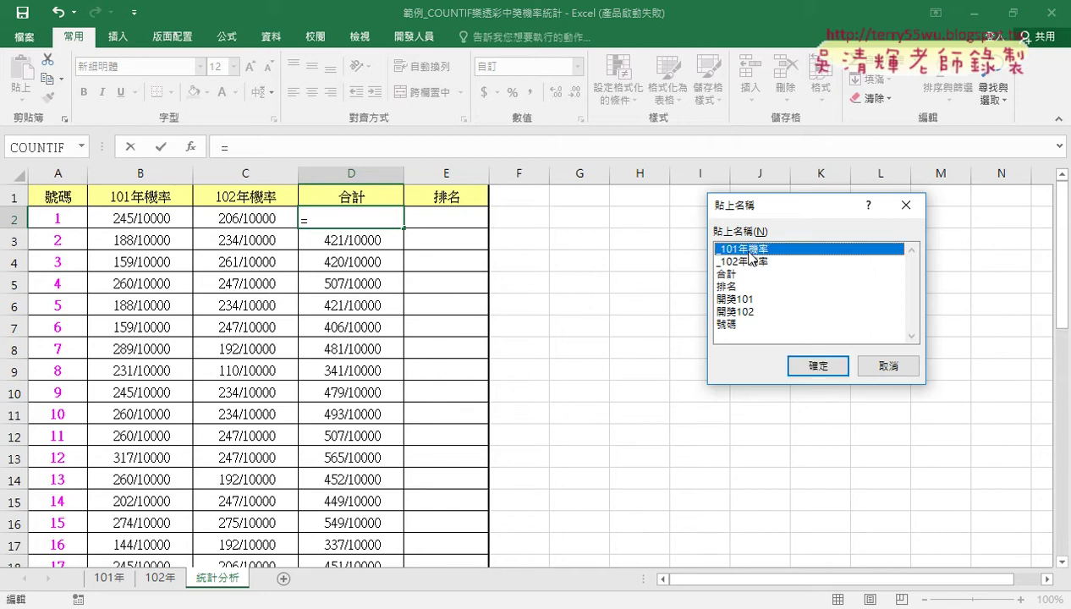
pyautogui.doubleClick(744, 250)
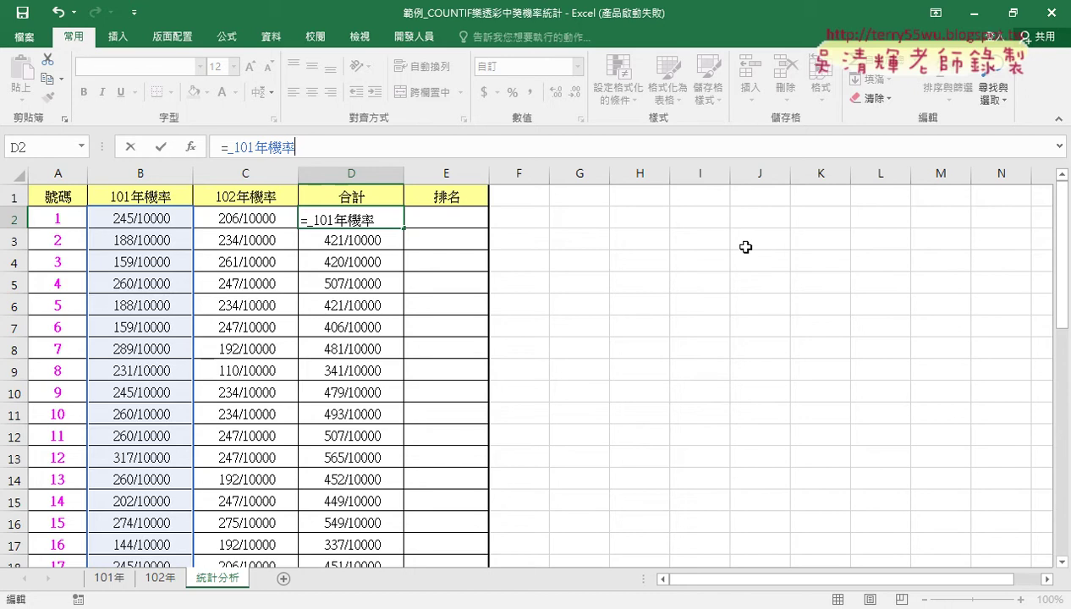
pyautogui.press('F3')
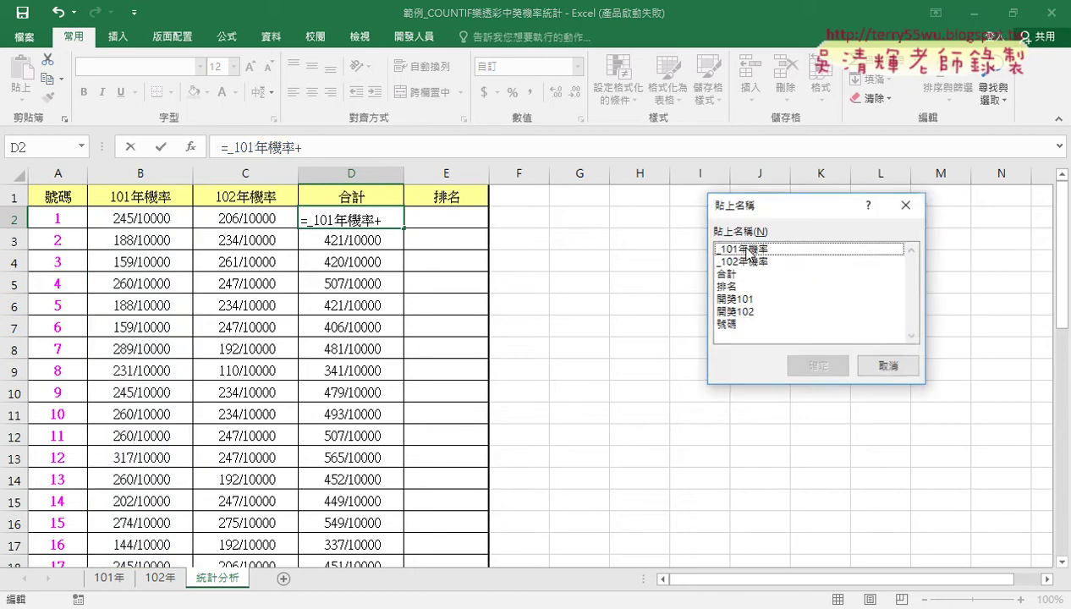
pyautogui.doubleClick(743, 261)
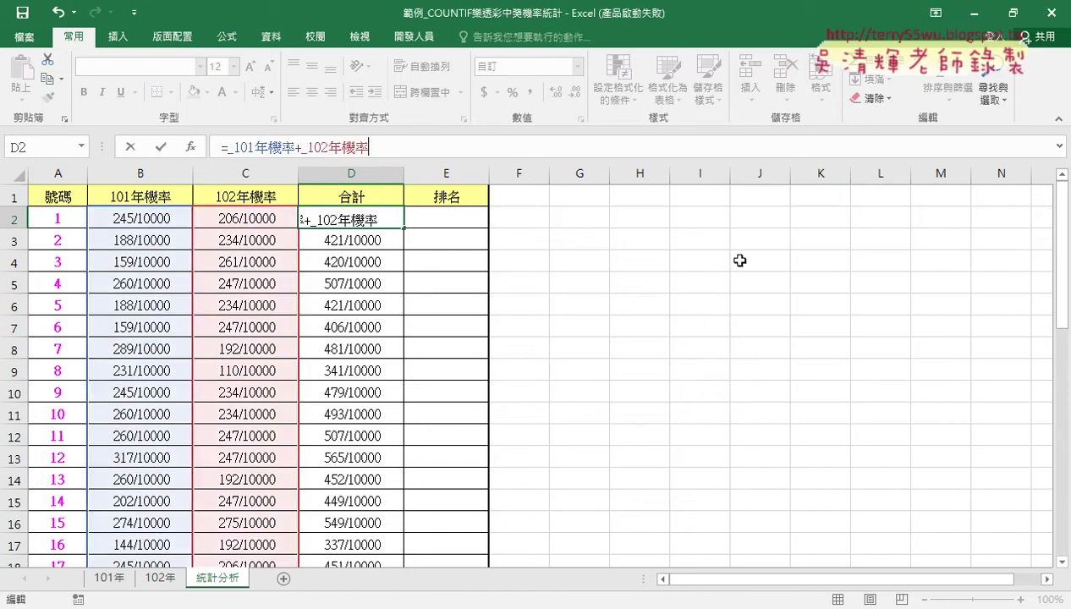
pyautogui.click(161, 145)
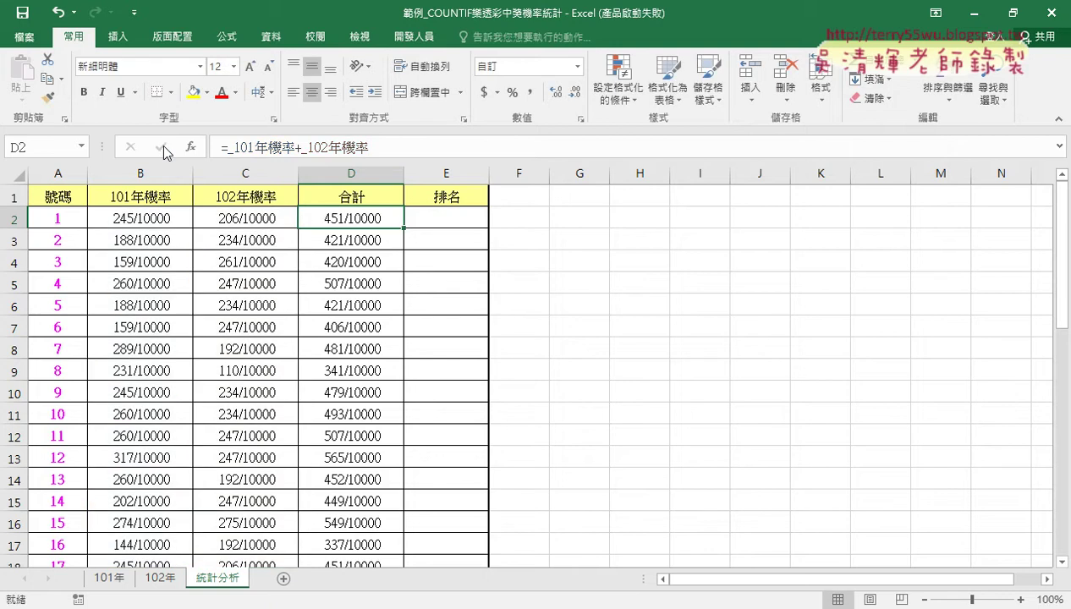
# - Fill the named-range total down column D and verify the formula in D3
pyautogui.doubleClick(406, 230)
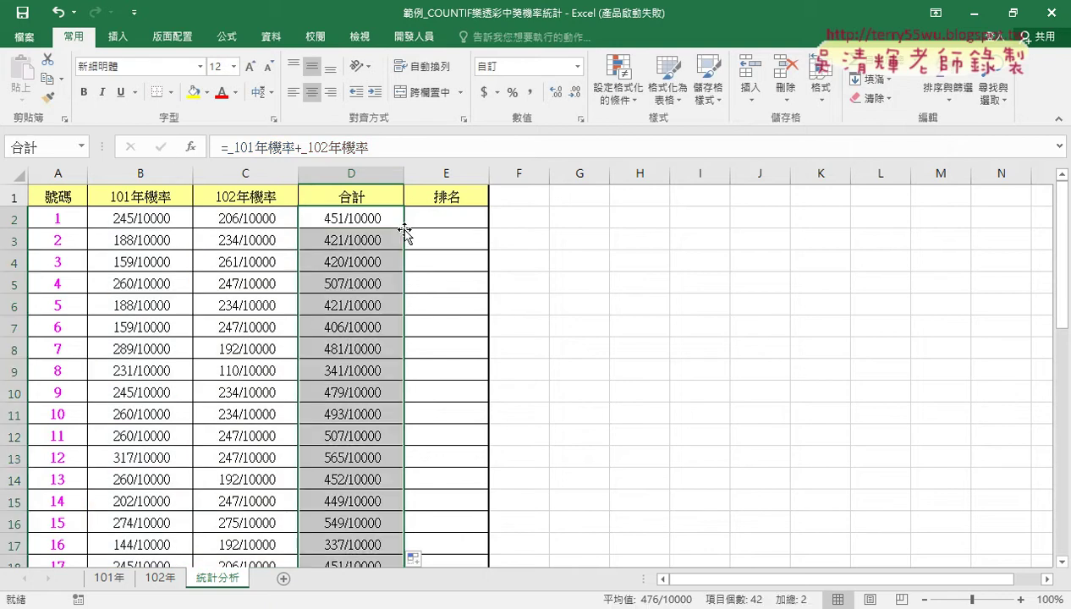
pyautogui.click(349, 223)
pyautogui.click(353, 239)
pyautogui.click(357, 220)
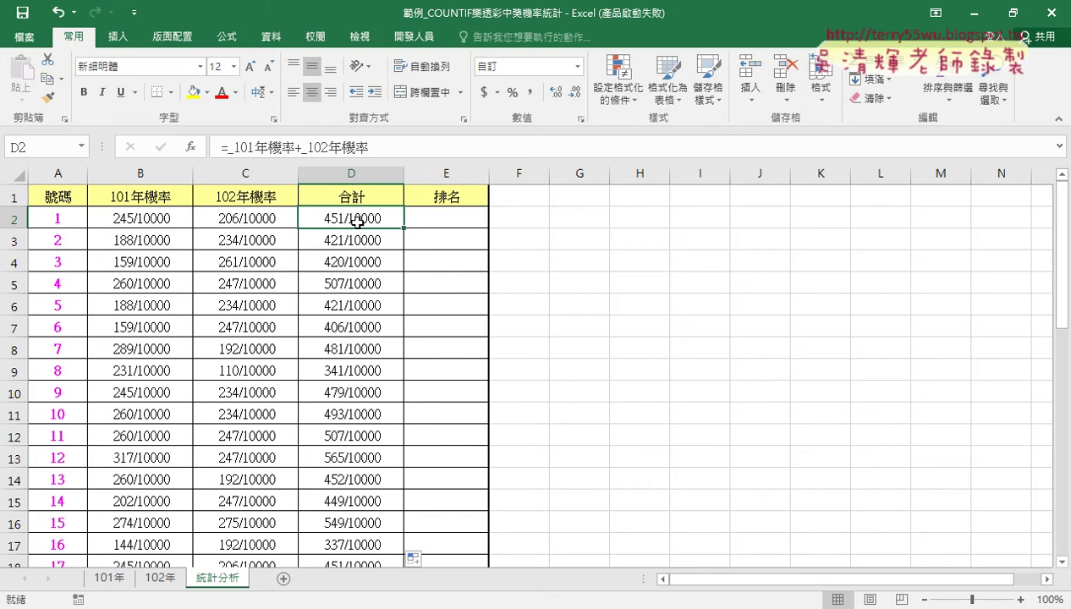
# - For E2, pick RANK.EQ from the Statistical functions in Insert Function
pyautogui.click(438, 216)
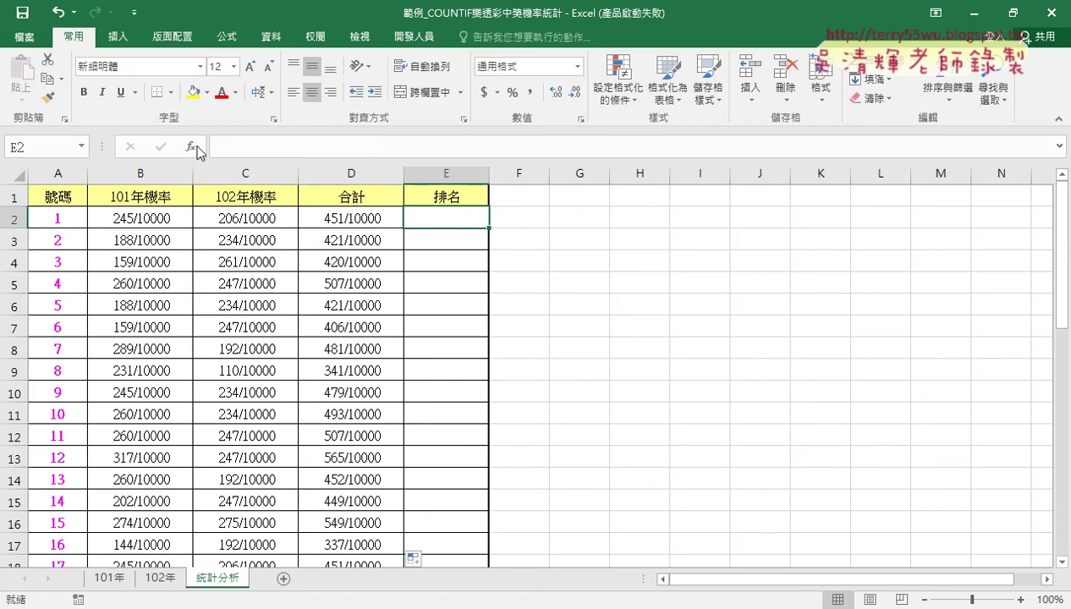
pyautogui.click(191, 147)
pyautogui.click(908, 208)
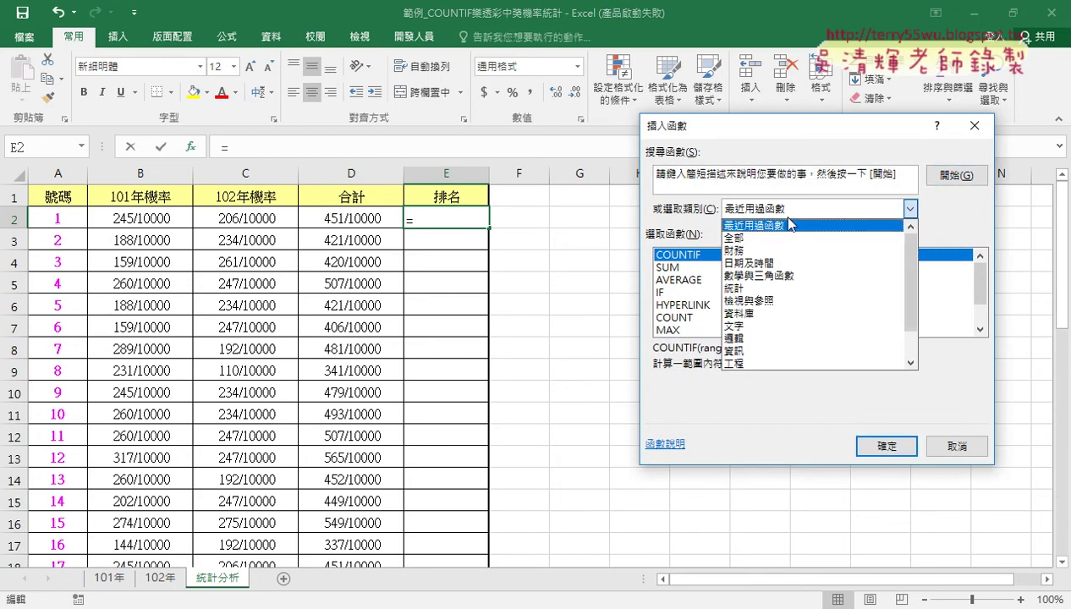
pyautogui.click(778, 288)
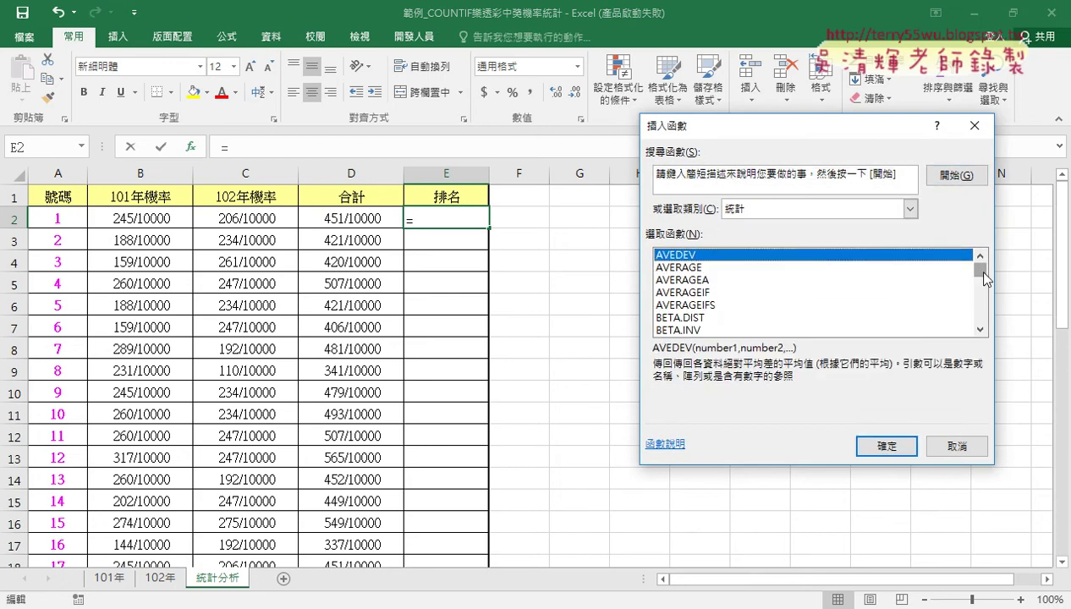
pyautogui.moveTo(980, 264); pyautogui.dragTo(983, 323)
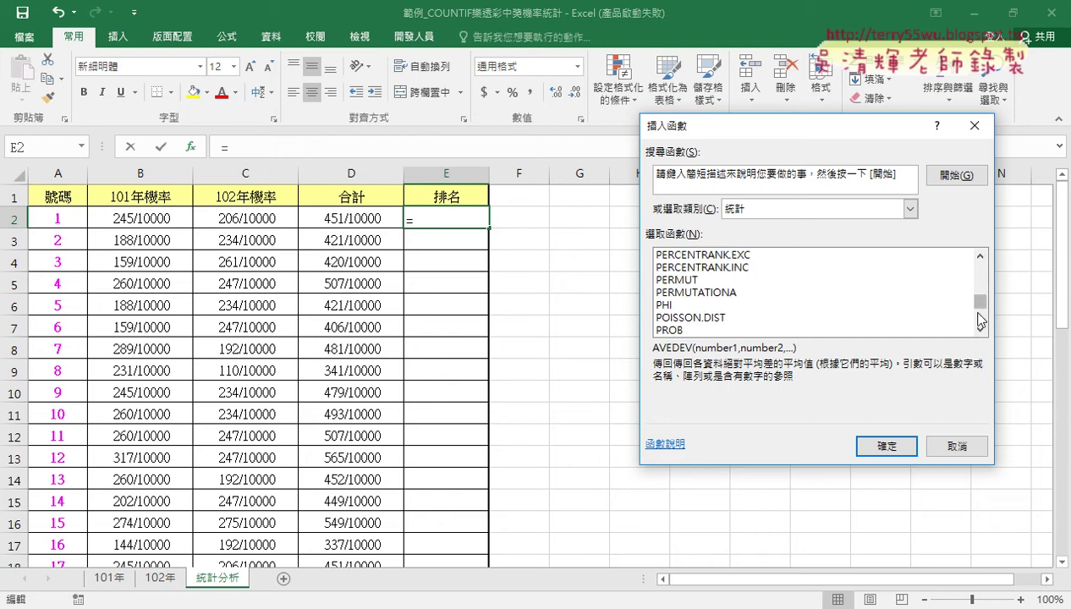
pyautogui.click(704, 306)
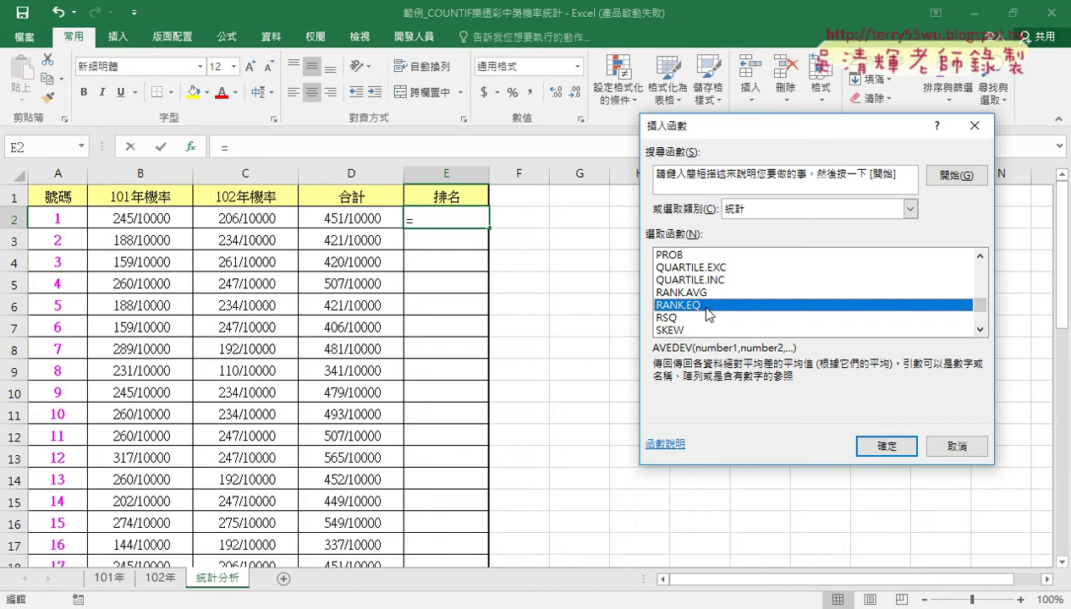
pyautogui.click(887, 446)
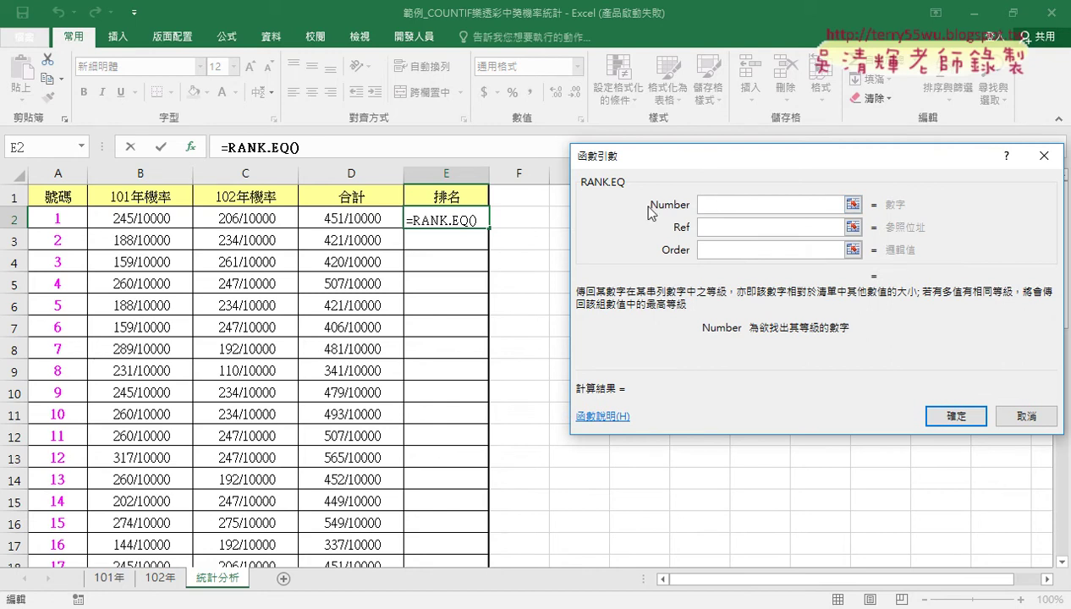
# - Paste the 合計 name into both the Number and Ref arguments of RANK.EQ
pyautogui.click(715, 227)
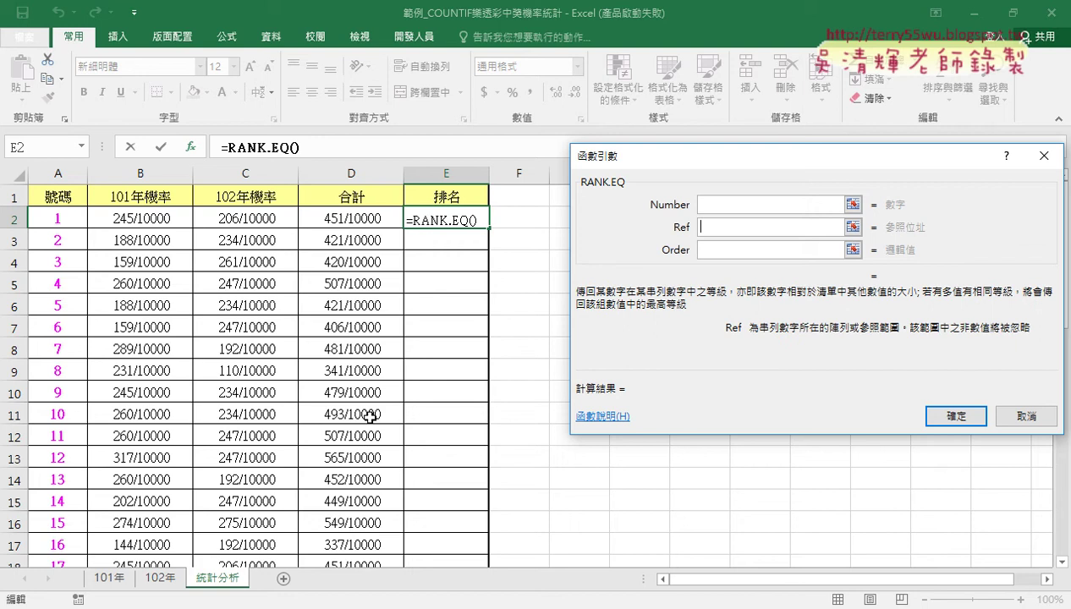
pyautogui.click(772, 204)
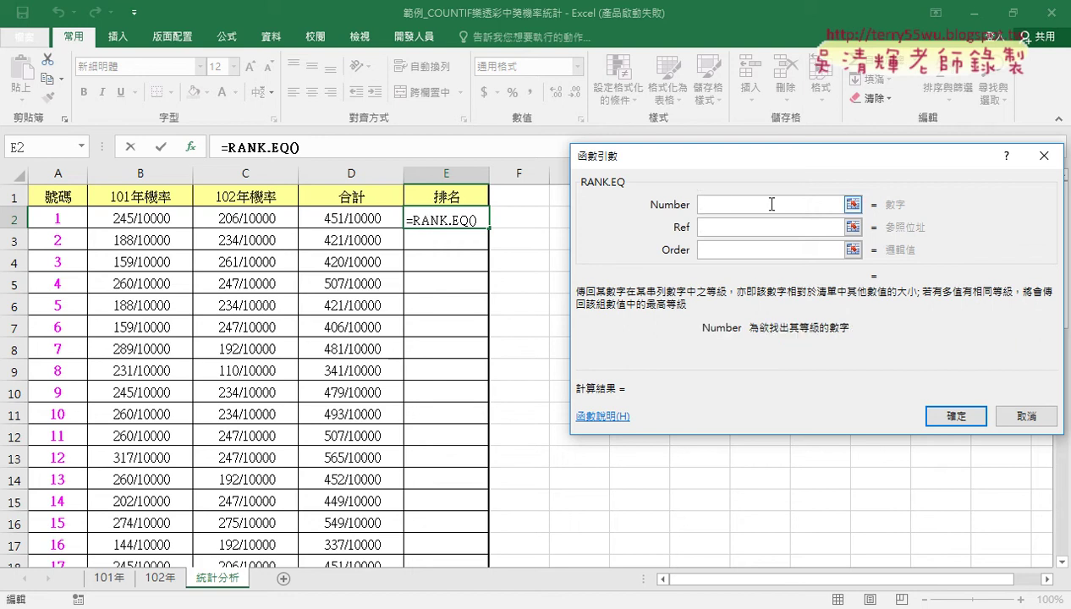
pyautogui.press('F3')
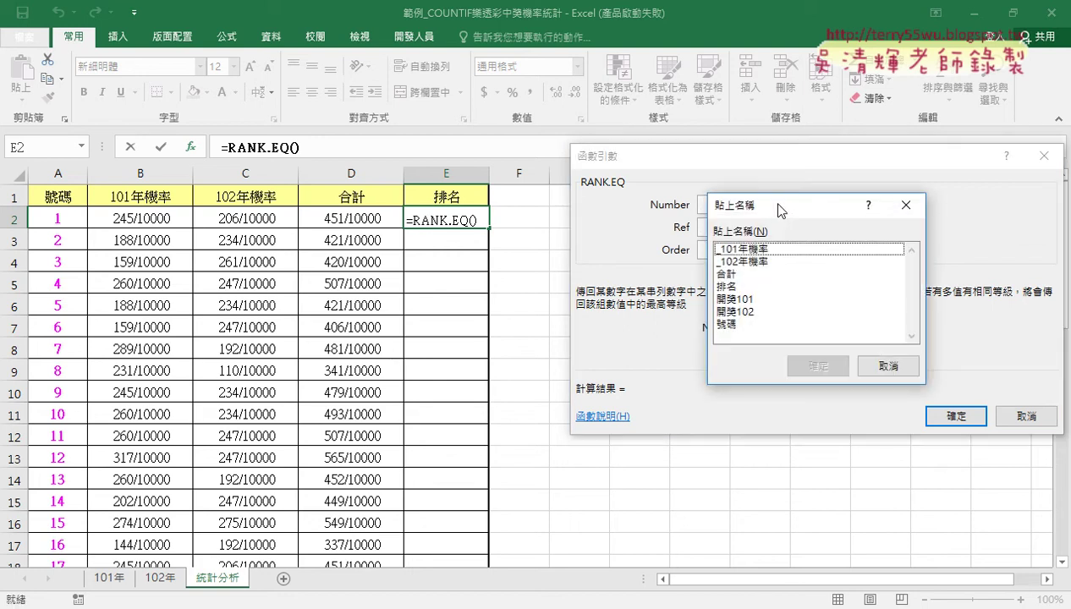
pyautogui.doubleClick(726, 273)
pyautogui.click(739, 228)
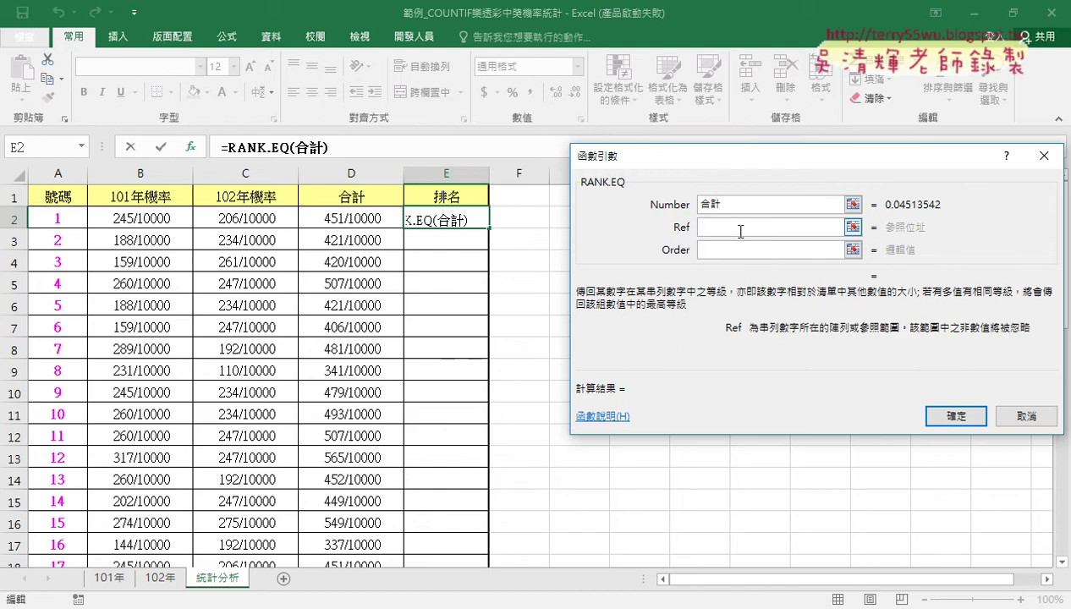
pyautogui.press('F3')
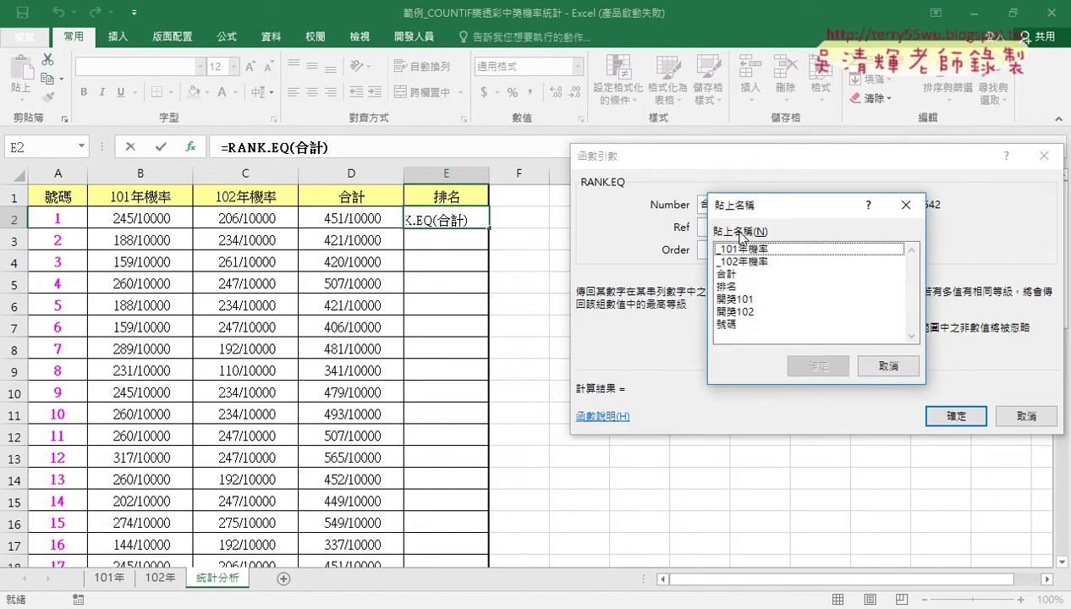
pyautogui.doubleClick(744, 274)
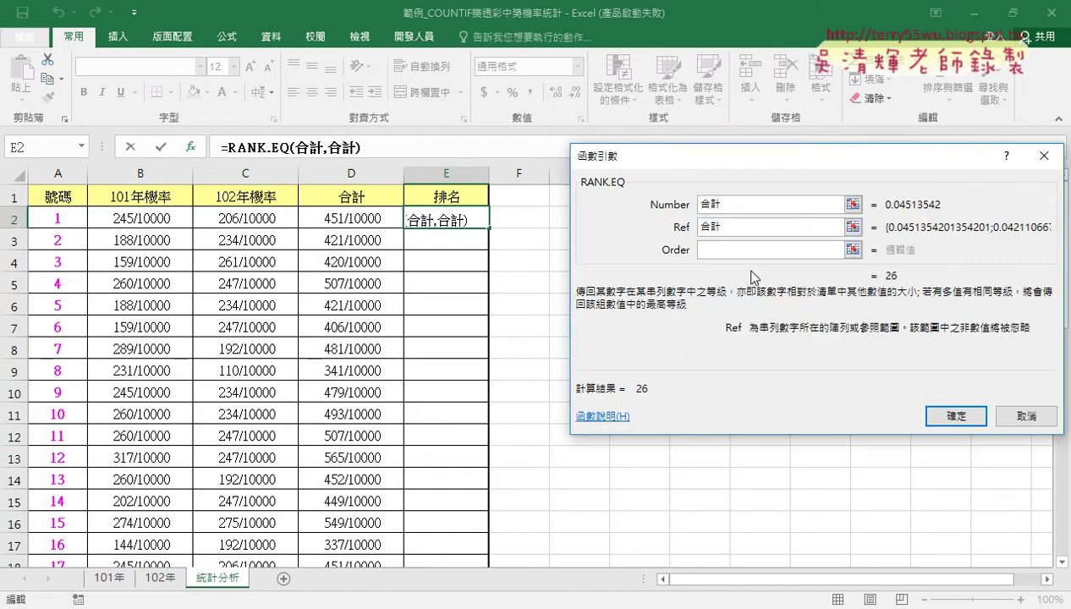
# - Confirm =RANK.EQ(合計,合計) in E2 and fill it down the 排名 column
pyautogui.click(735, 206)
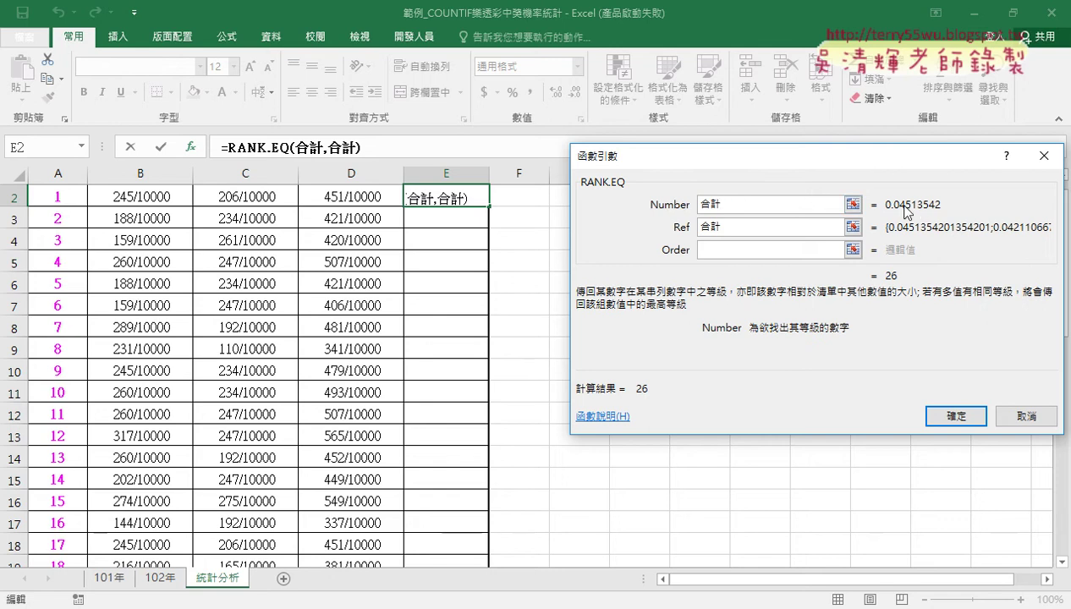
pyautogui.scroll(1, 458, 229)
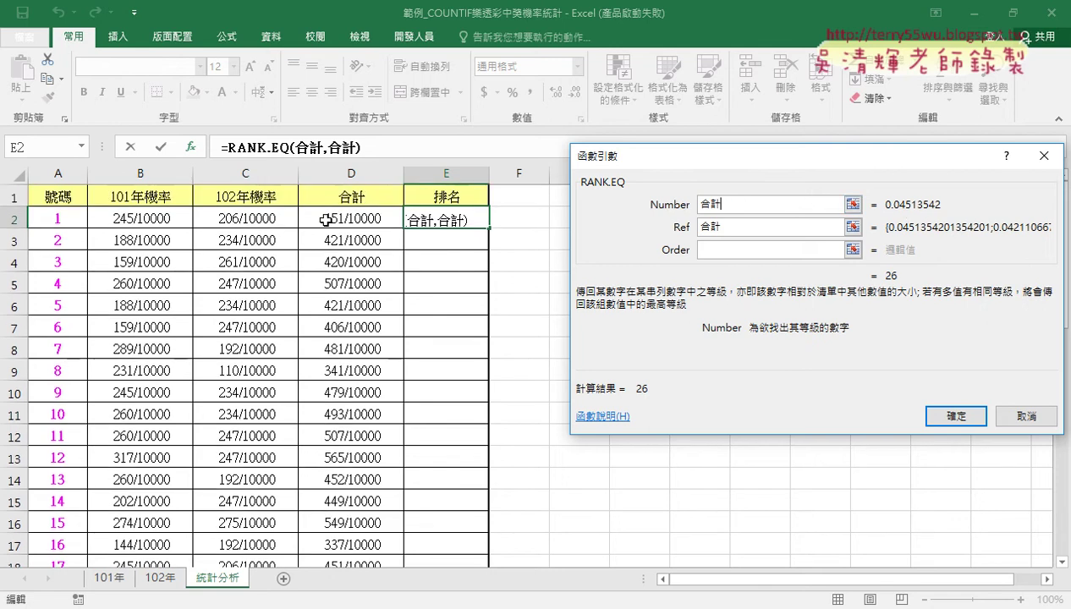
pyautogui.click(719, 227)
pyautogui.scroll(-1, 677, 230)
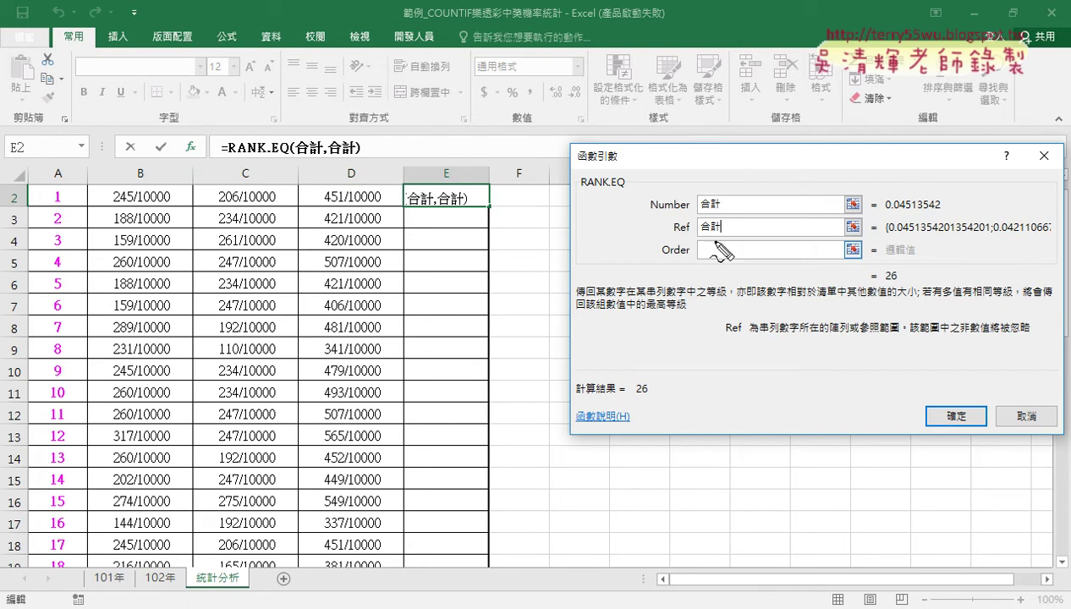
pyautogui.moveTo(895, 238); pyautogui.dragTo(1007, 238)
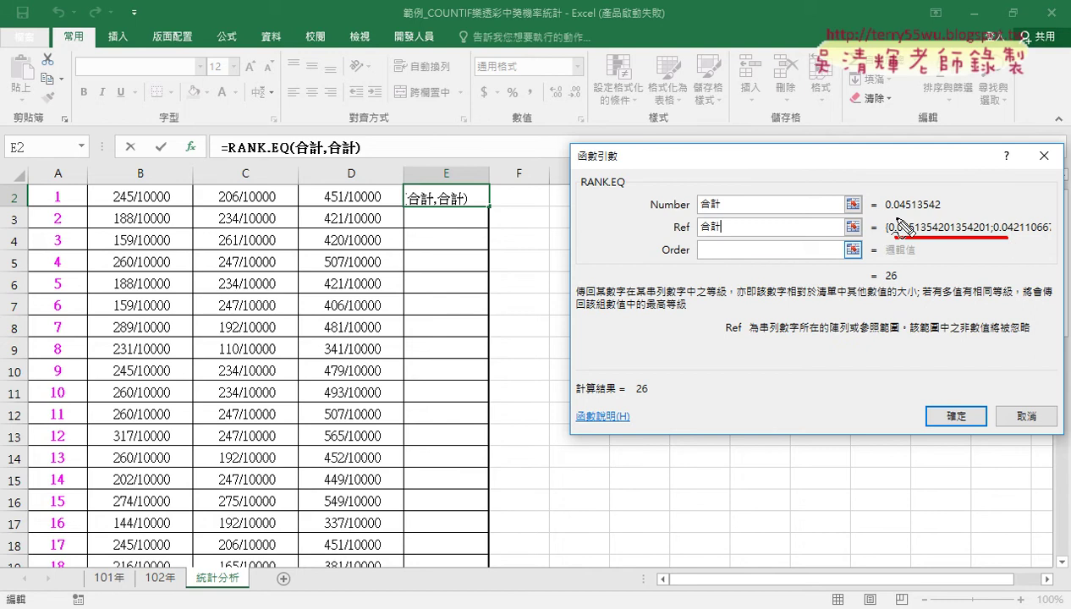
pyautogui.moveTo(888, 217); pyautogui.dragTo(888, 240)
pyautogui.moveTo(1040, 214); pyautogui.dragTo(1039, 238)
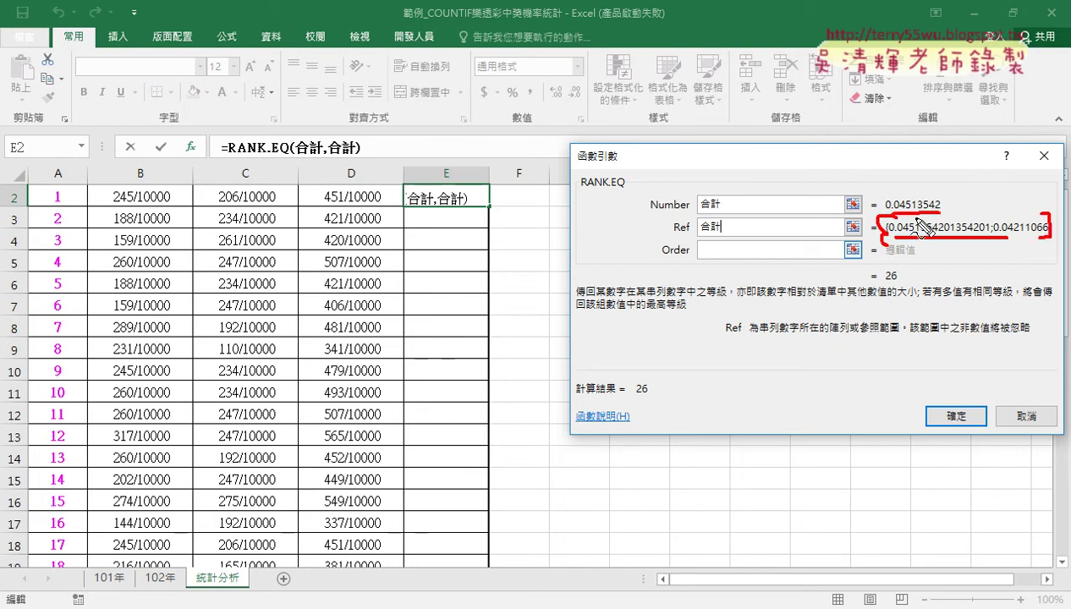
pyautogui.press('Escape')
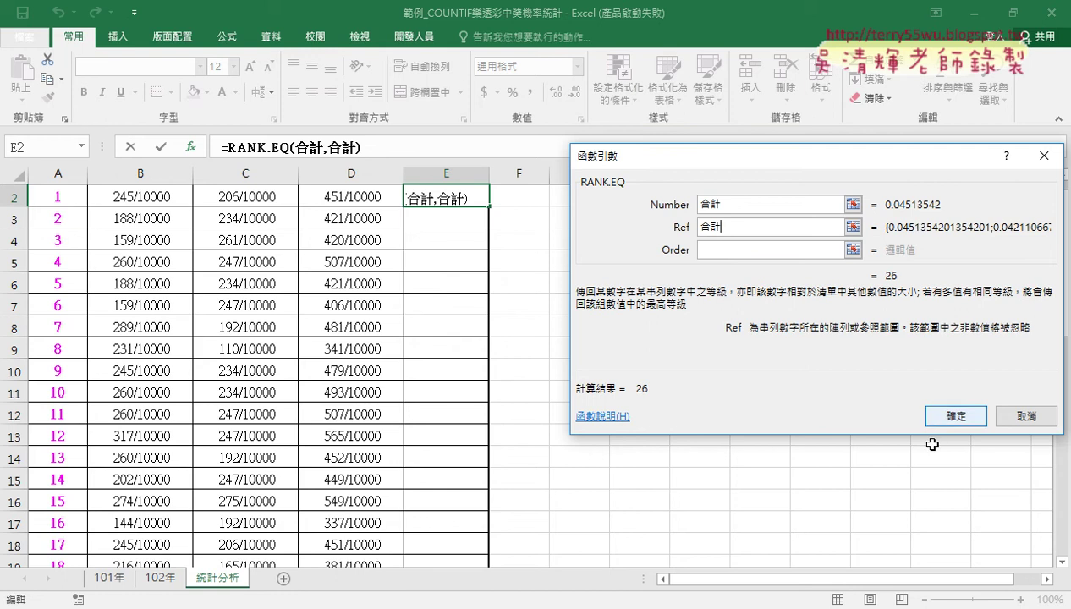
pyautogui.click(954, 417)
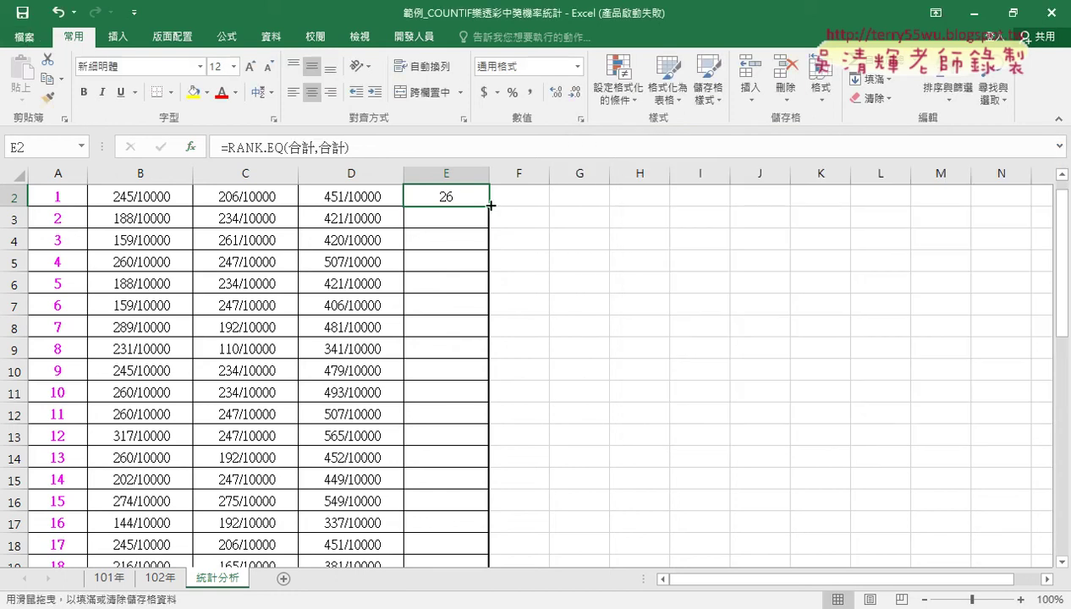
pyautogui.doubleClick(489, 203)
pyautogui.scroll(1, 561, 341)
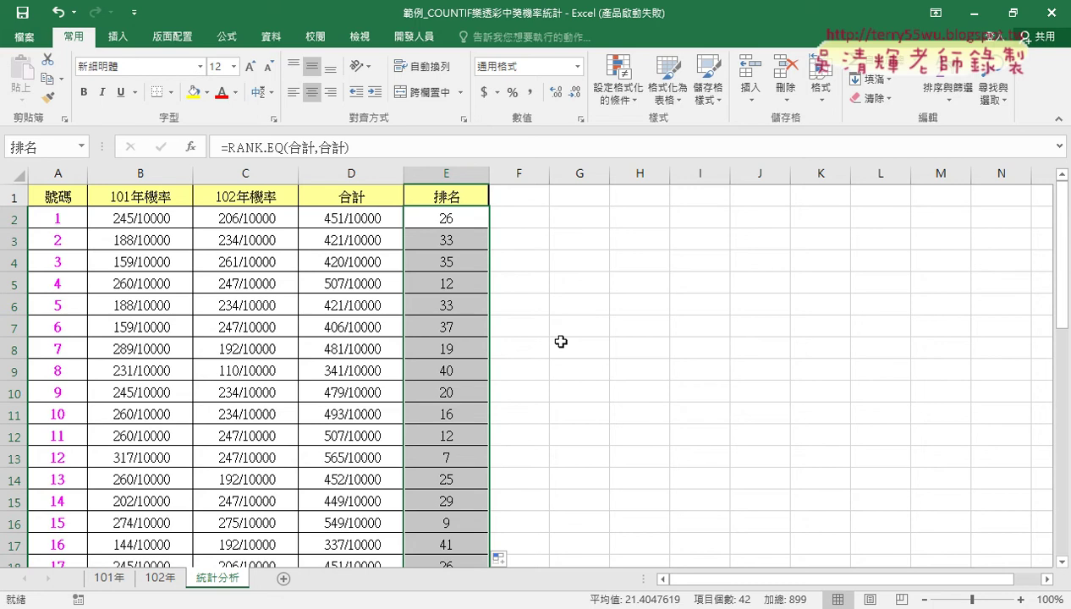
# - Inspect the probability, total and rank formulas in B2, D2 and E2, then show the Formulas ribbon
pyautogui.click(117, 212)
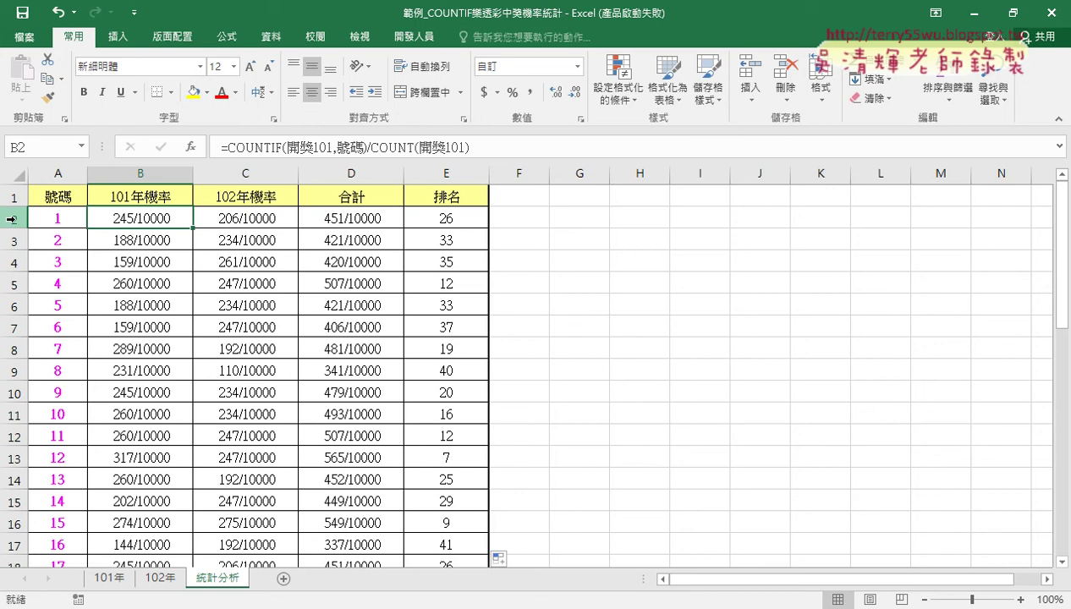
pyautogui.scroll(-3, 43, 557)
pyautogui.scroll(-3, 51, 559)
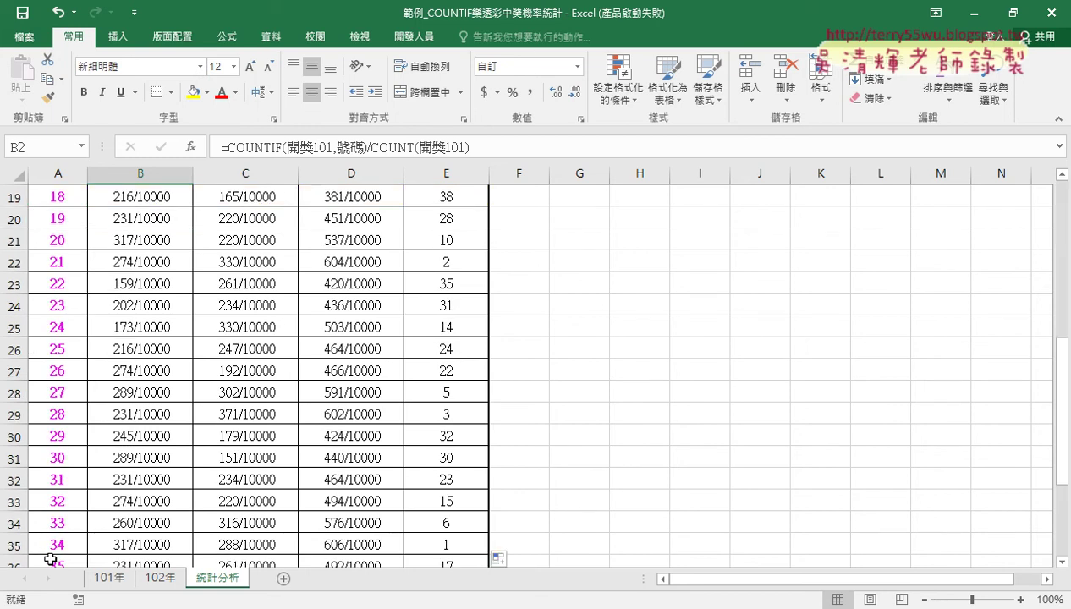
pyautogui.scroll(-4, 49, 559)
pyautogui.scroll(4, 66, 470)
pyautogui.scroll(6, 71, 471)
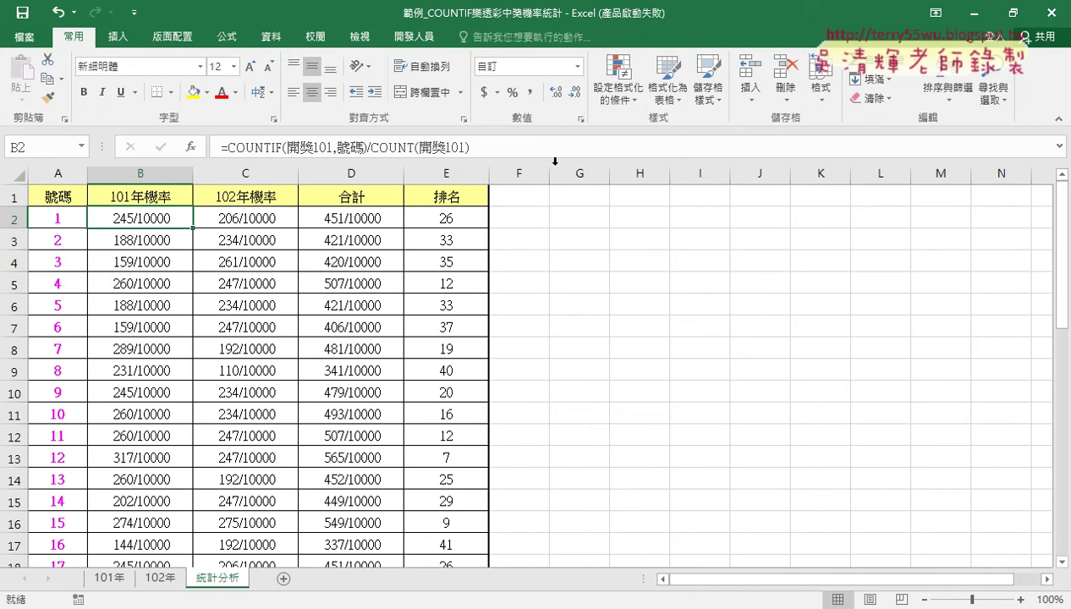
pyautogui.click(338, 219)
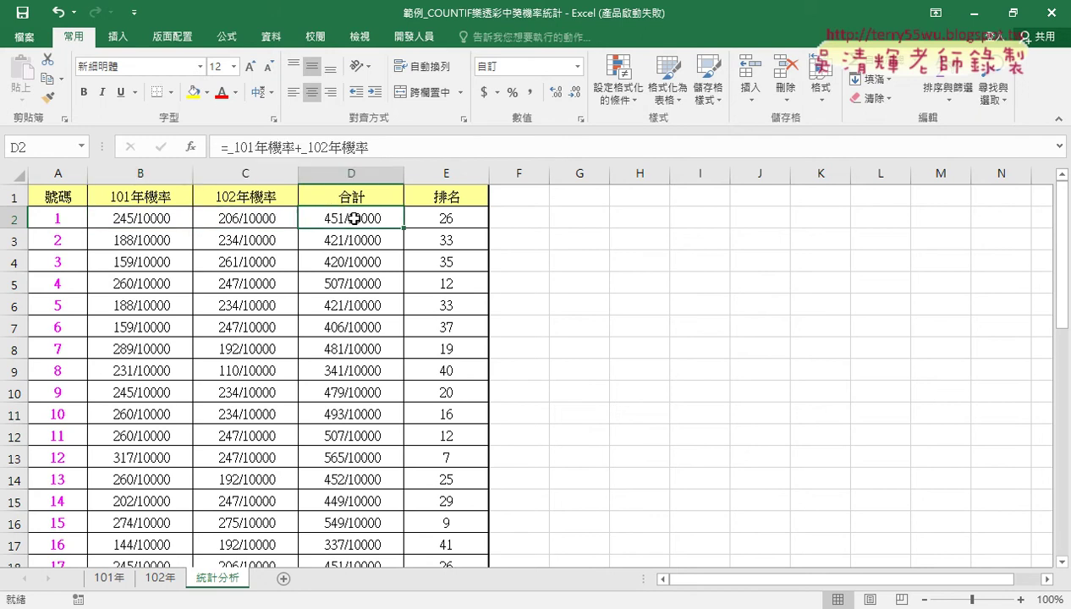
pyautogui.click(440, 217)
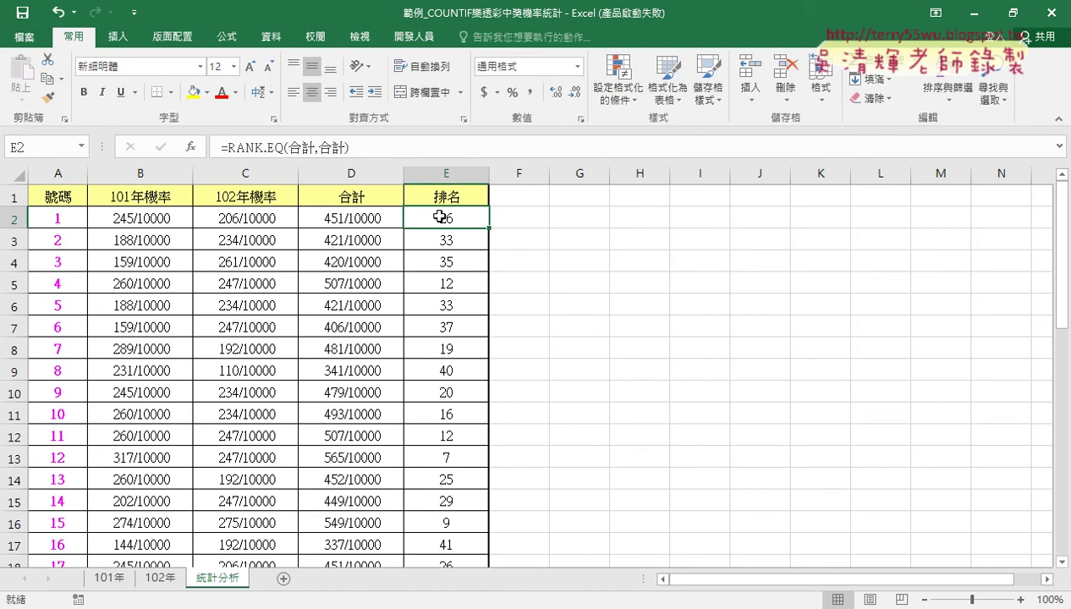
pyautogui.click(133, 220)
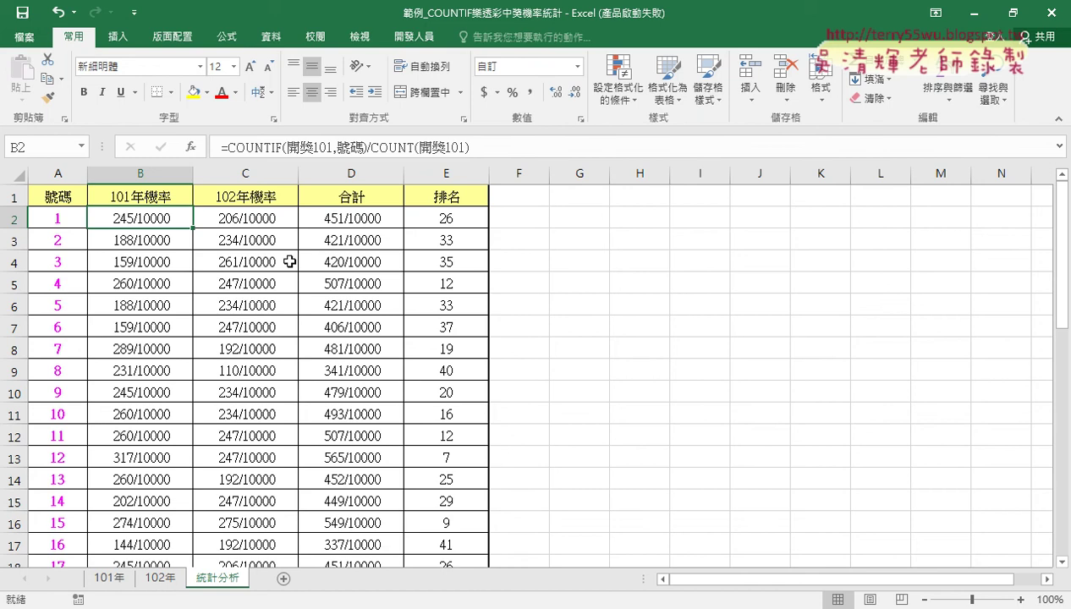
pyautogui.click(227, 37)
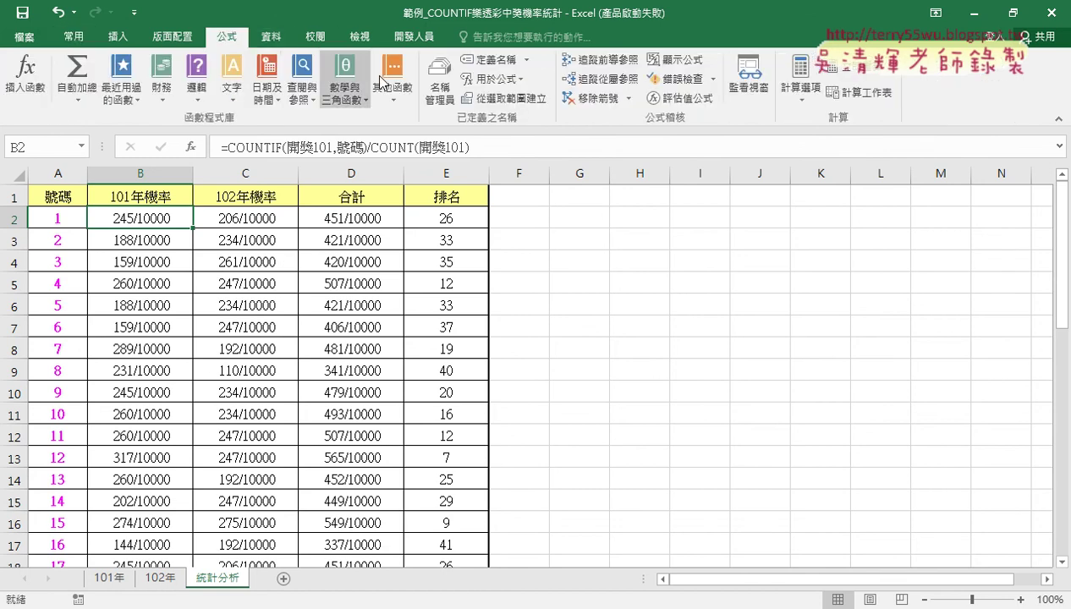
# - Look over the draw numbers on the 101年 and 102年 sheets, then return to 統計分析
pyautogui.click(121, 577)
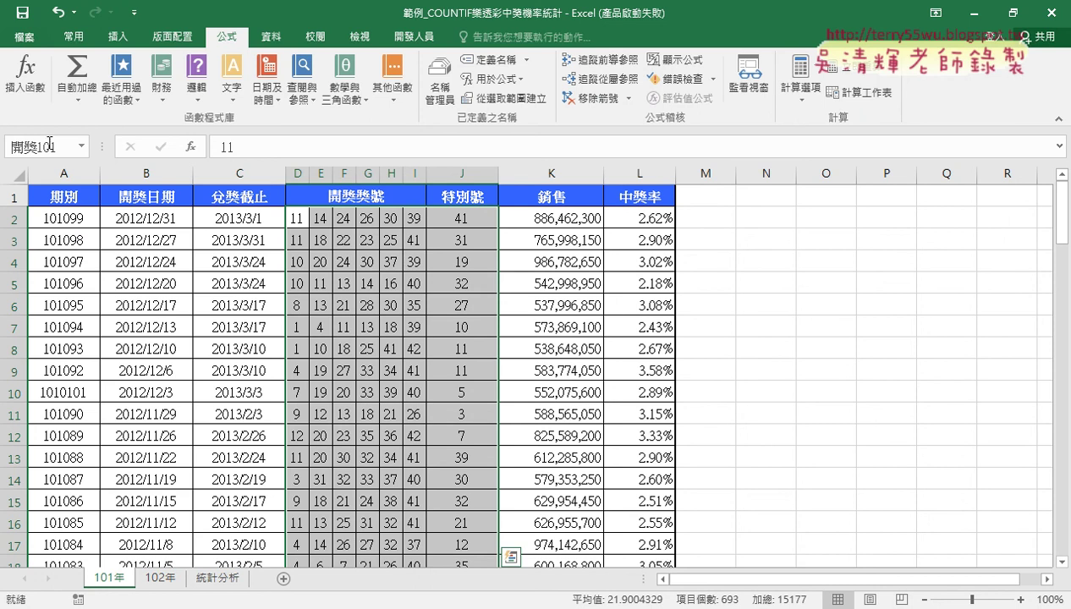
pyautogui.click(161, 577)
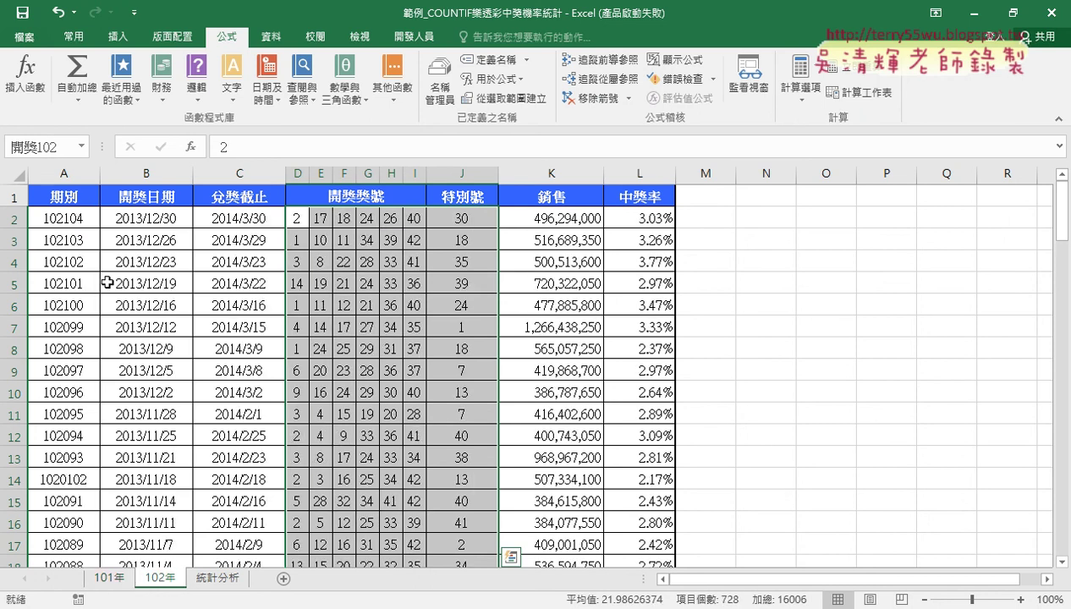
pyautogui.click(217, 578)
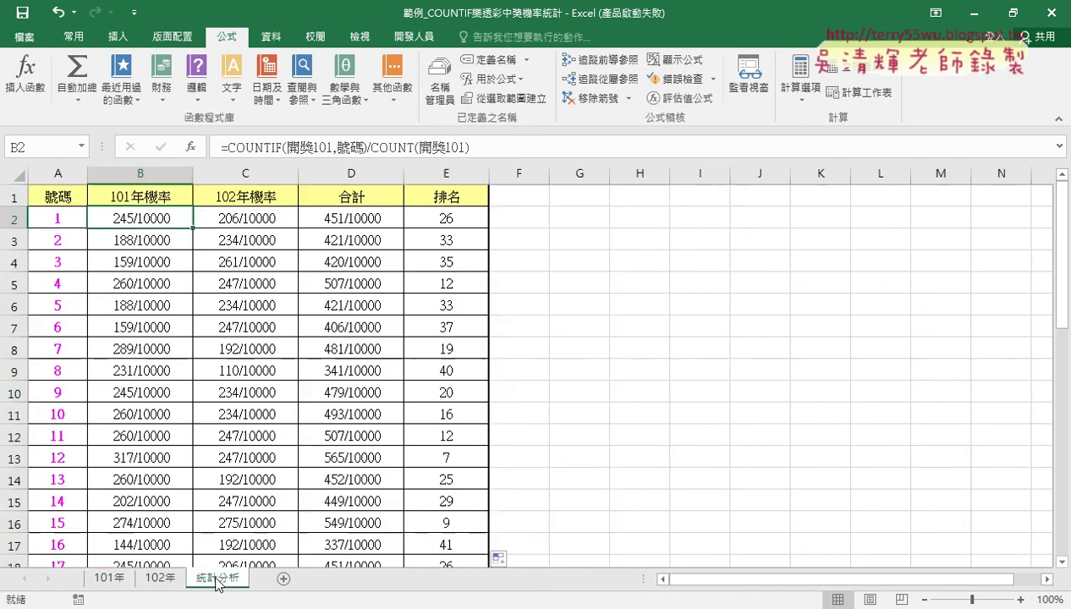
# - Select the A1:E43 statistics table and create names from its top-row headers
pyautogui.click(59, 194)
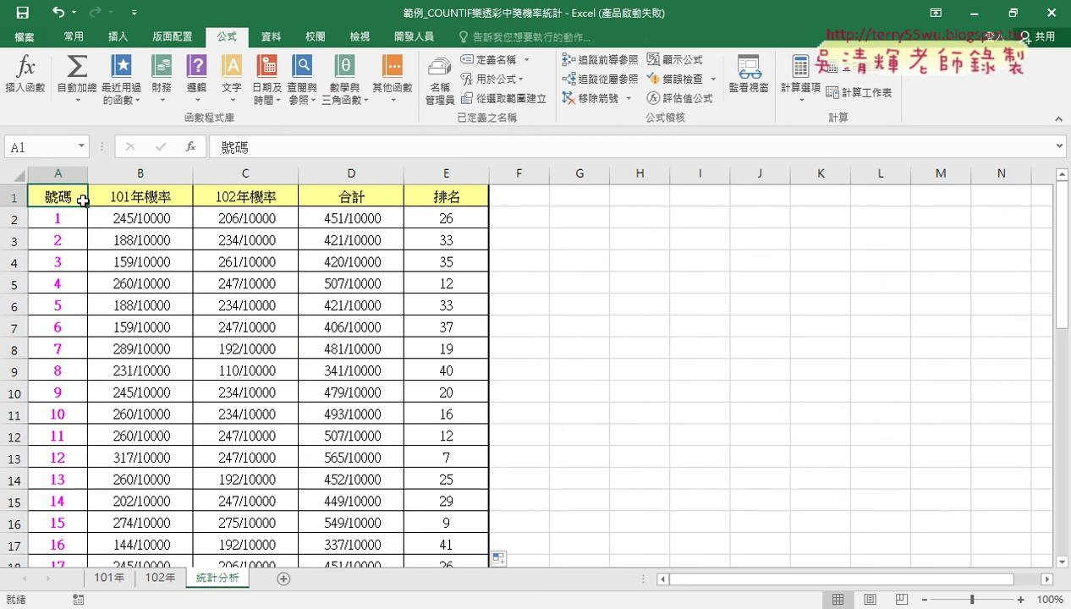
pyautogui.hotkey('ctrl', 'shift', 'Right')
pyautogui.hotkey('ctrl', 'shift', 'Down')
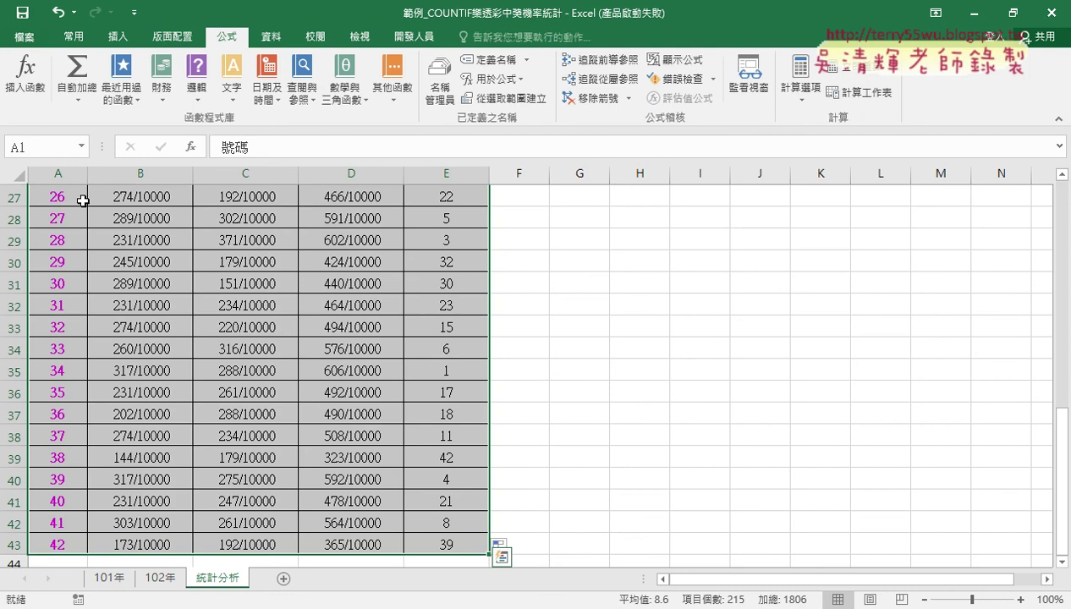
pyautogui.click(503, 98)
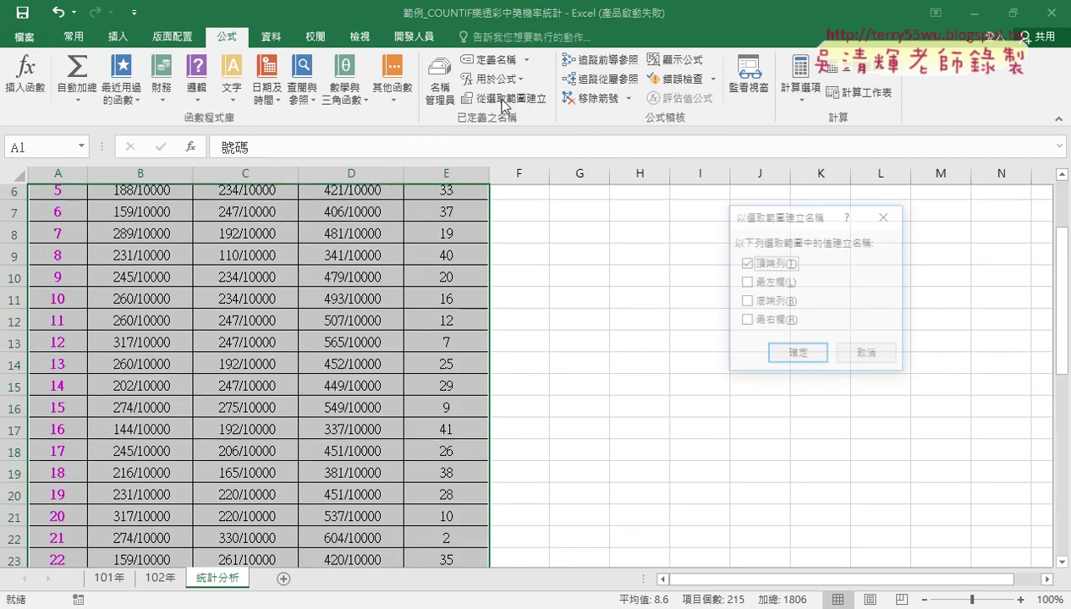